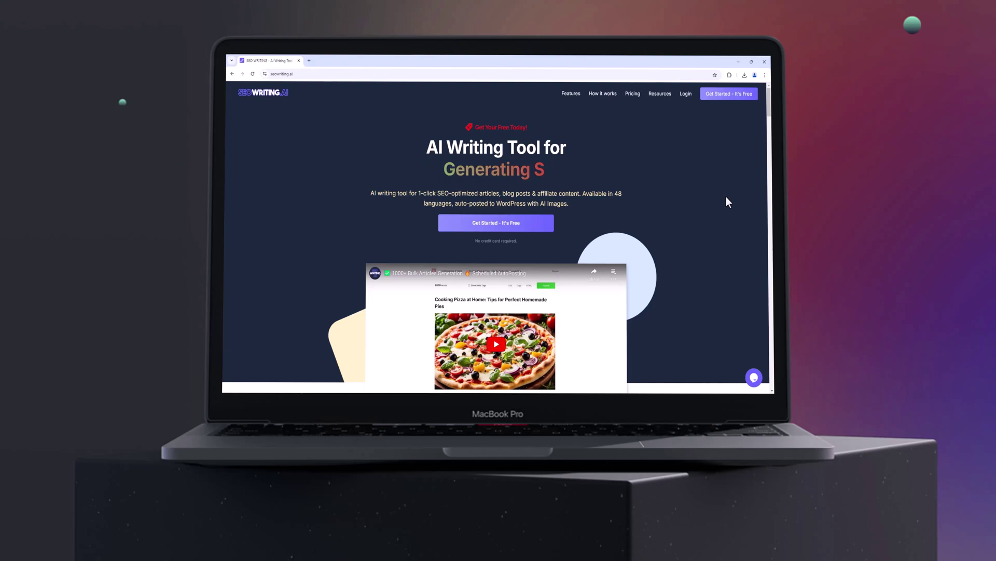
Browse the landing page and view the walkthrough's Enter and Generate steps.
scroll(724, 200, "down", 3)
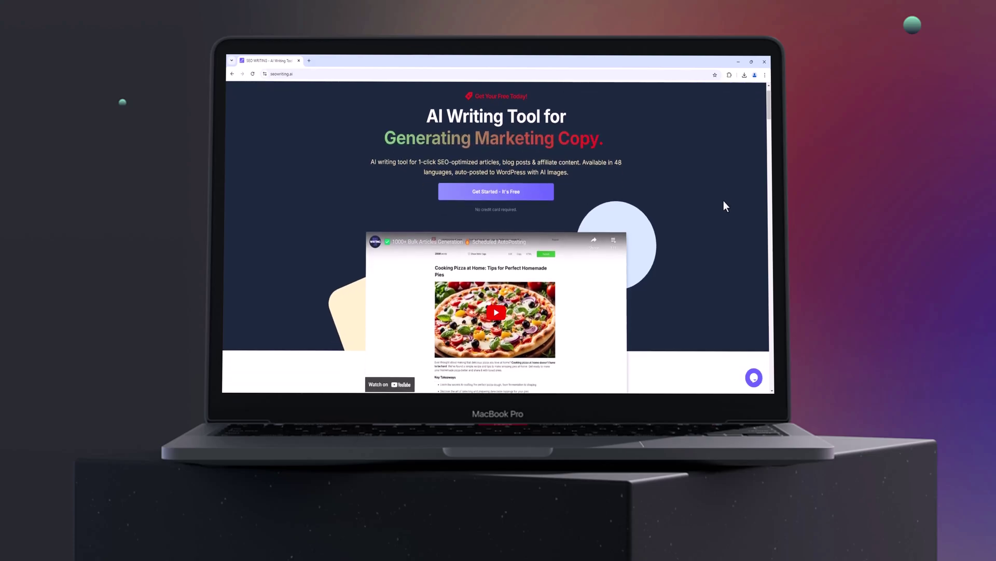
scroll(724, 208, "down", 5)
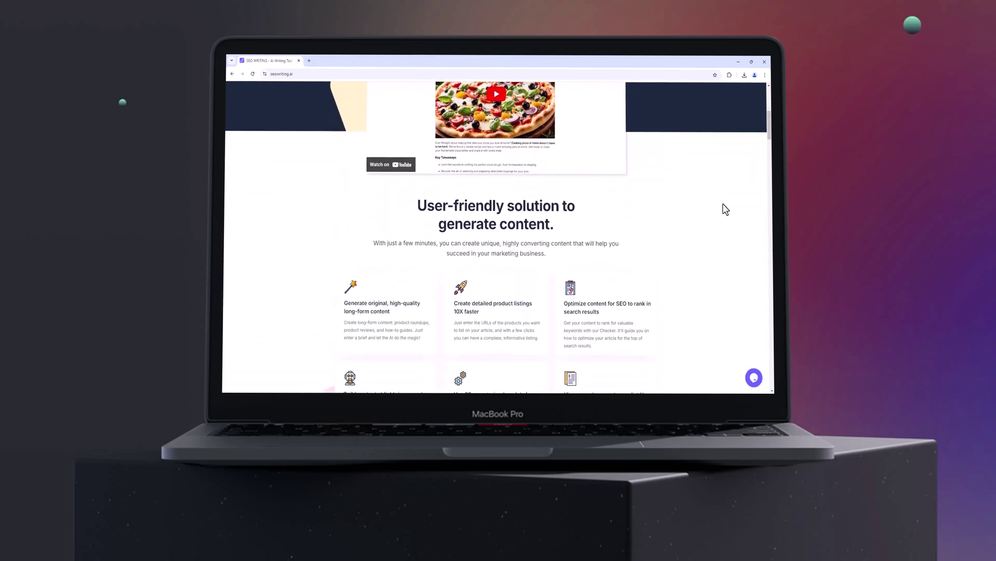
scroll(725, 208, "down", 2)
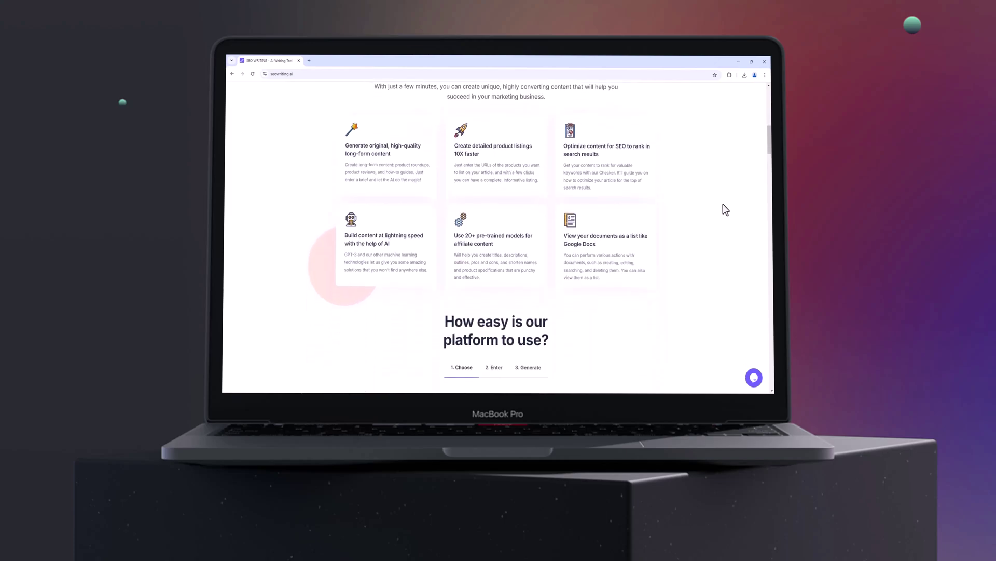
scroll(723, 208, "up", 1)
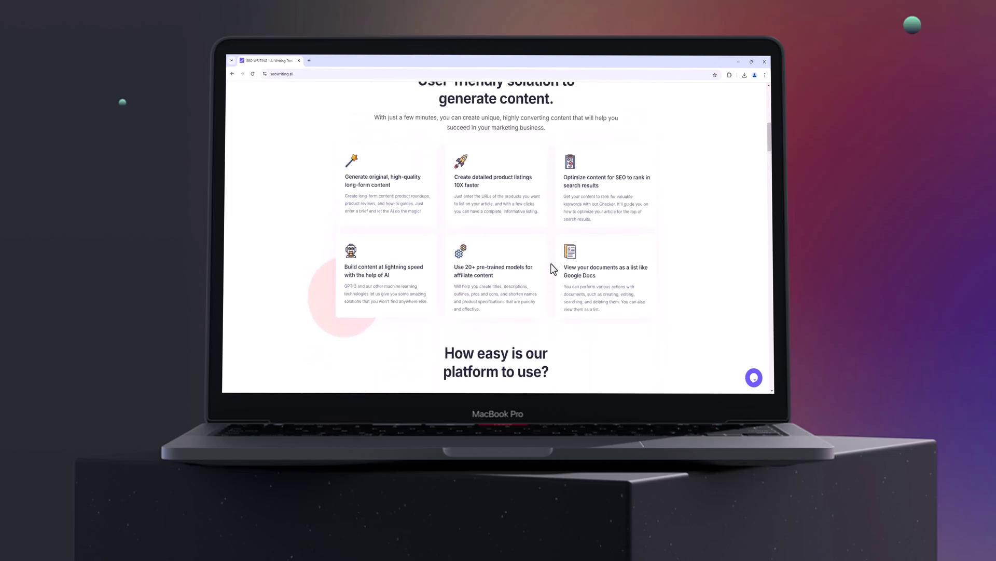
scroll(589, 281, "down", 4)
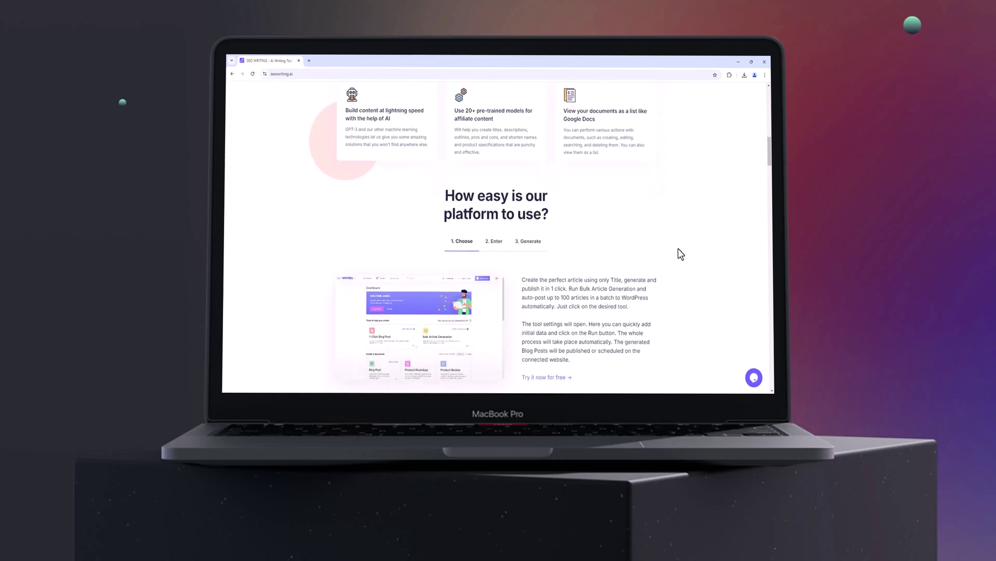
scroll(680, 253, "down", 3)
left_click(494, 149)
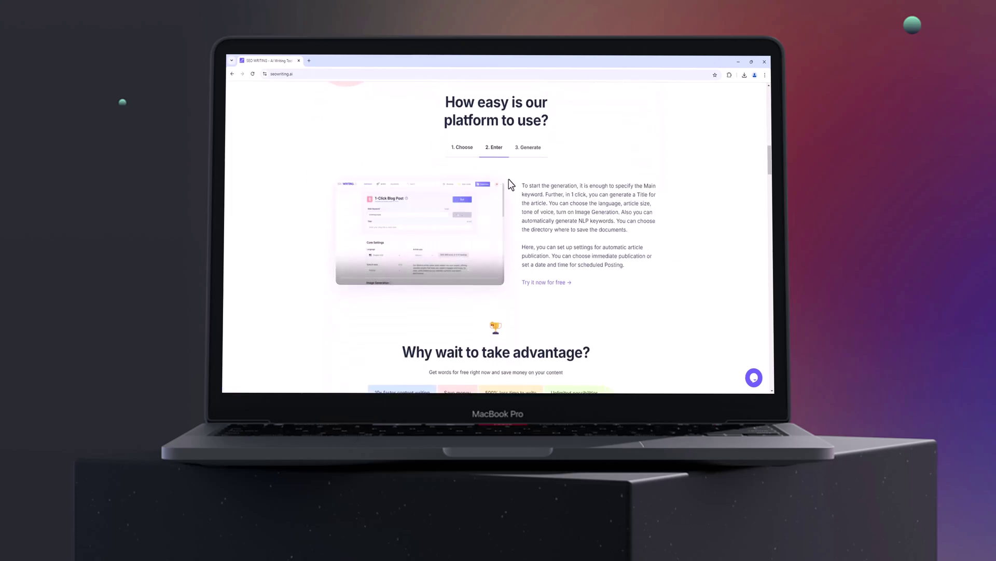
left_click(536, 150)
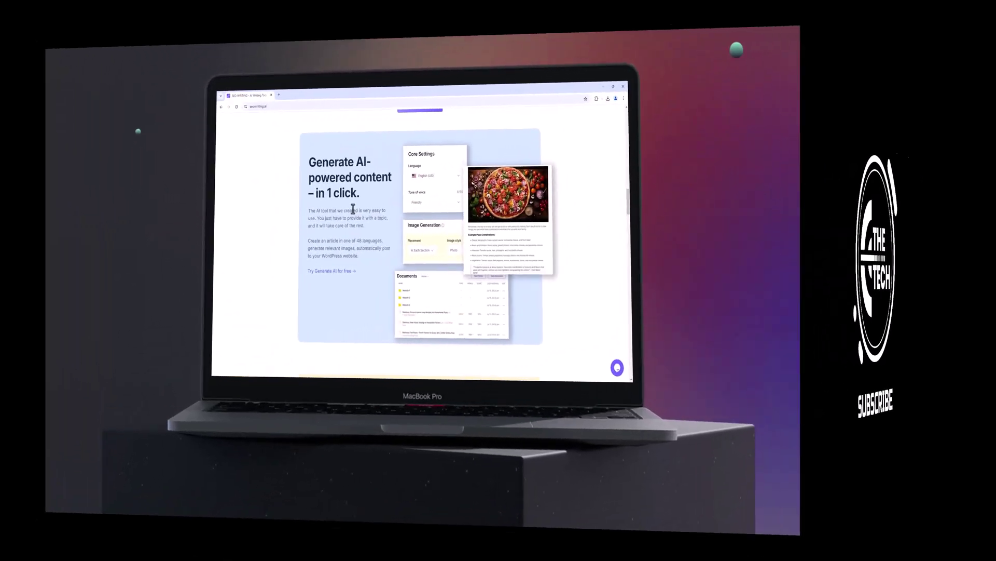
Scroll further down and select the SEO tool section heading text.
scroll(412, 208, "down", 5)
scroll(415, 203, "down", 3)
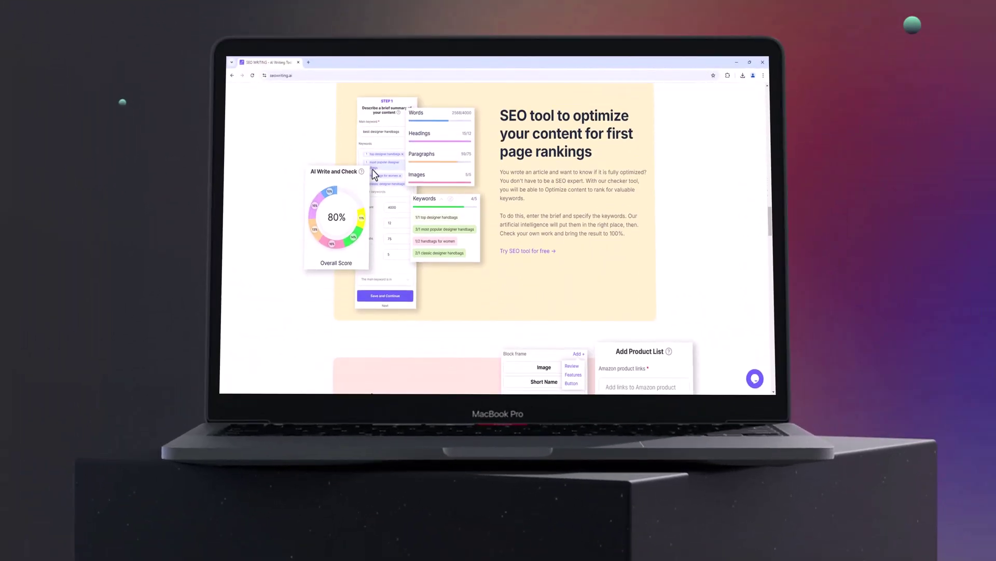
left_click_drag(505, 109, 604, 152)
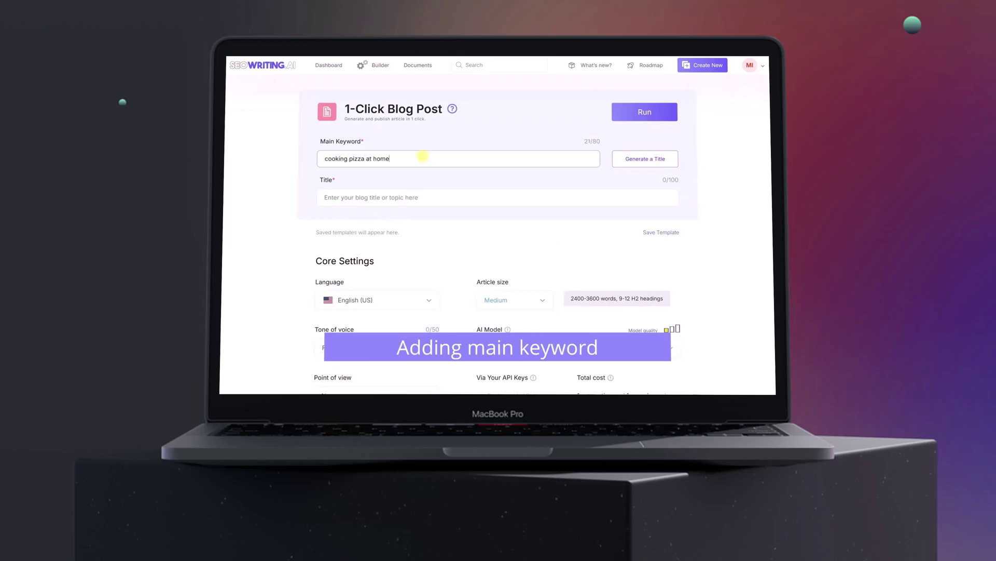
Generate an AI title for 'cooking pizza at home', then scroll the landing page.
left_click(644, 159)
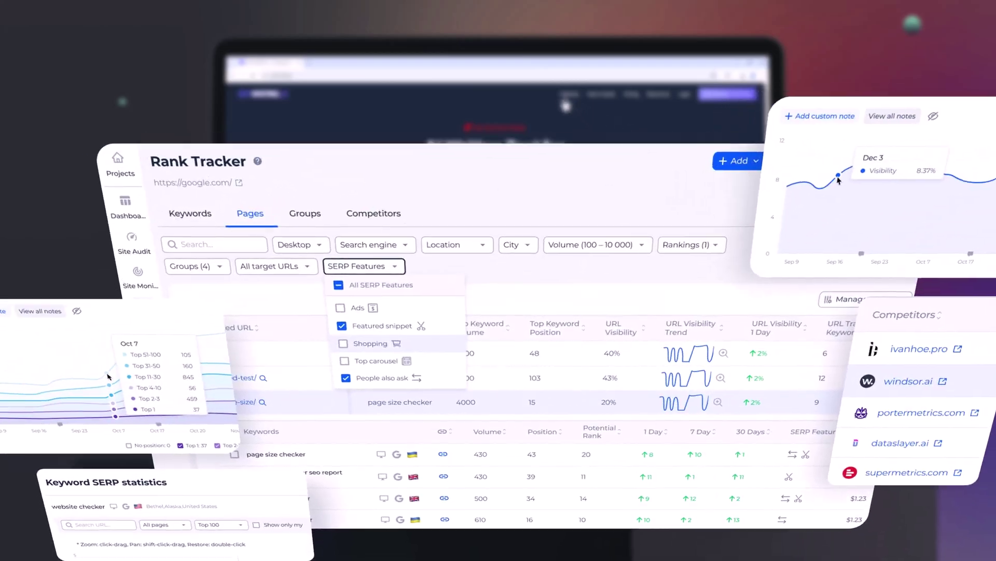
scroll(466, 236, "down", 10)
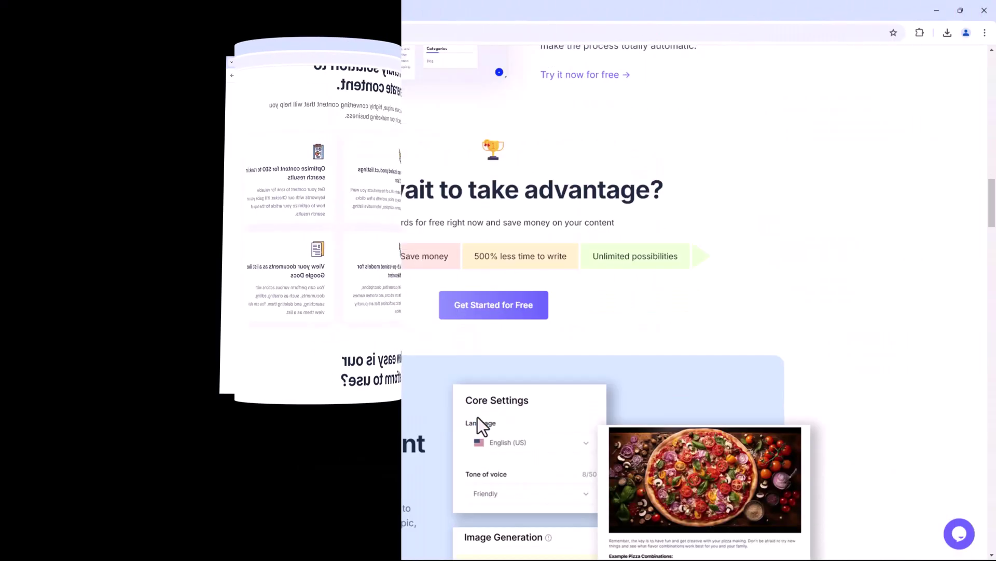
scroll(478, 417, "down", 10)
scroll(477, 417, "down", 2)
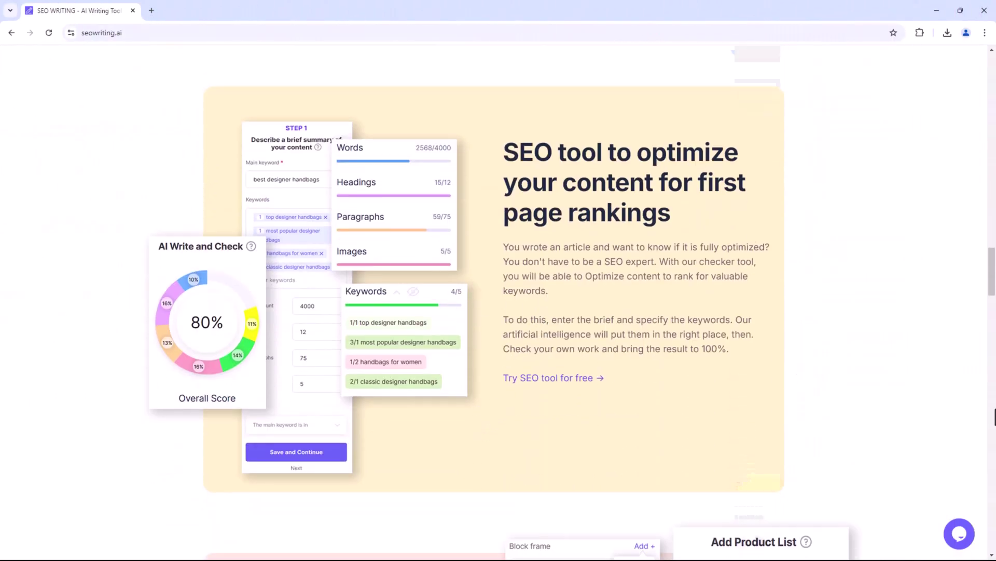
scroll(498, 301, "up", 8)
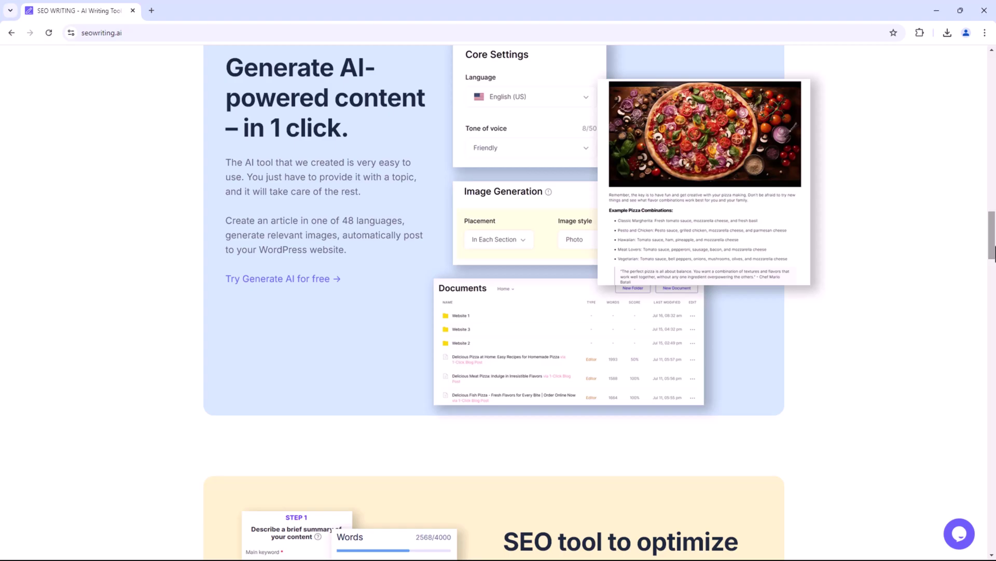
left_click_drag(993, 254, 994, 57)
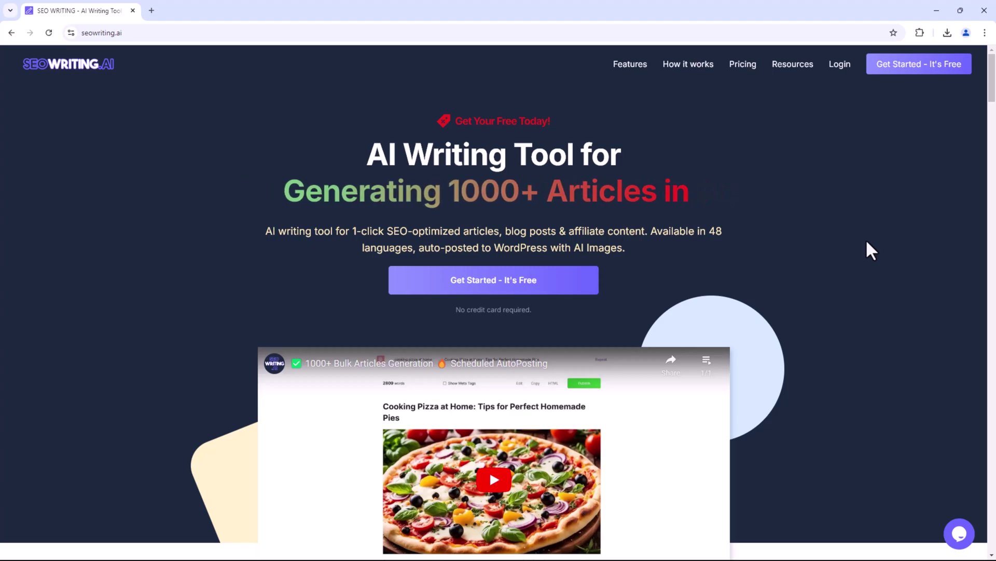
Try the empty free sign-up form, then log in with the existing account's email and password.
left_click(901, 73)
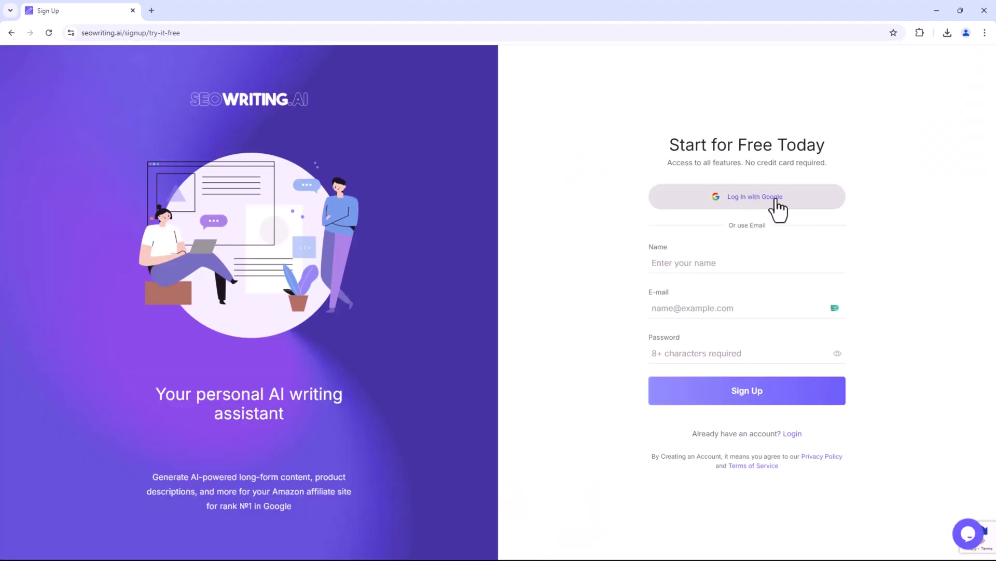
left_click(778, 392)
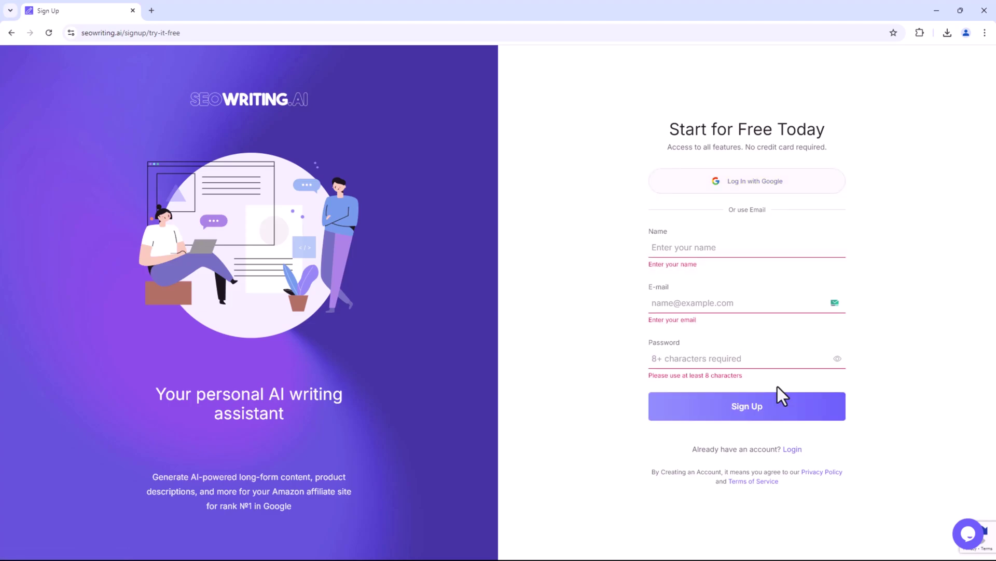
left_click(793, 449)
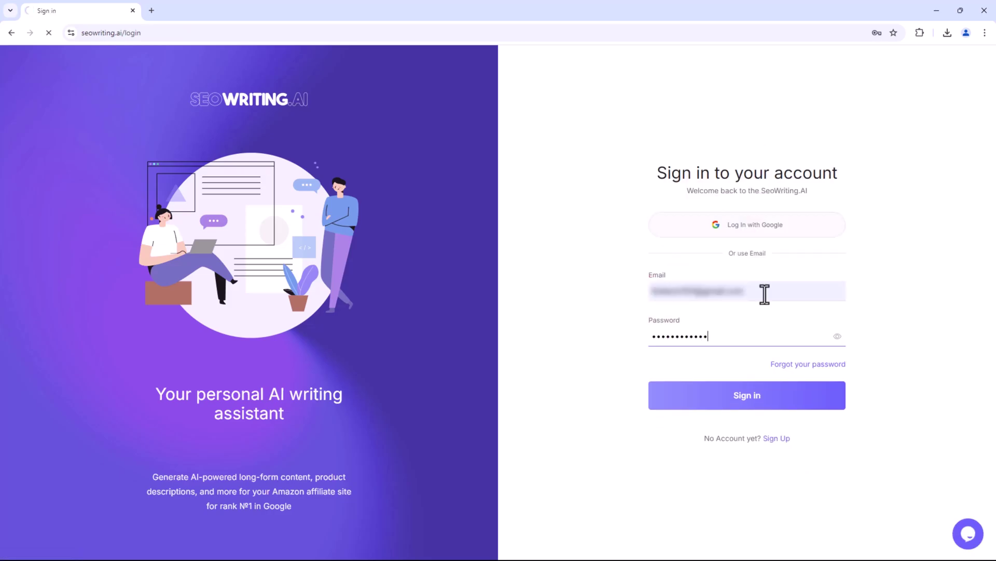
key("Return")
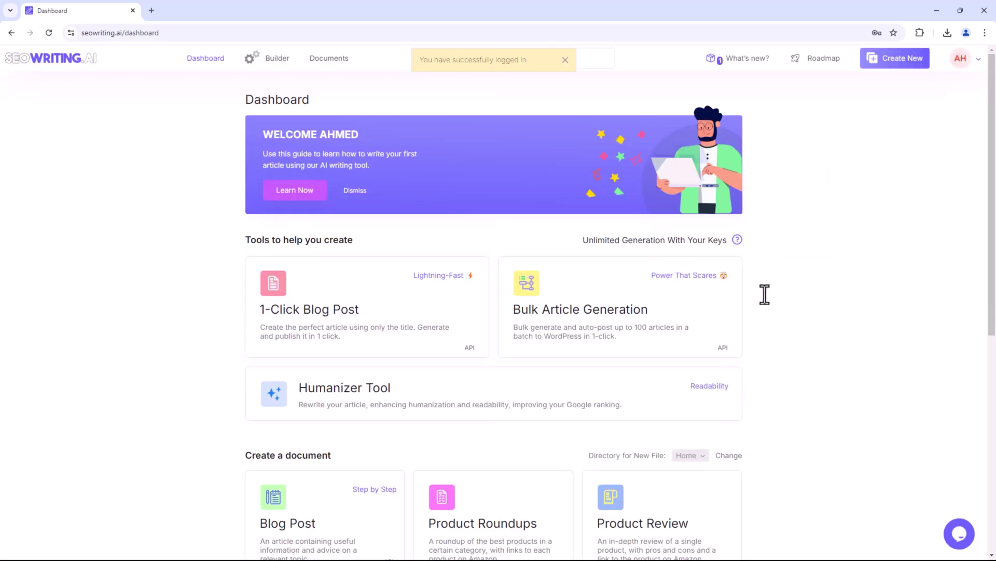
Scroll through the dashboard's tool cards, including 1-Click Blog Post.
scroll(185, 292, "down", 8)
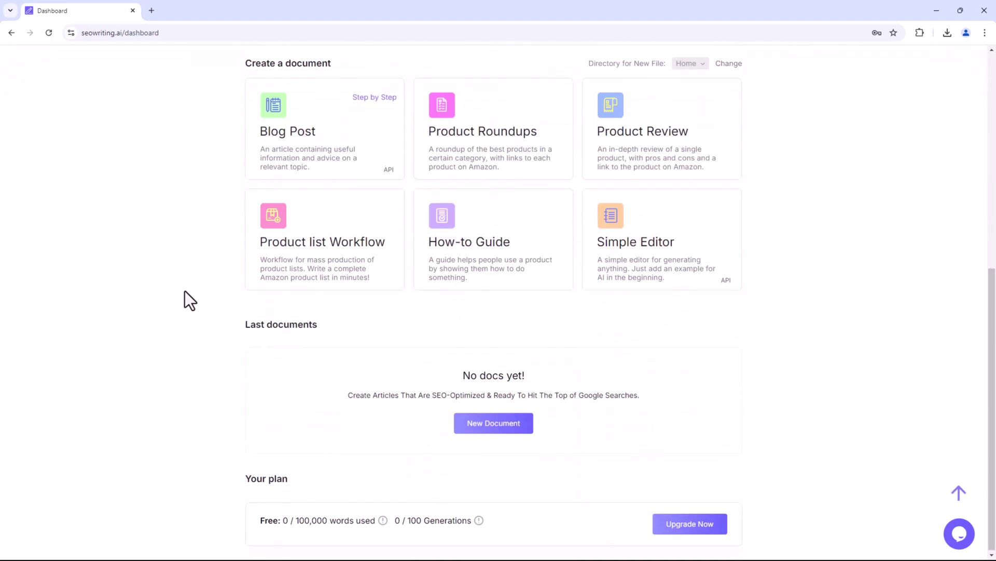
scroll(185, 291, "up", 8)
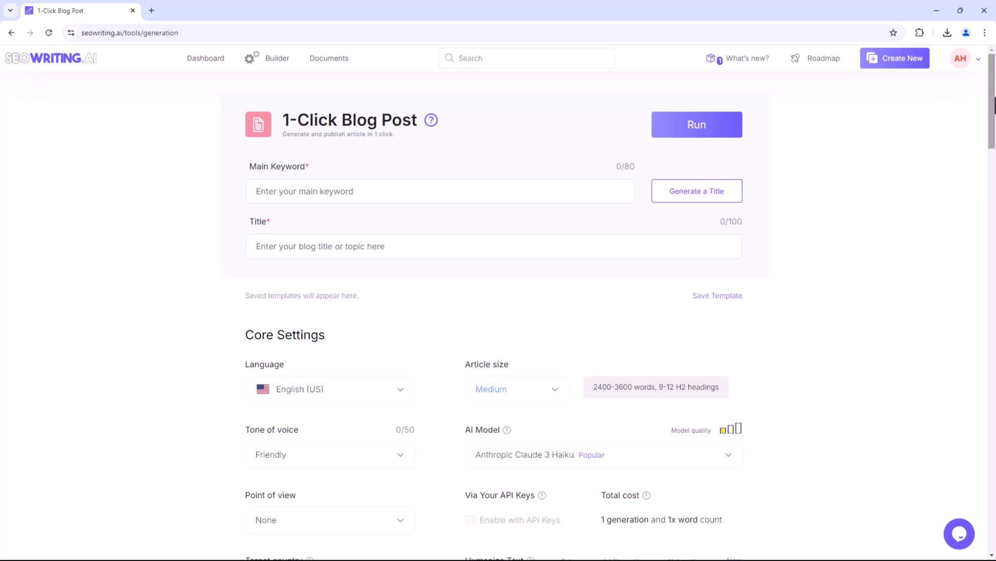
Enter 'Mobile Tips & Tricks' as the main keyword and generate its title.
mouse_move(995, 104)
left_mouse_down()
mouse_move(994, 434)
mouse_move(994, 104)
left_mouse_up()
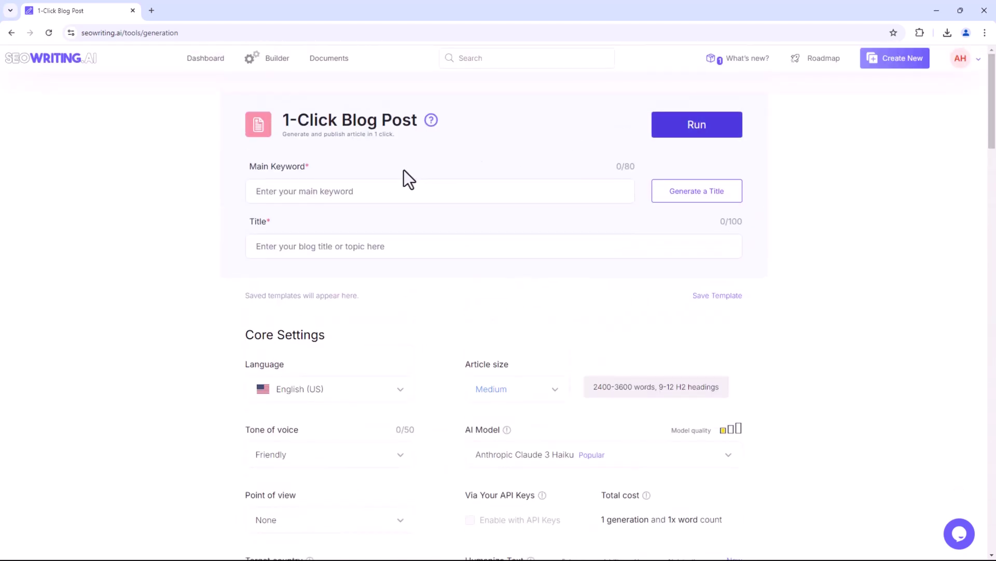
left_click(382, 191)
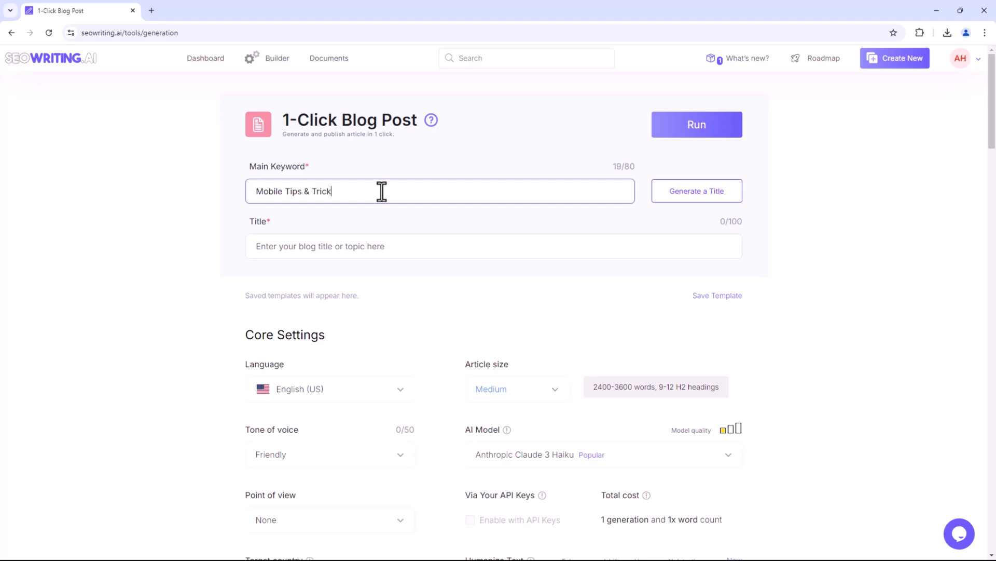
type("s")
left_click(325, 253)
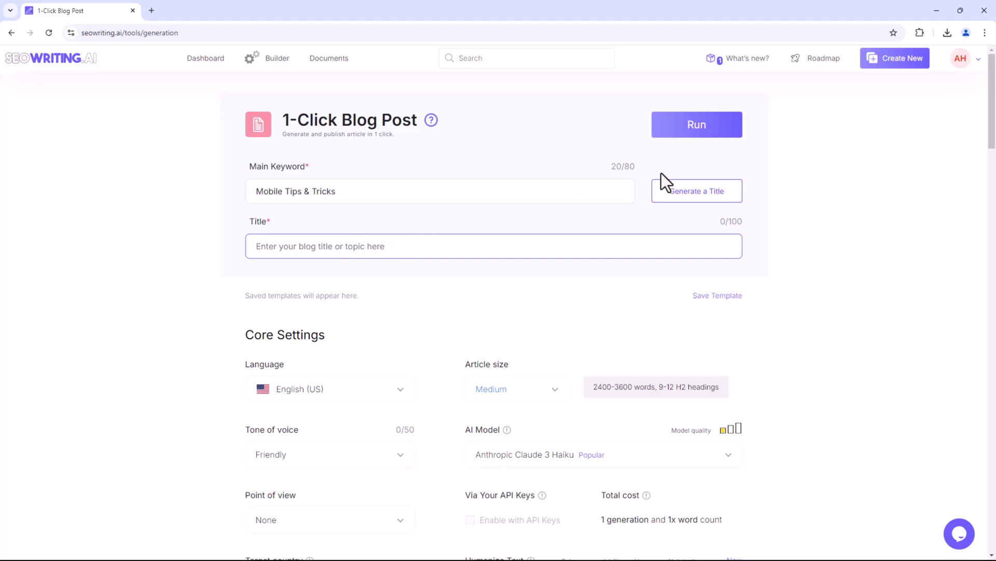
left_click(685, 201)
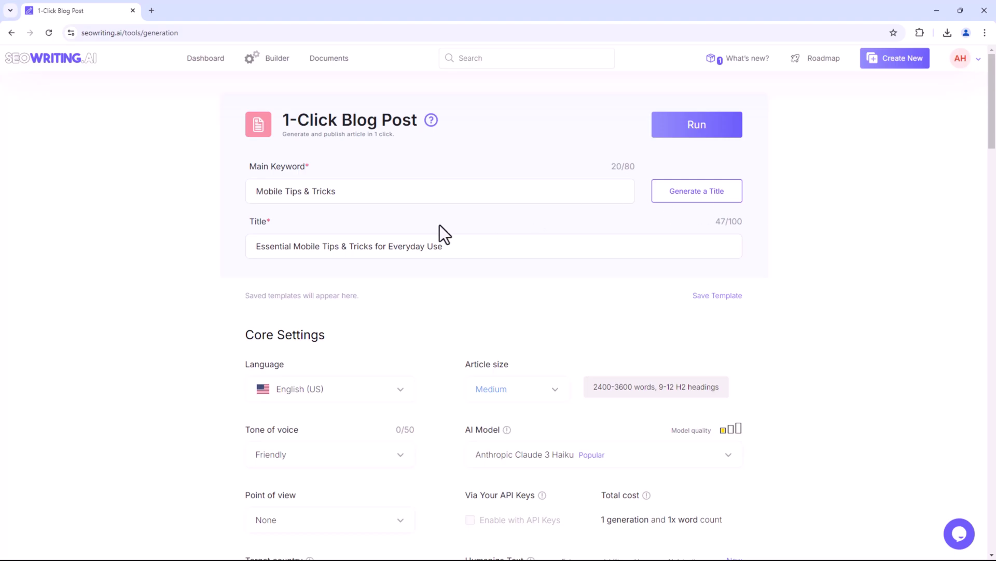
Set the tone of voice to Professional.
scroll(156, 329, "down", 3)
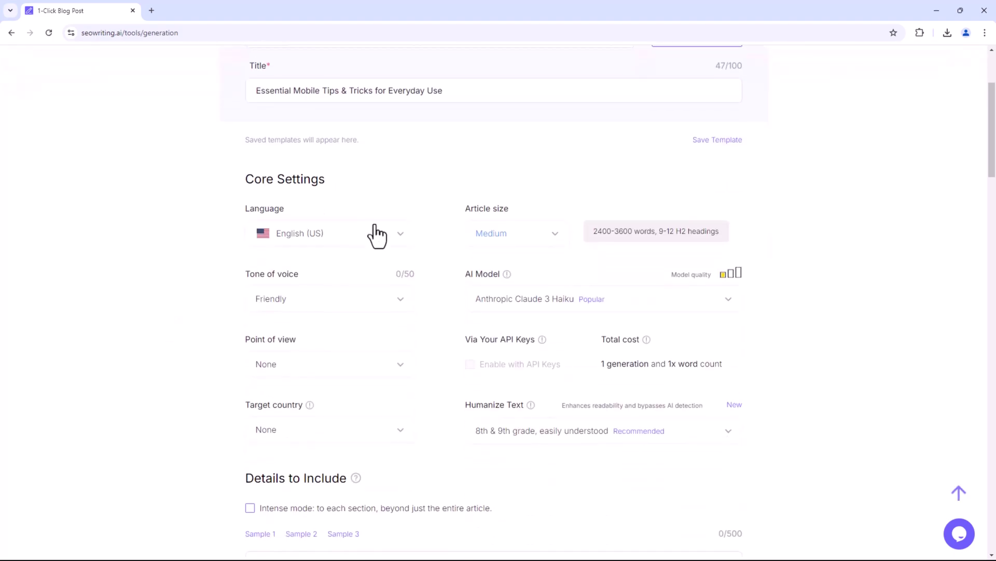
left_click(378, 237)
scroll(336, 291, "down", 10)
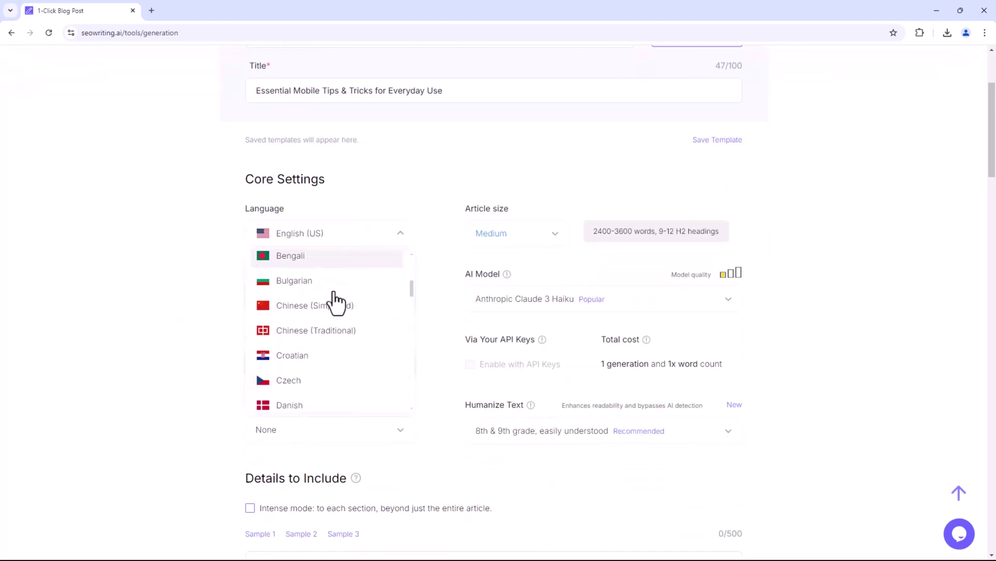
scroll(333, 338, "down", 10)
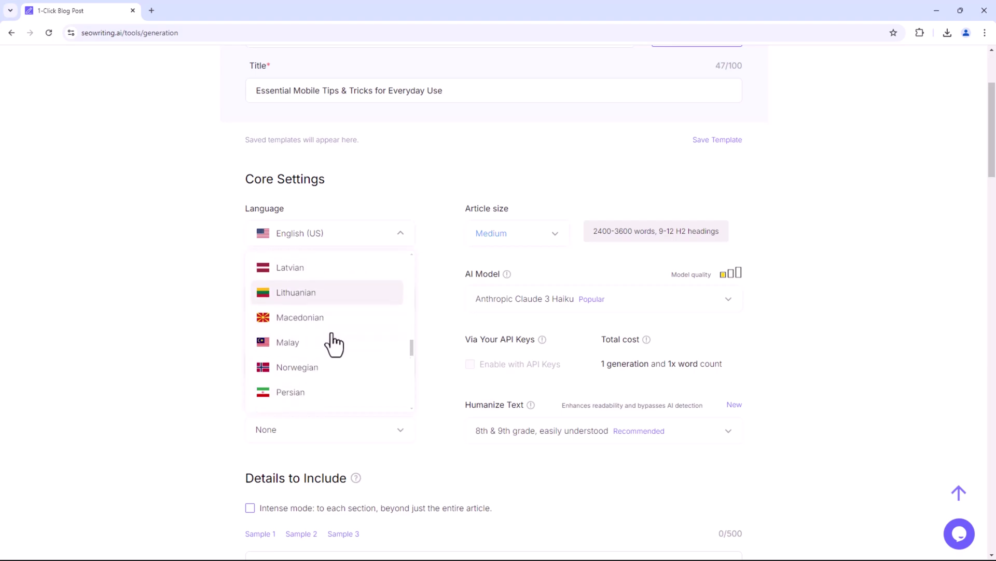
left_click(402, 300)
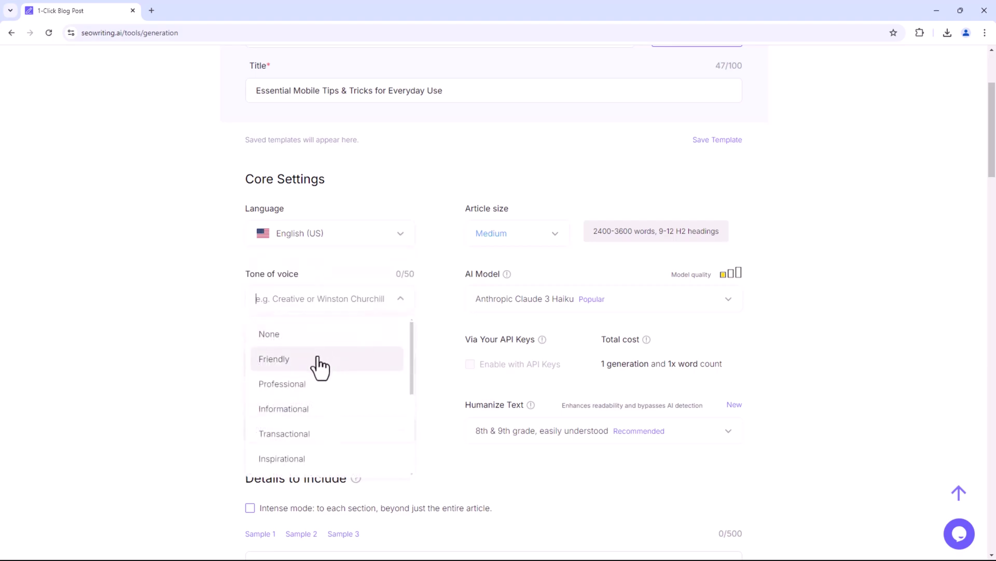
scroll(320, 367, "down", 3)
scroll(318, 384, "down", 1)
scroll(314, 427, "down", 1)
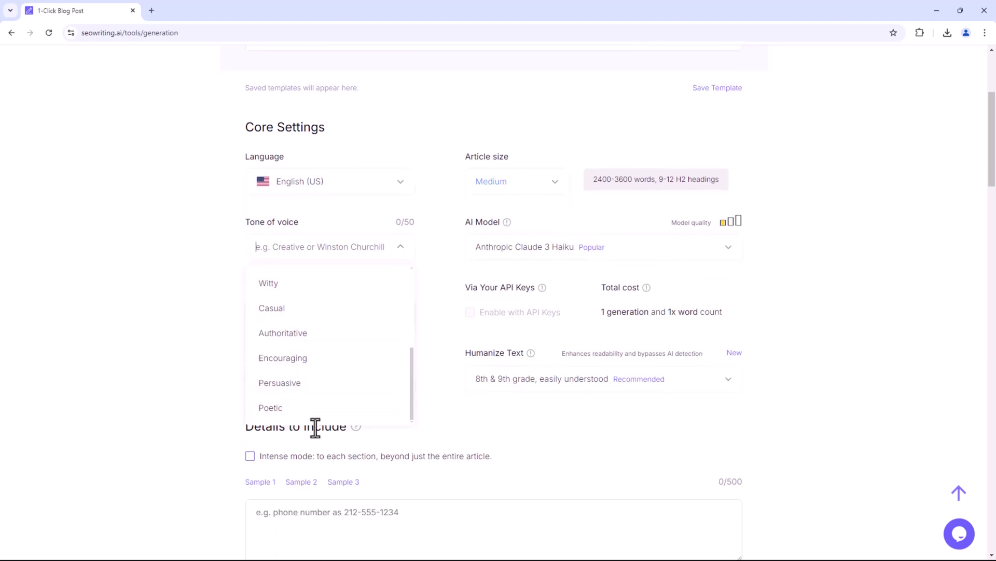
scroll(324, 400, "up", 4)
left_click(327, 335)
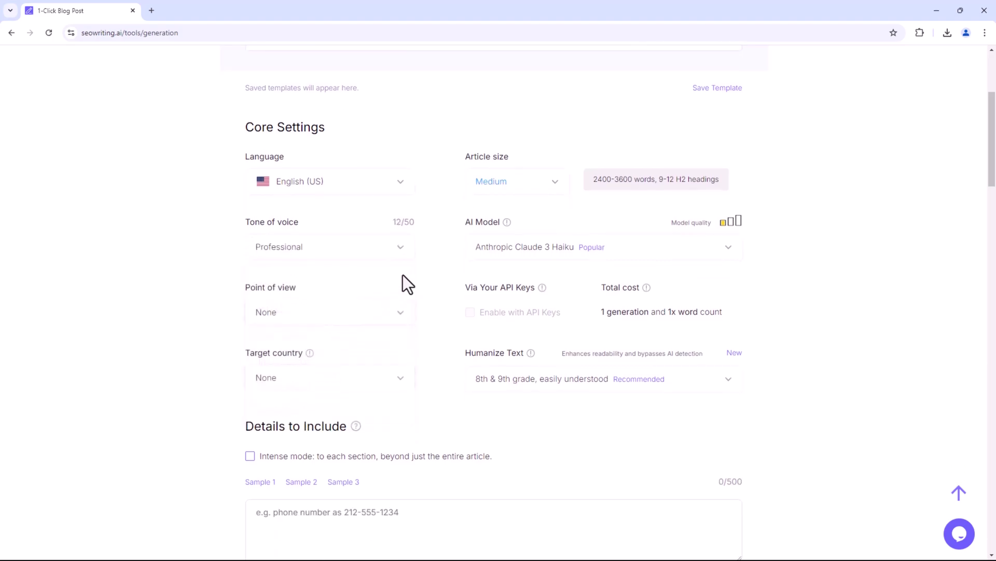
Compare the Small, Medium and Large word counts and set the article size to Large.
scroll(534, 289, "up", 2)
left_click(535, 289)
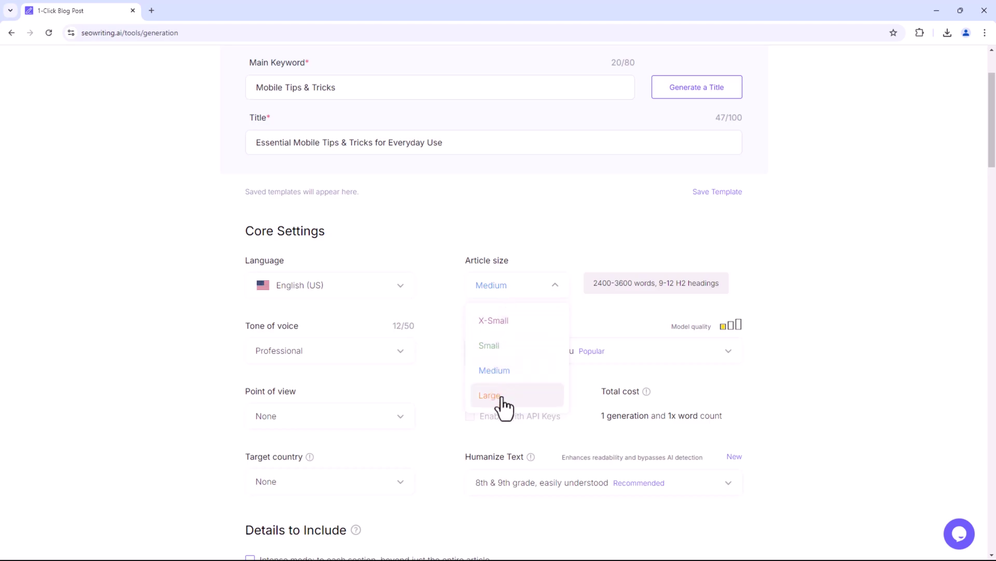
left_click(491, 345)
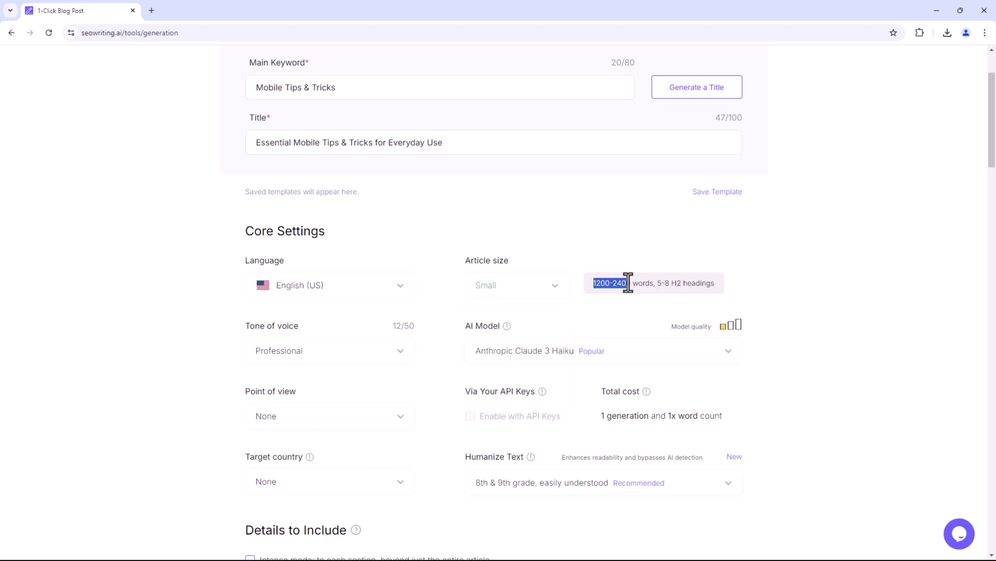
left_click_drag(628, 283, 689, 282)
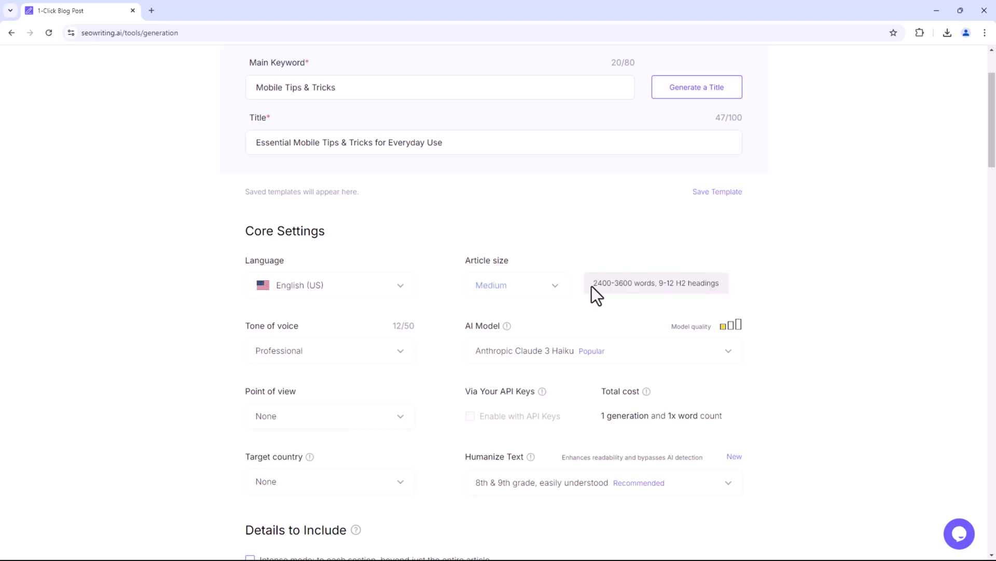
left_click_drag(593, 283, 702, 282)
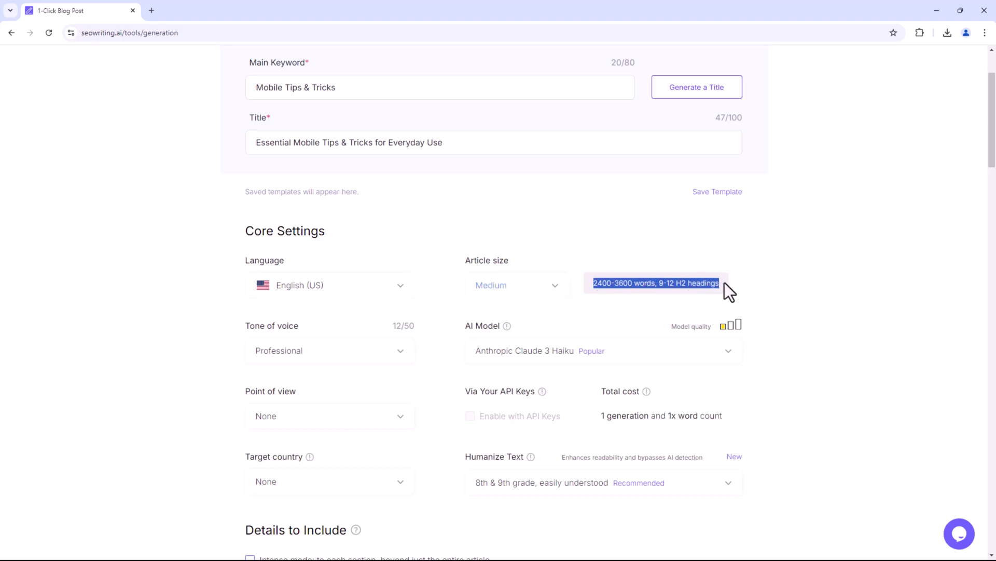
left_click(554, 287)
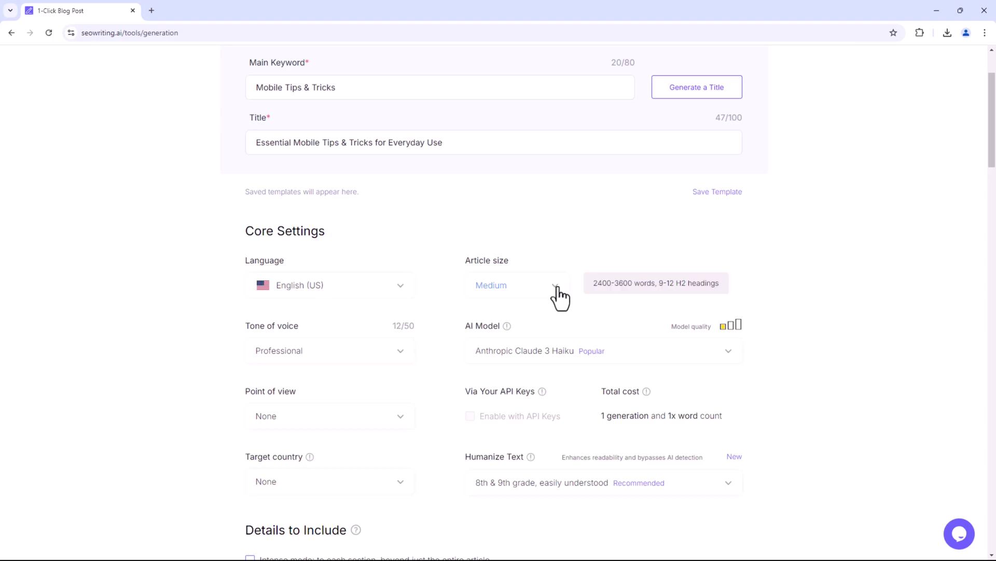
left_click(516, 394)
left_click_drag(594, 283, 648, 283)
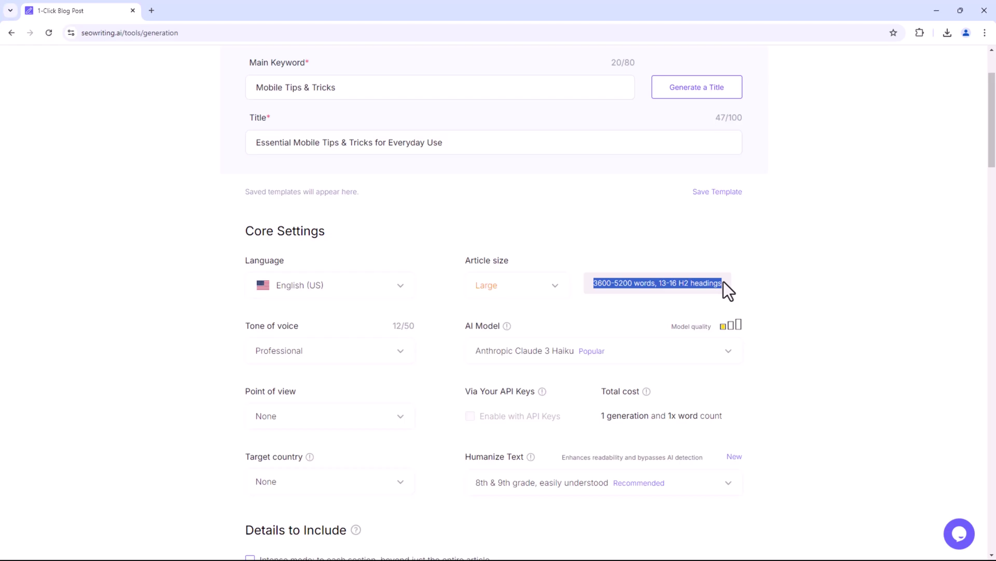
Keep Anthropic Claude 3 Haiku as the model and use first person singular.
scroll(543, 325, "down", 2)
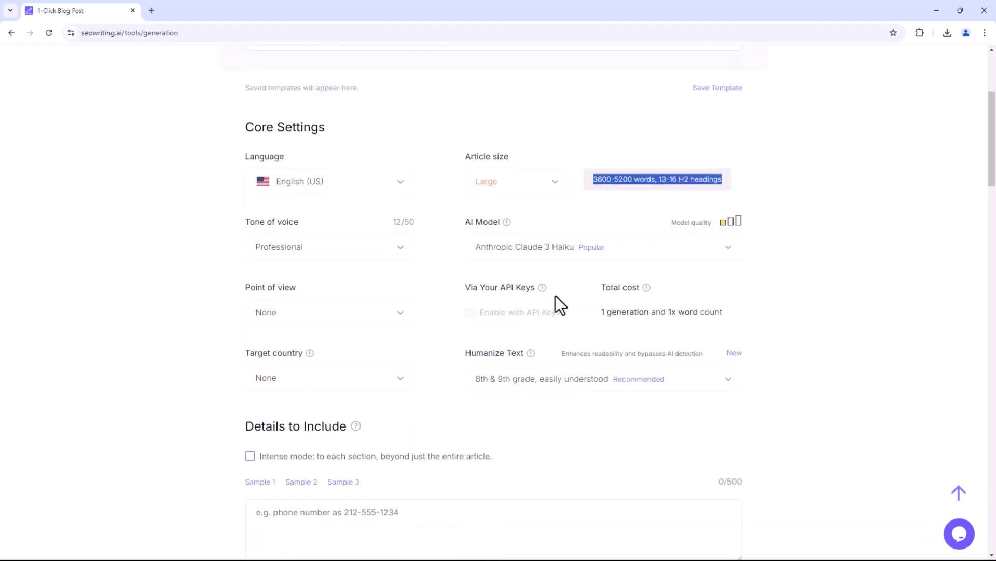
left_click(623, 247)
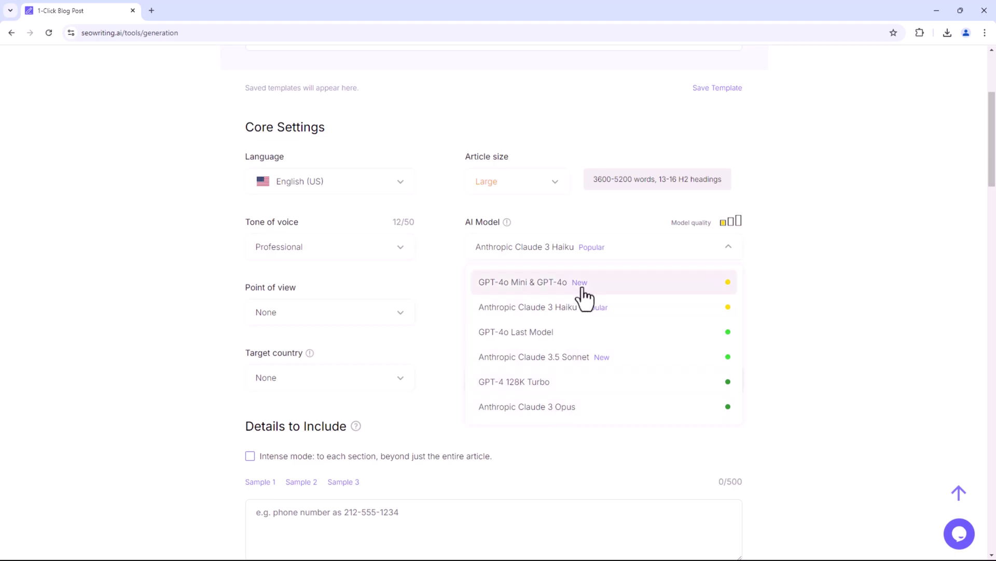
left_click(717, 312)
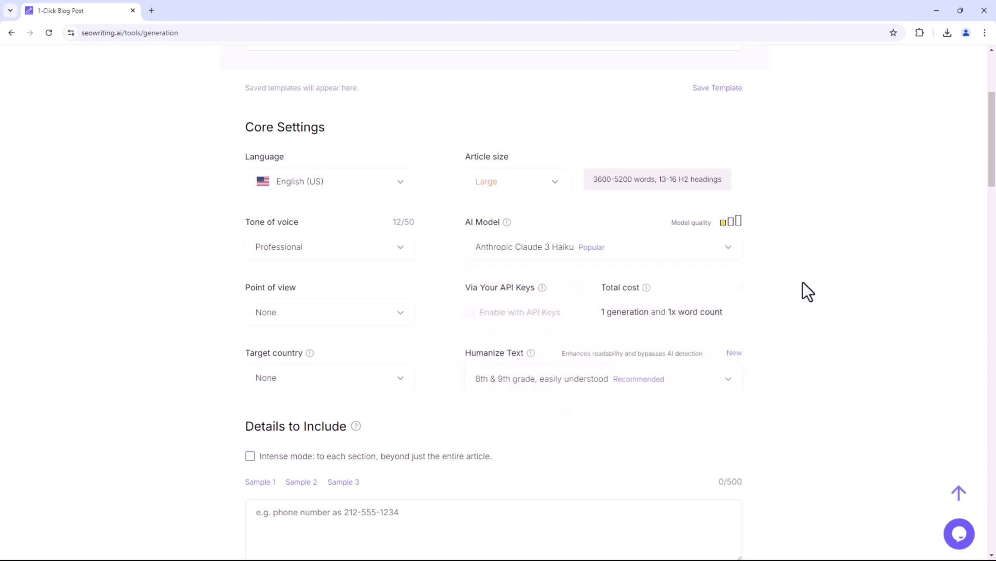
left_click(386, 318)
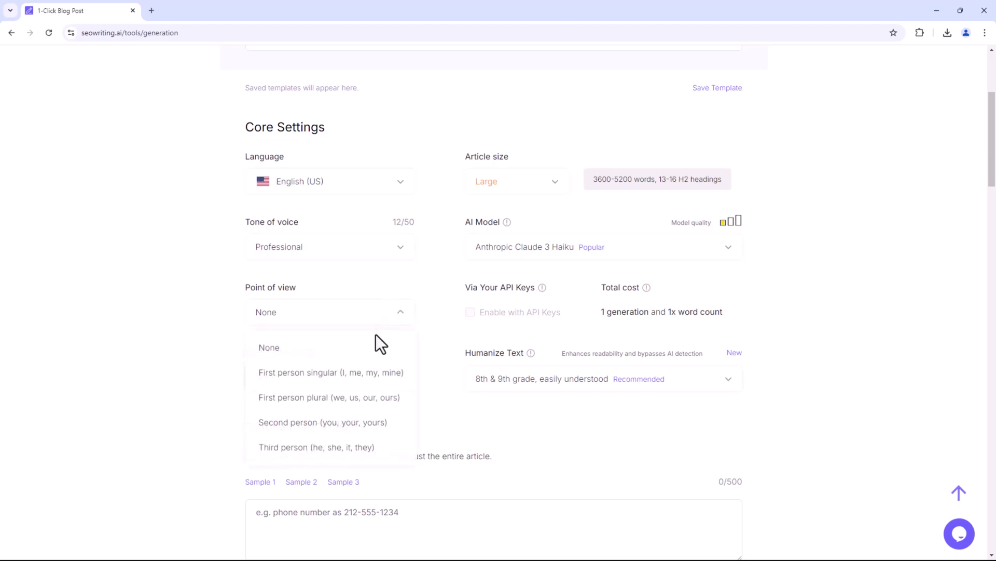
scroll(376, 334, "down", 2)
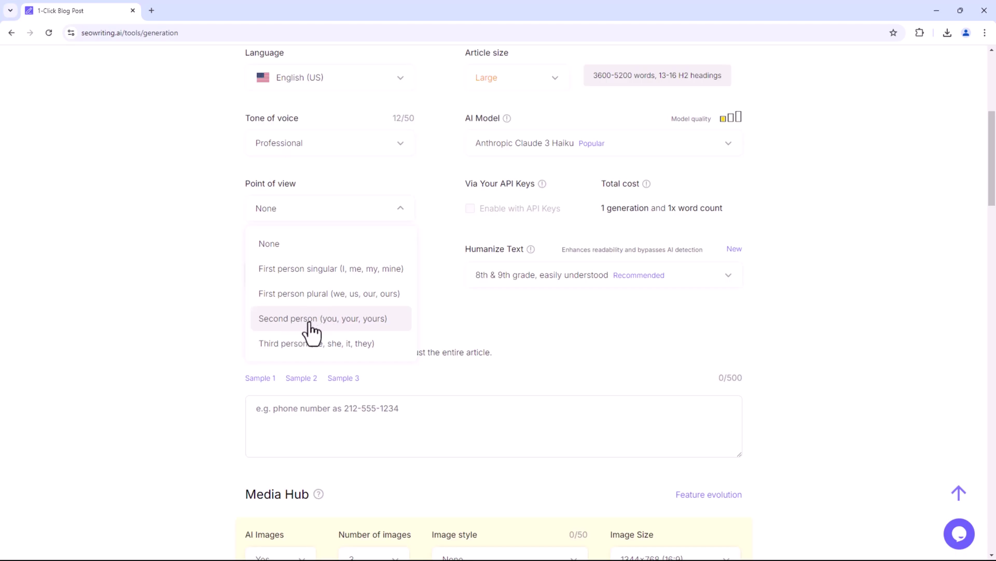
left_click(321, 275)
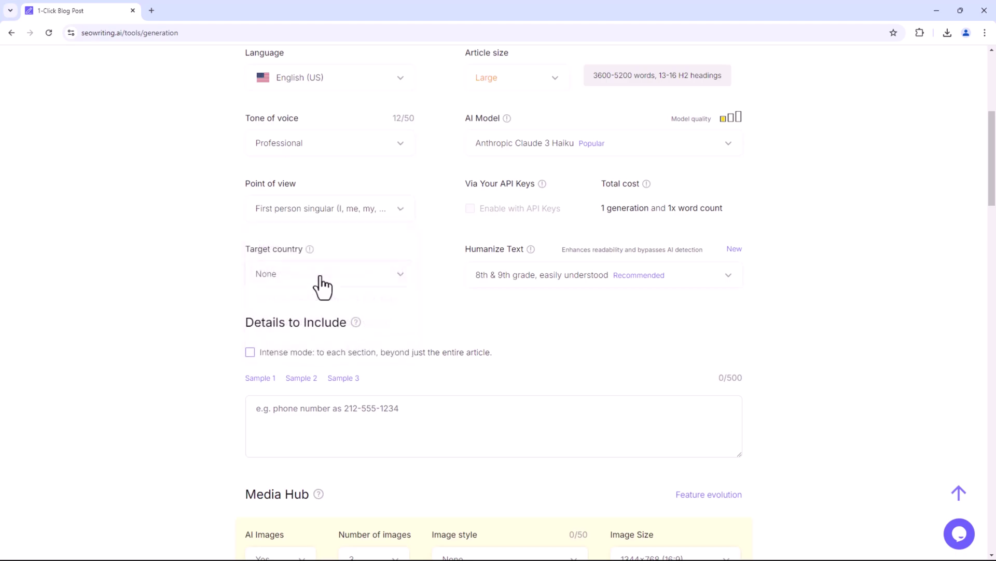
Target United States, humanize at 8th & 9th grade level, and enable Intense mode.
left_click(400, 276)
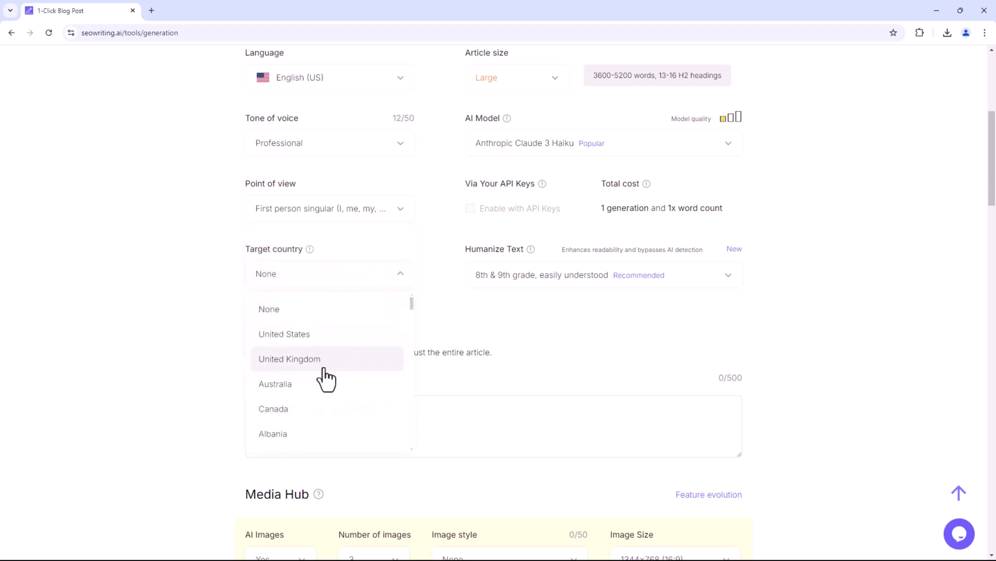
scroll(323, 379, "down", 10)
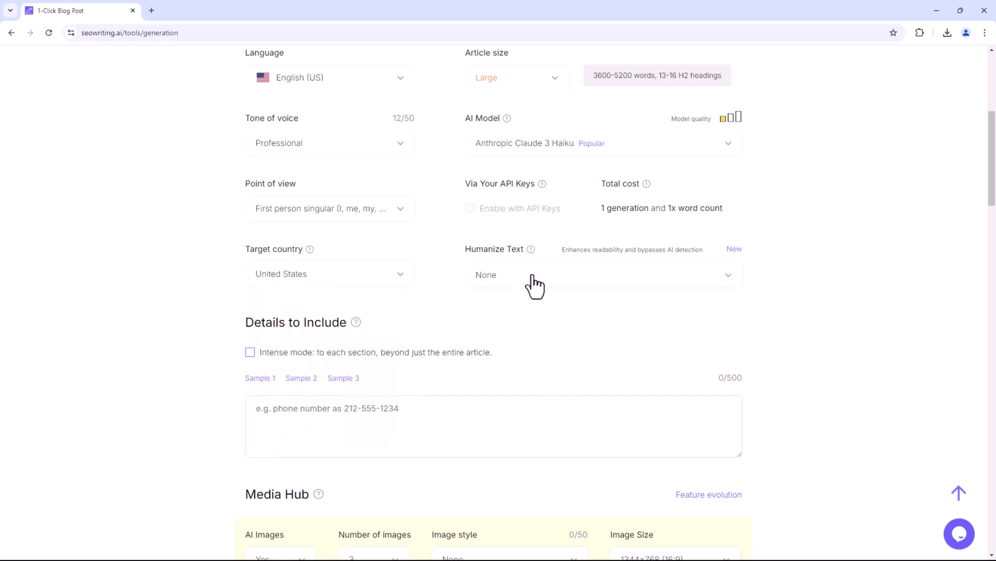
left_click(534, 286)
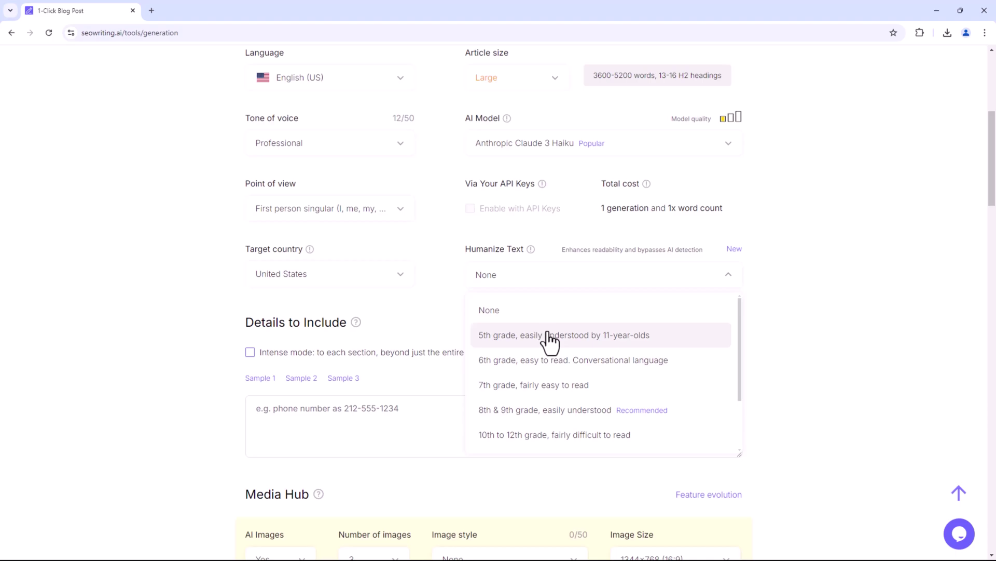
scroll(549, 343, "down", 3)
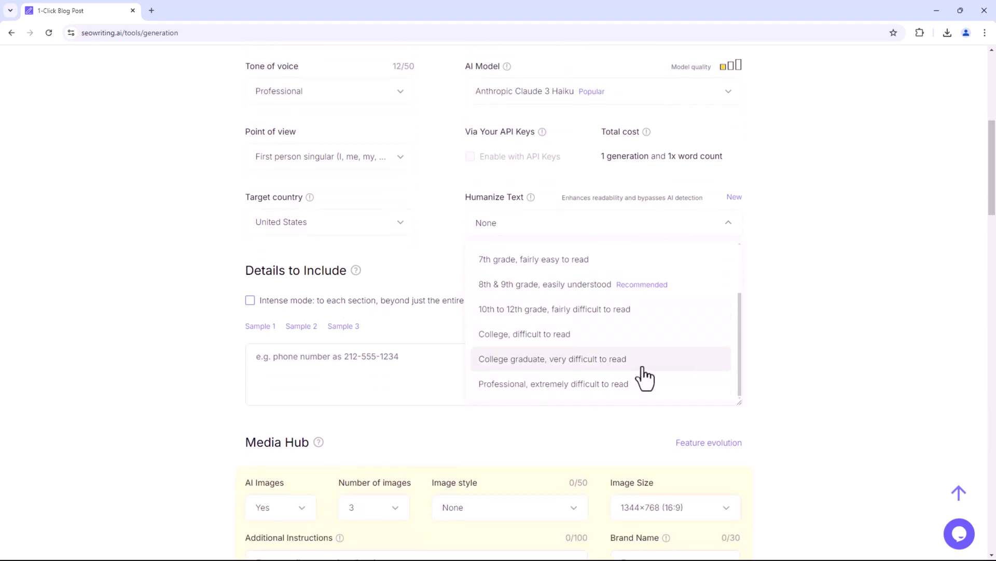
left_click(643, 288)
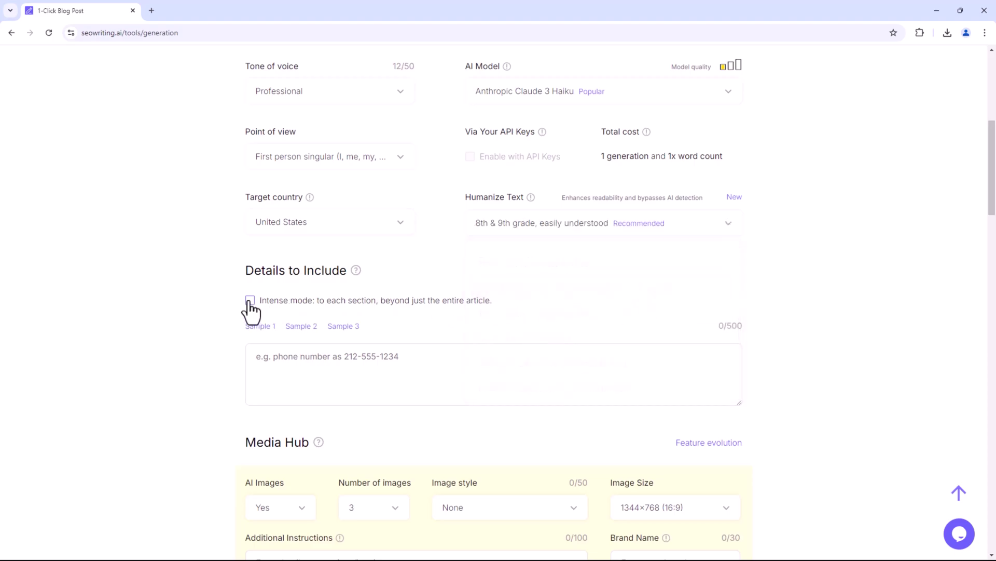
left_click(329, 356)
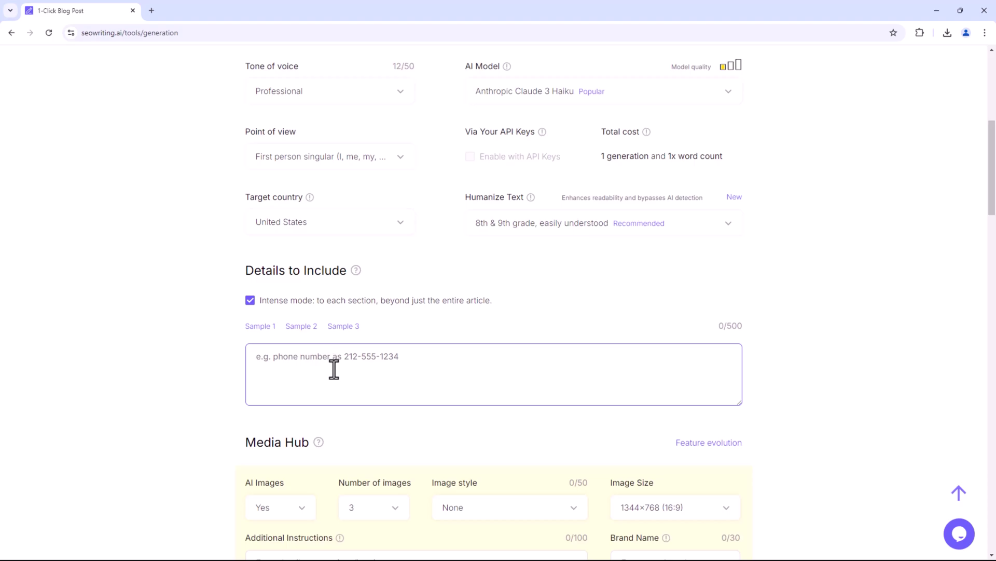
Turn Intense mode back off.
scroll(201, 322, "down", 3)
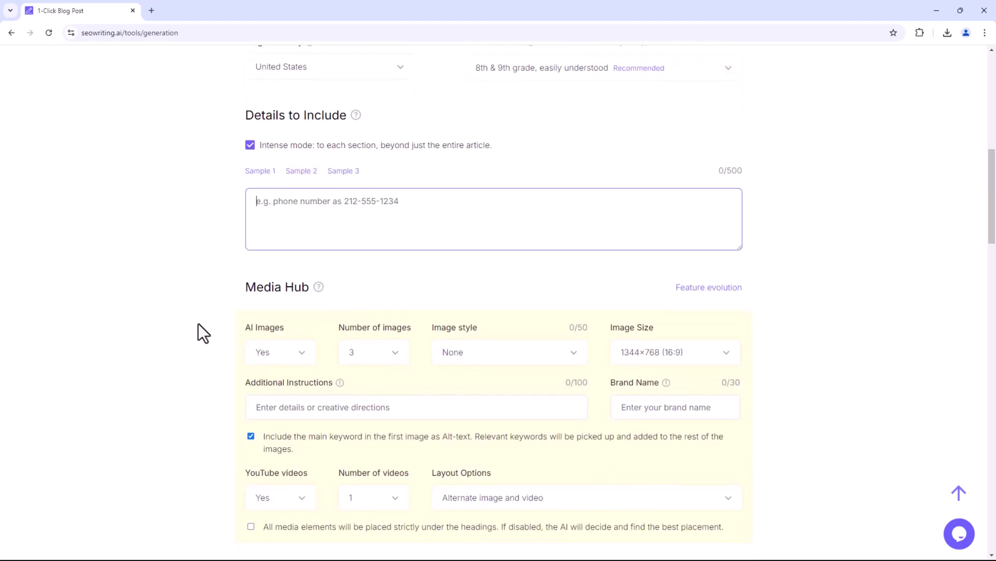
left_click(249, 145)
scroll(245, 171, "down", 2)
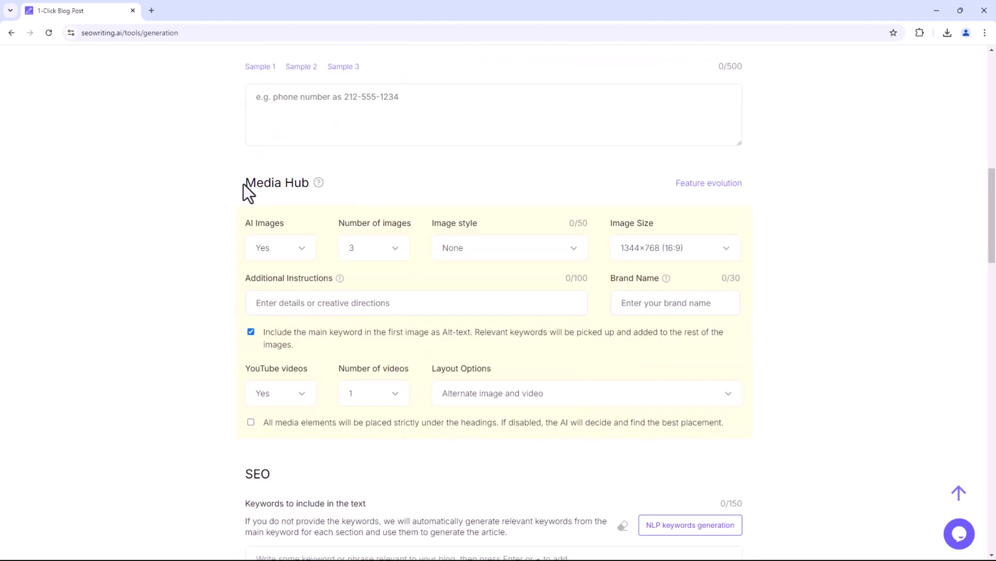
left_click_drag(238, 366, 602, 366)
left_click(384, 347)
Keep AI images on with 20 images in Photo style.
left_click(285, 253)
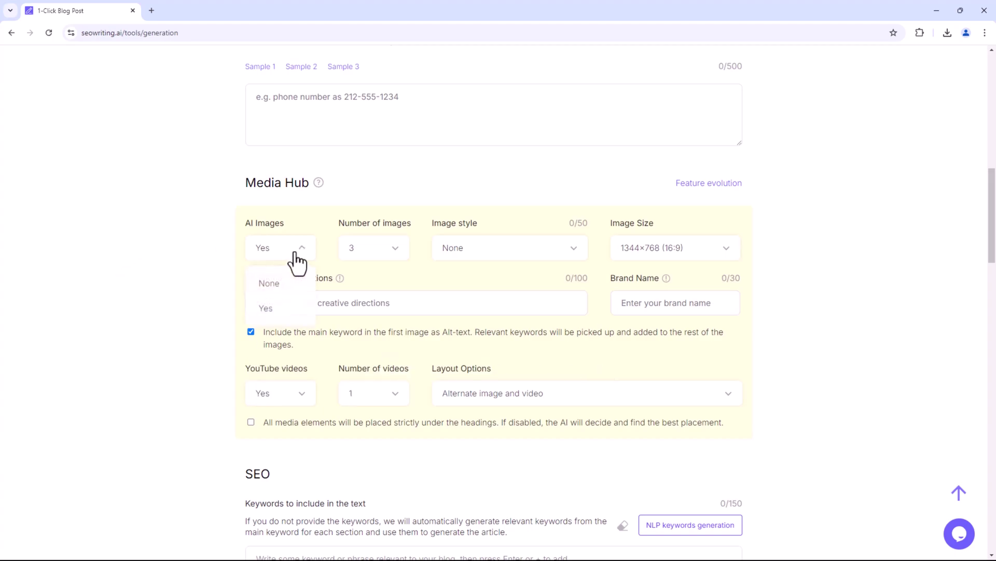
left_click(270, 311)
left_click(393, 251)
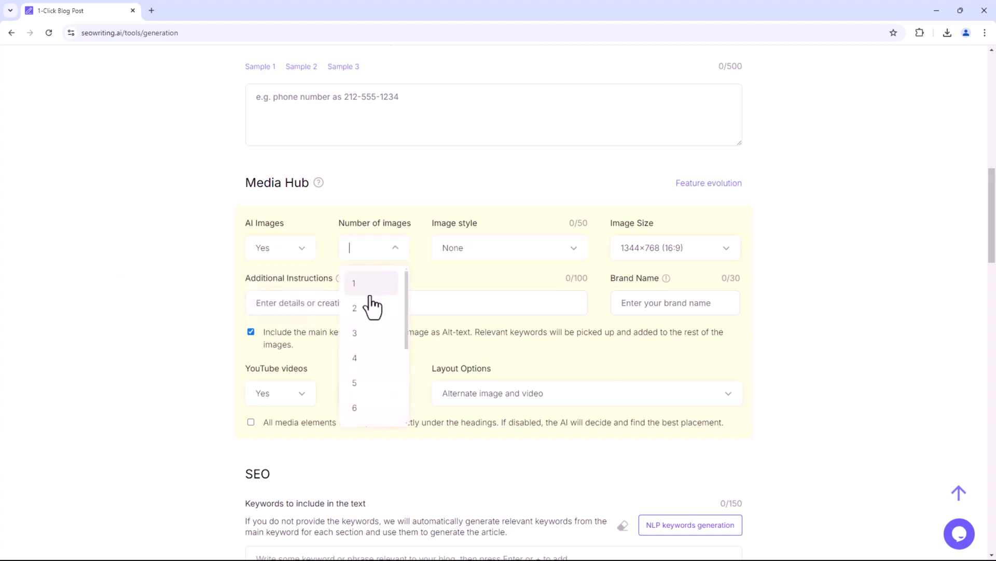
scroll(374, 303, "down", 3)
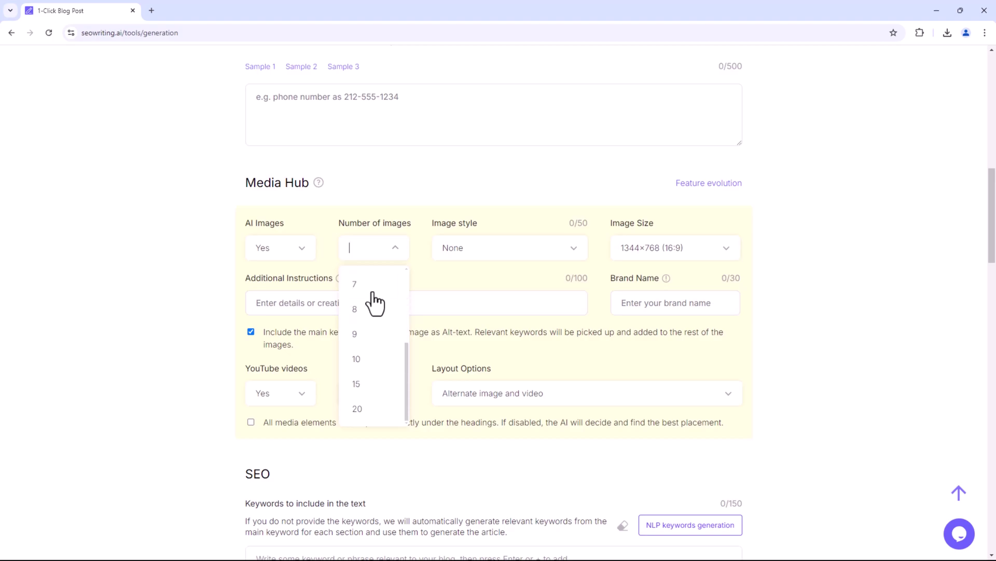
left_click(361, 409)
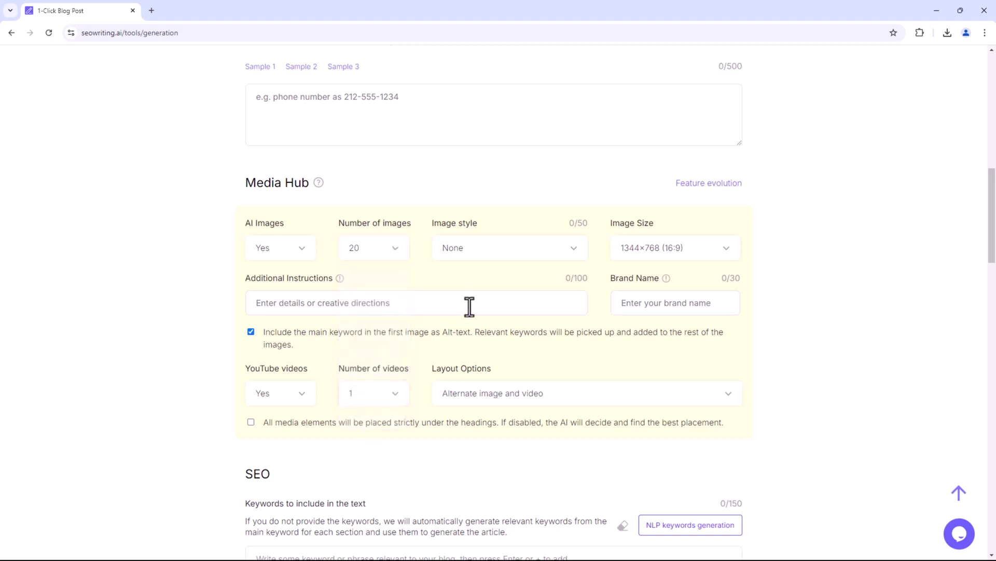
left_click(541, 254)
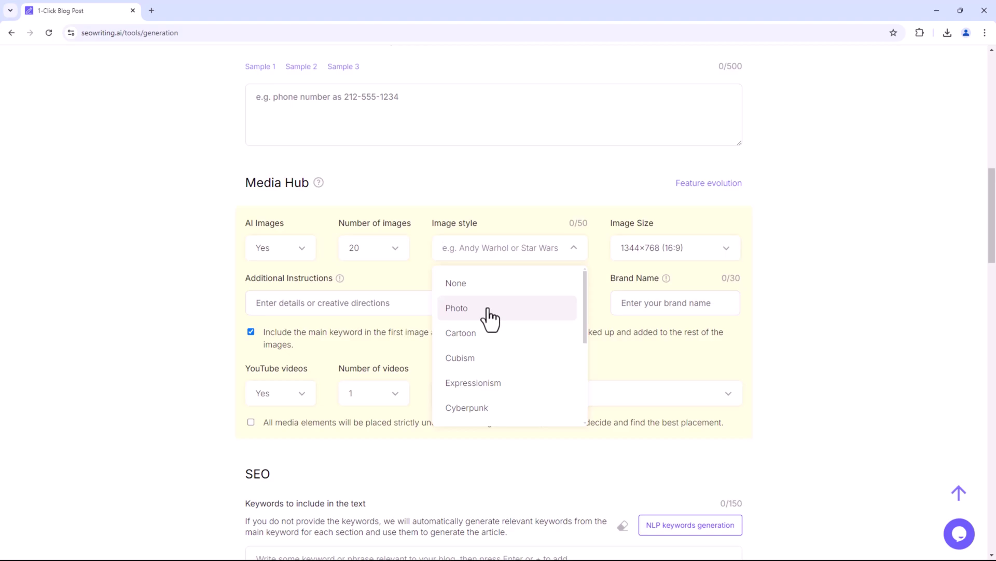
scroll(481, 418, "down", 5)
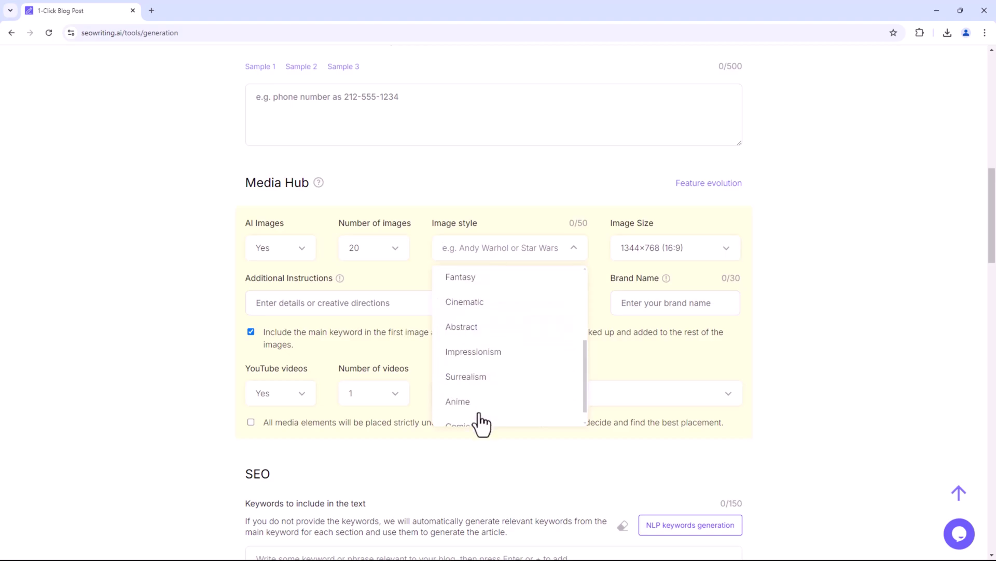
scroll(478, 416, "up", 5)
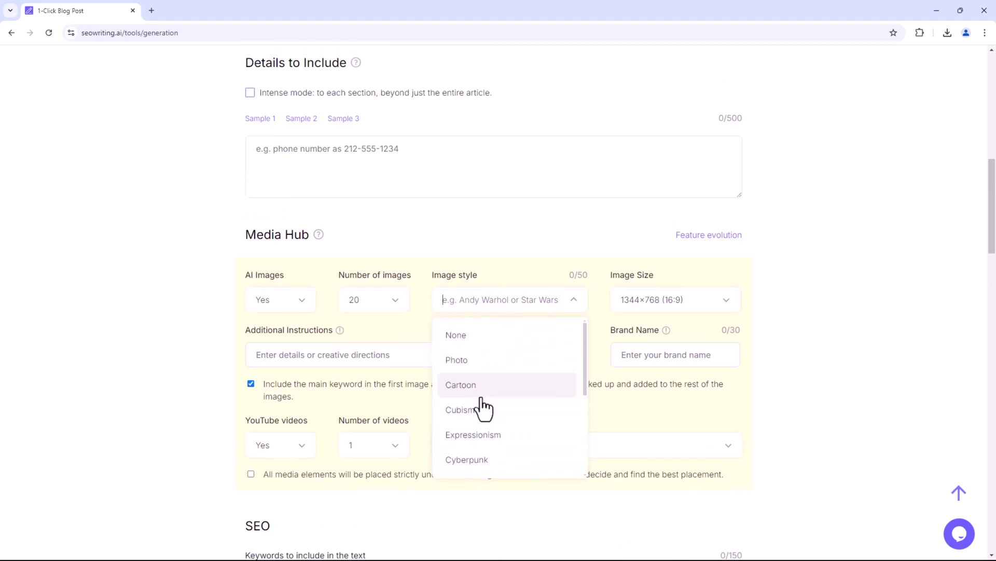
left_click(478, 361)
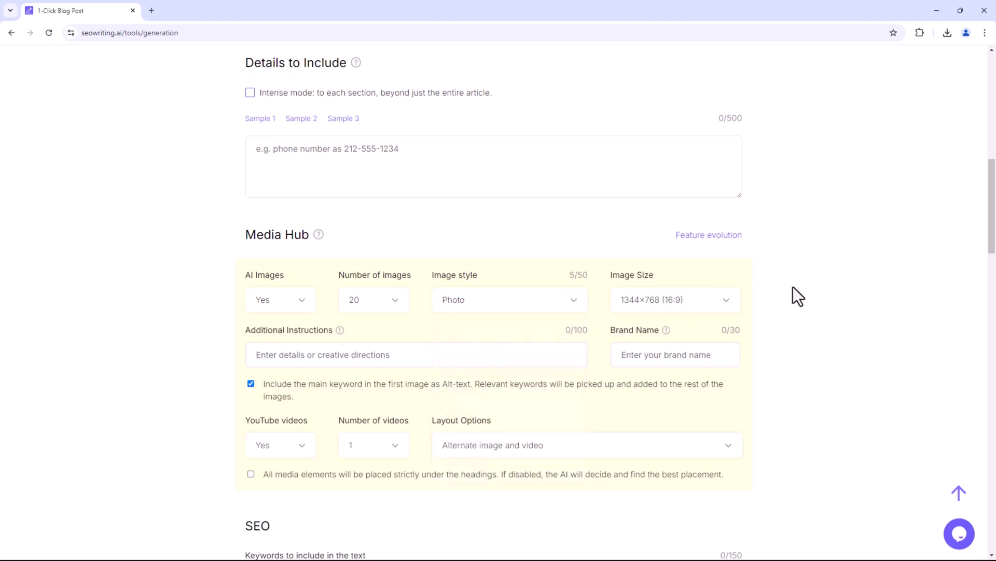
Keep the 1344×768 (16:9) image size and enter 'The Tech' as brand name.
scroll(799, 296, "down", 2)
left_click(695, 201)
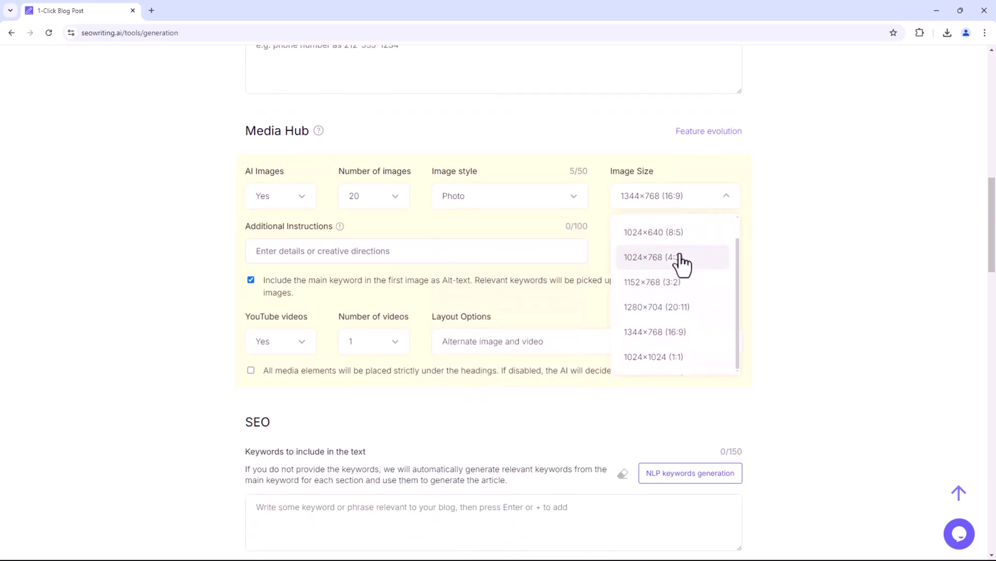
scroll(679, 318, "down", 1)
scroll(683, 318, "up", 2)
left_click(554, 306)
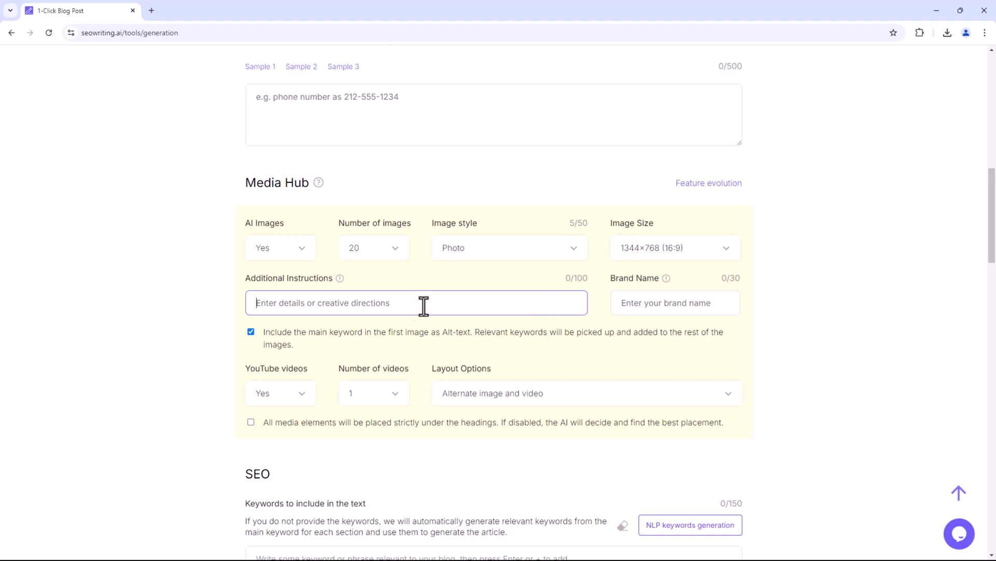
left_click(675, 305)
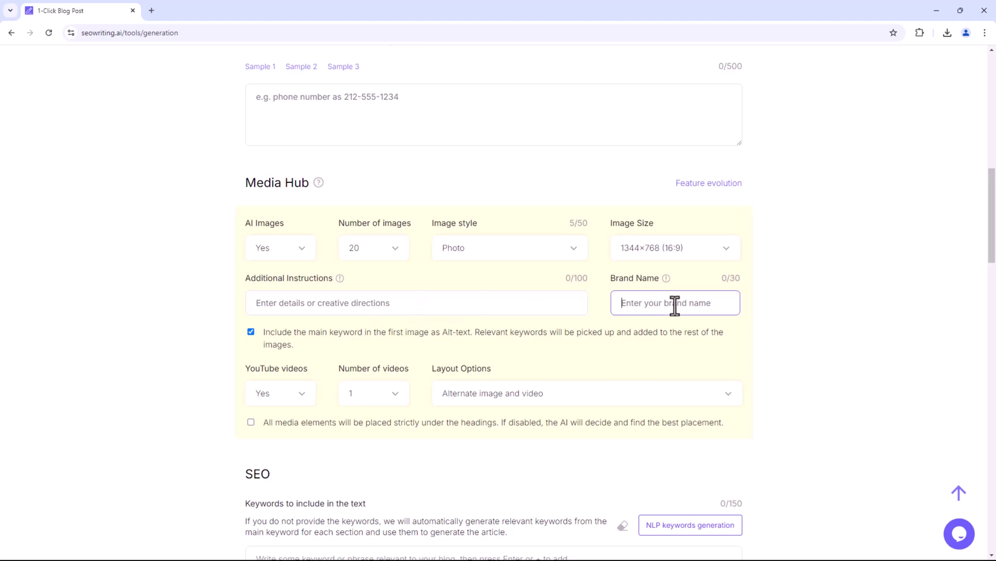
type("The Tech")
Keep YouTube videos on with 4 per article, alternating with images.
scroll(682, 302, "down", 3)
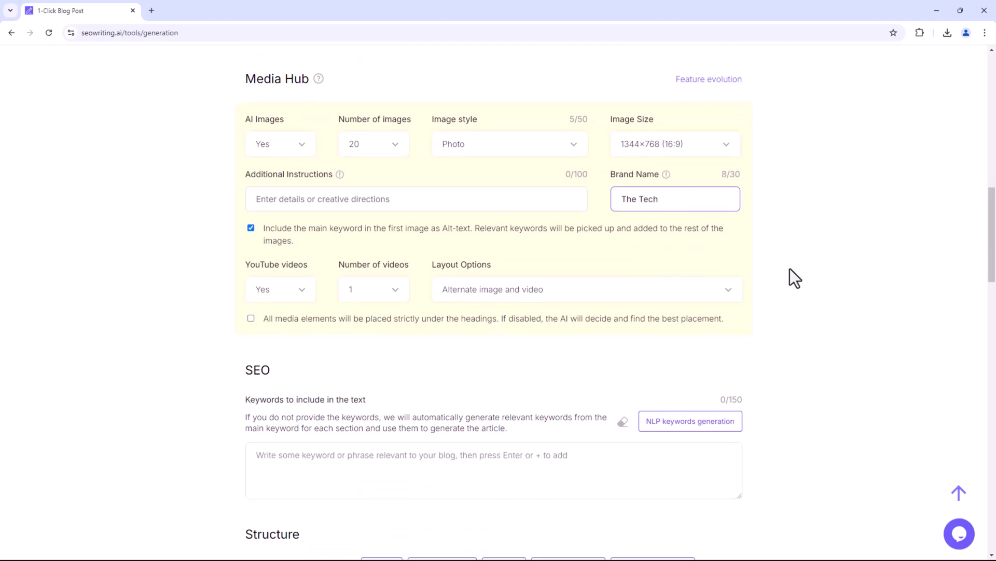
left_click(309, 299)
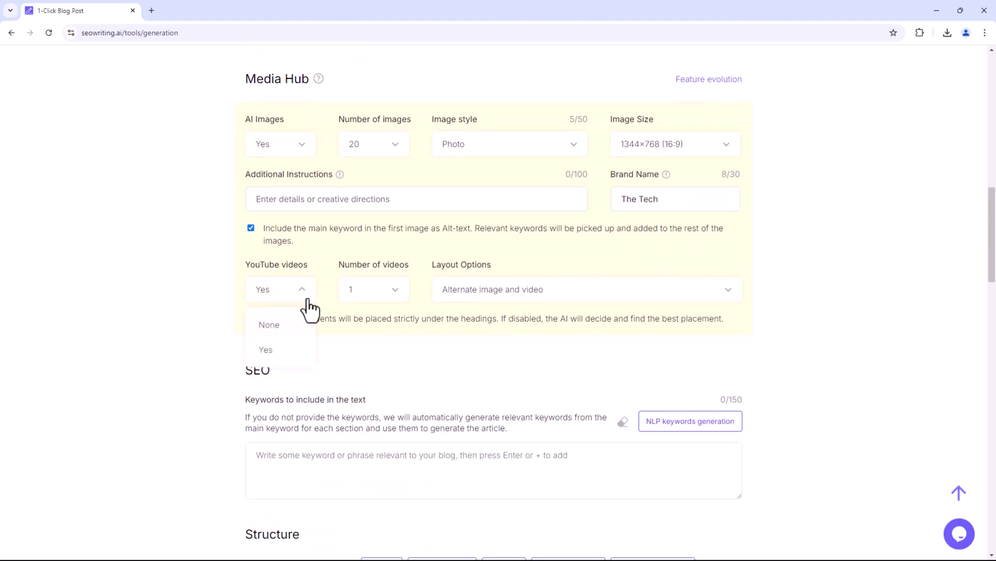
left_click(289, 349)
left_click(382, 295)
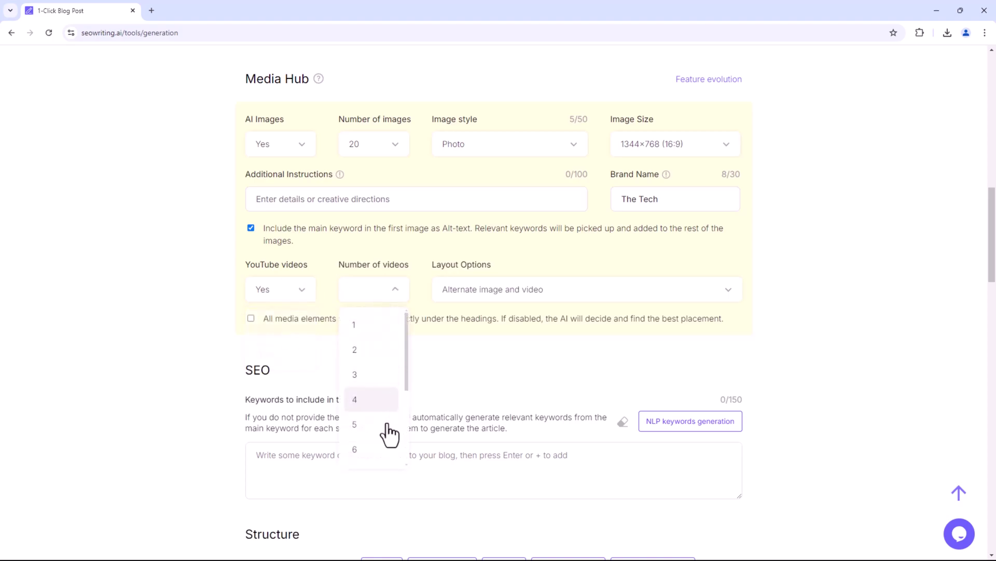
left_click(379, 399)
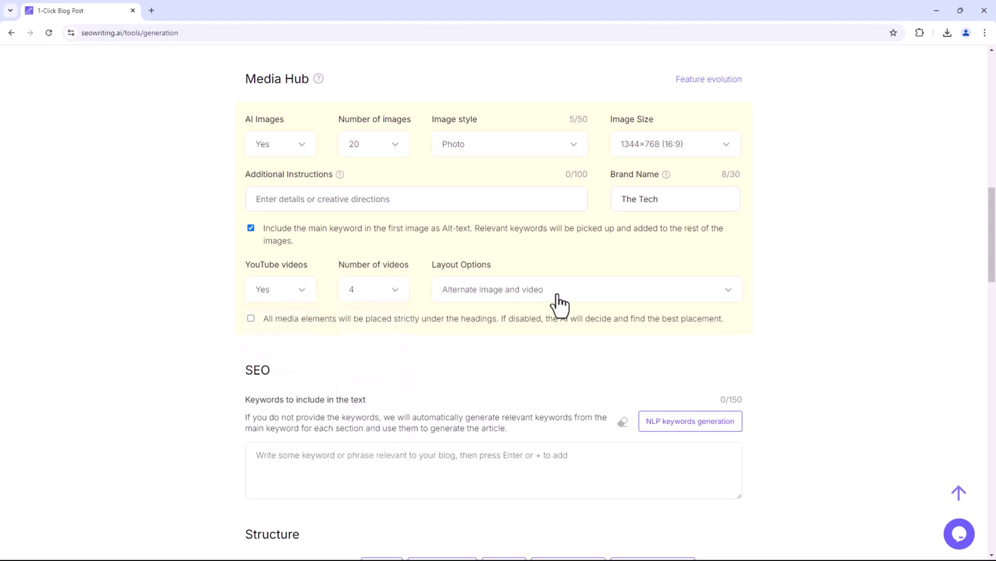
left_click(596, 300)
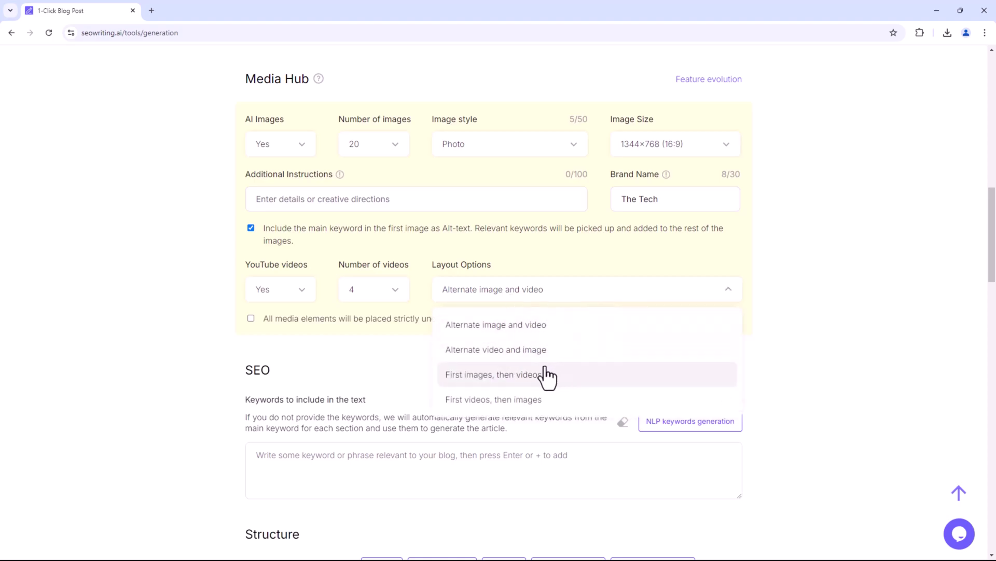
left_click(555, 330)
scroll(201, 341, "down", 2)
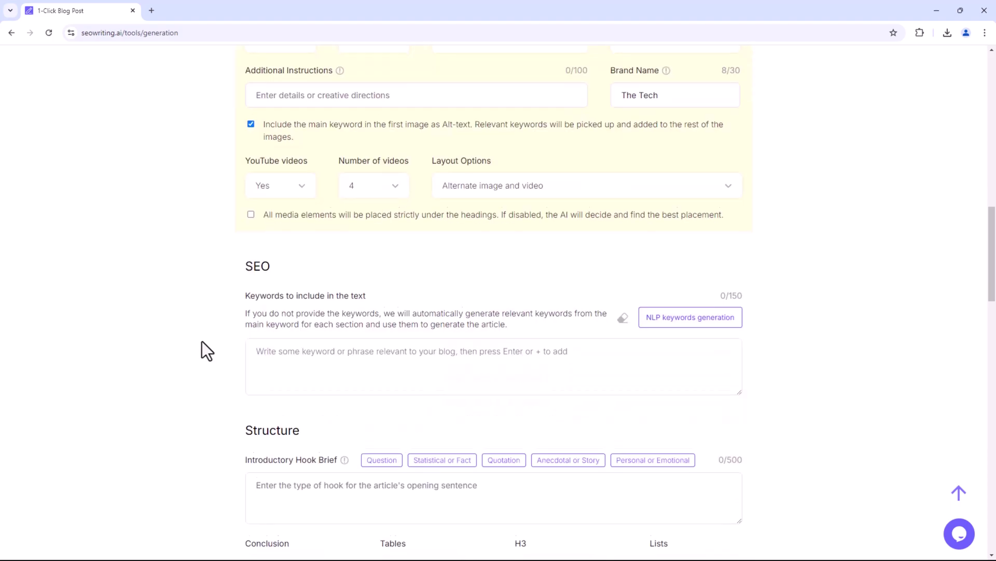
Generate ten NLP keywords, such as smartphone hacks and camera tricks, for Keywords to include.
scroll(201, 341, "down", 2)
scroll(201, 341, "up", 1)
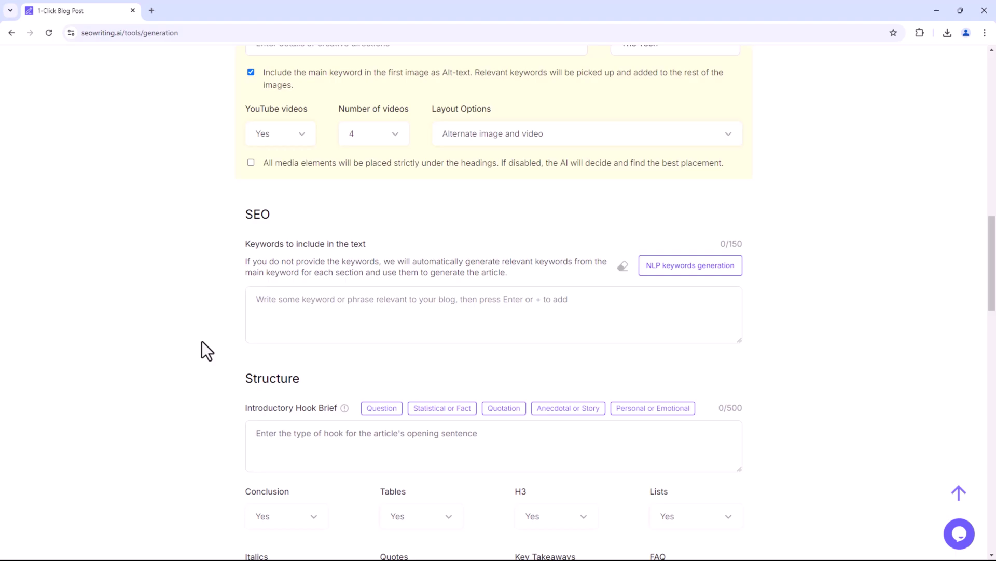
left_click(431, 307)
left_click(664, 273)
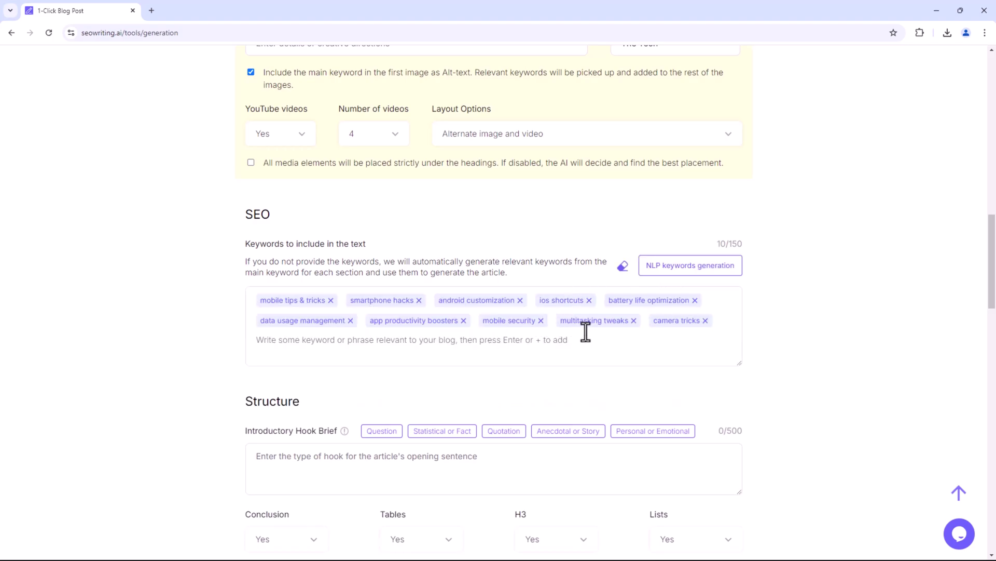
scroll(152, 343, "down", 5)
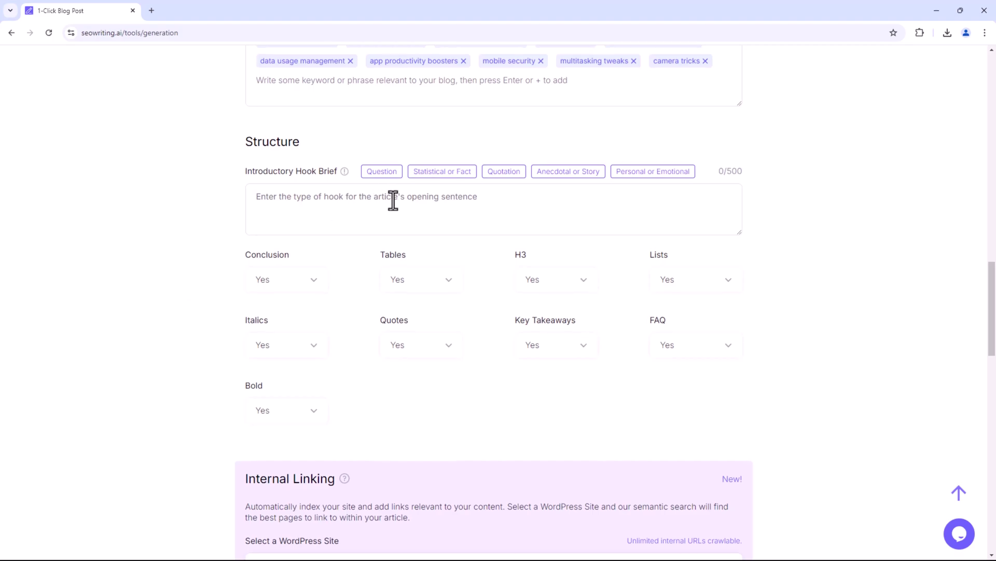
Fill the introductory hook brief with the Personal or Emotional hook.
left_click(393, 201)
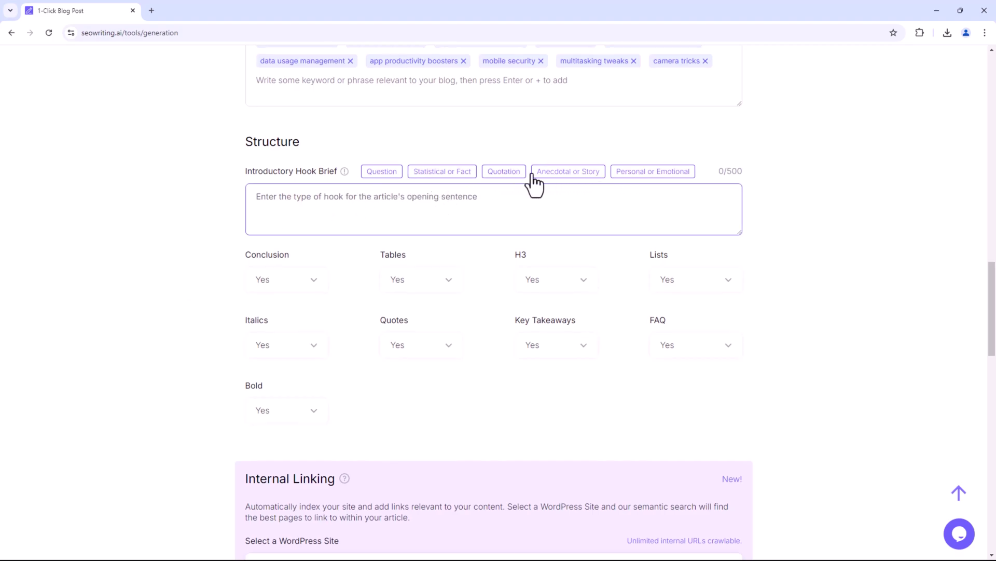
left_click(641, 173)
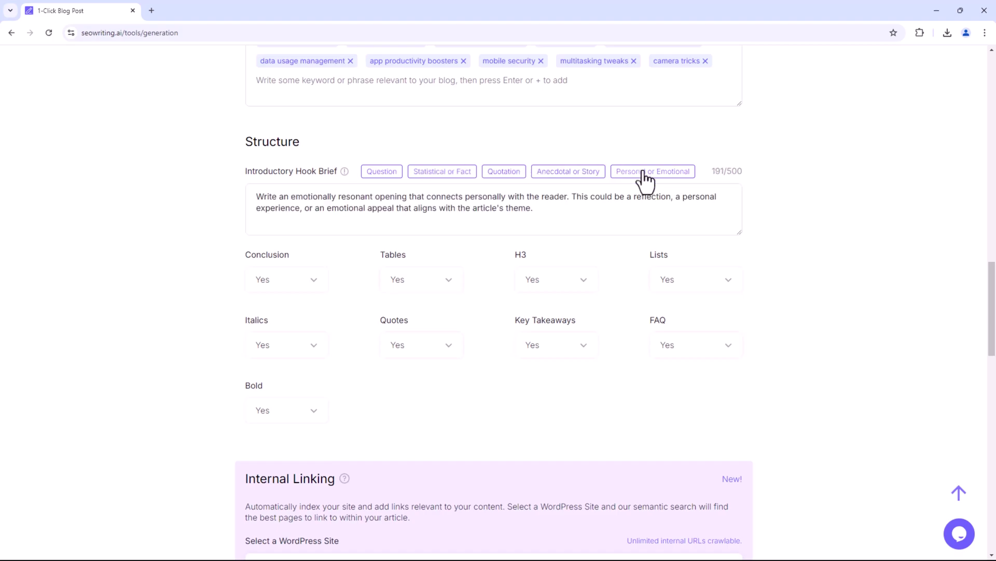
scroll(401, 205, "down", 1)
left_click_drag(252, 201, 277, 203)
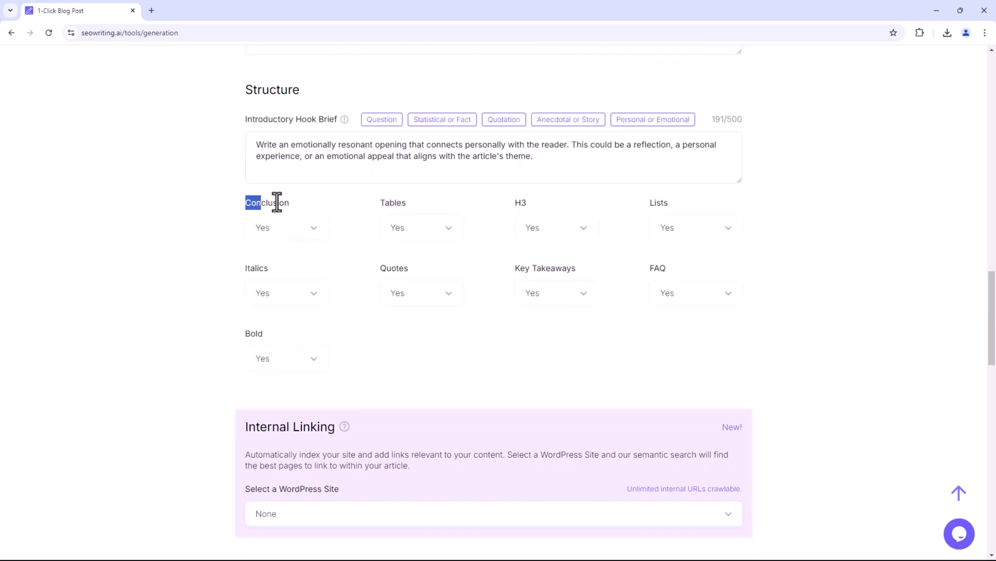
left_click_drag(385, 203, 399, 227)
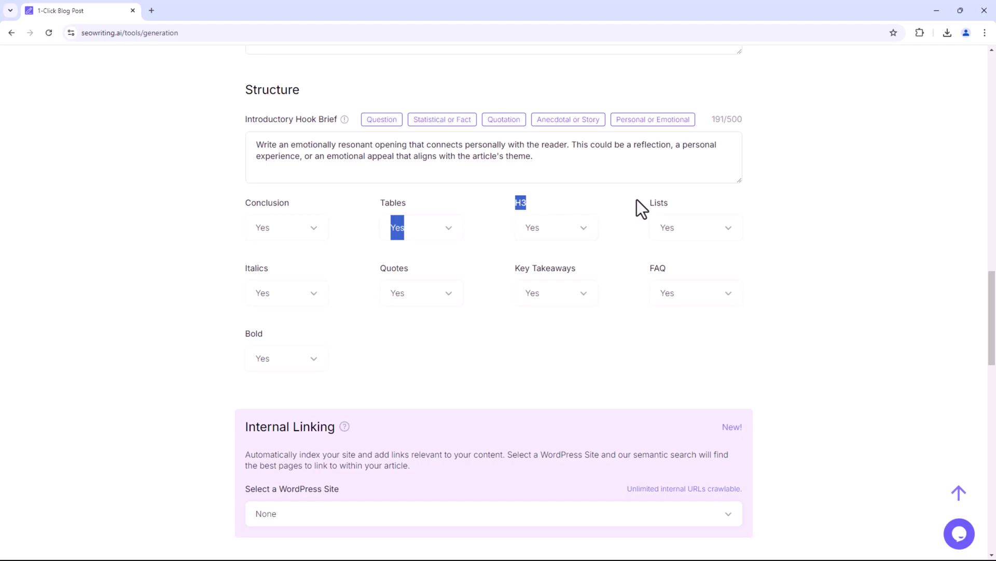
scroll(400, 309, "down", 1)
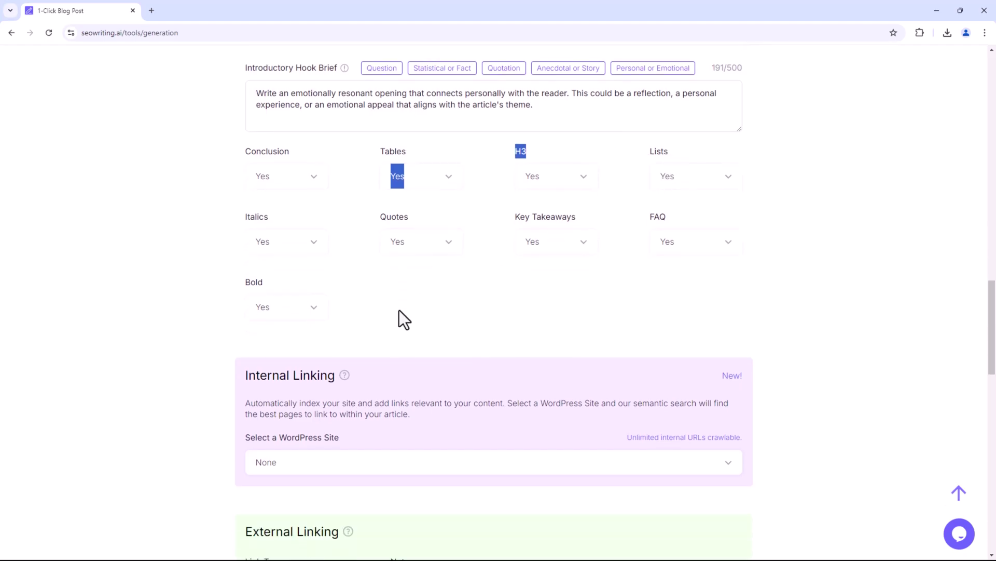
left_click(400, 307)
scroll(399, 304, "down", 3)
scroll(207, 312, "down", 1)
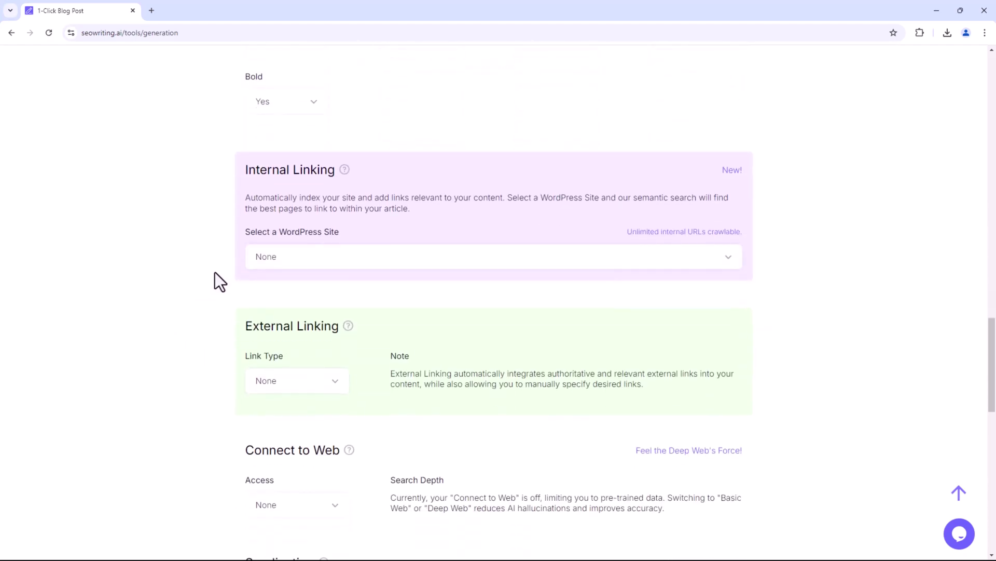
Read the WordPress site connection guide from internal linking, then close it.
left_click(351, 255)
left_click(306, 318)
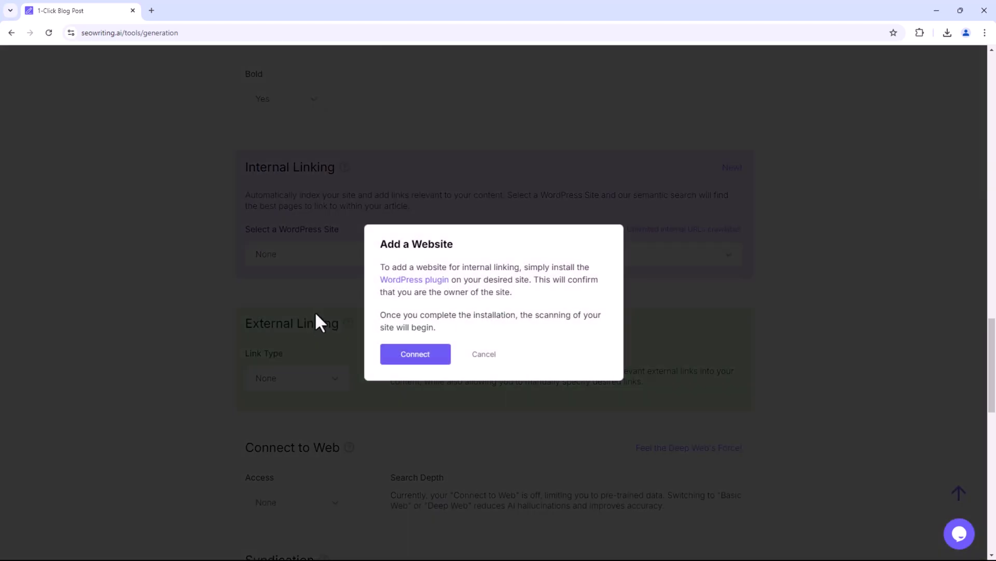
left_click(418, 361)
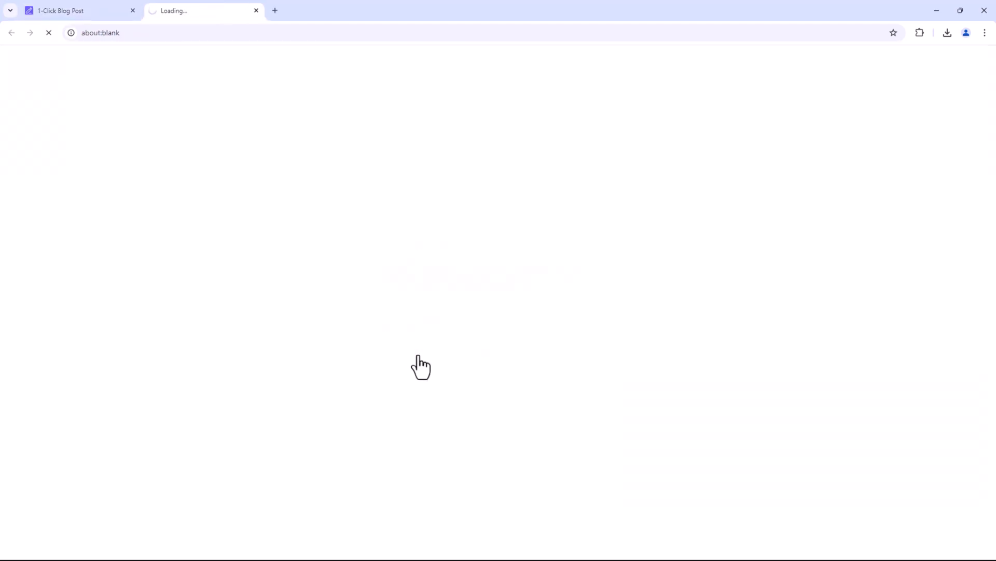
scroll(684, 294, "down", 5)
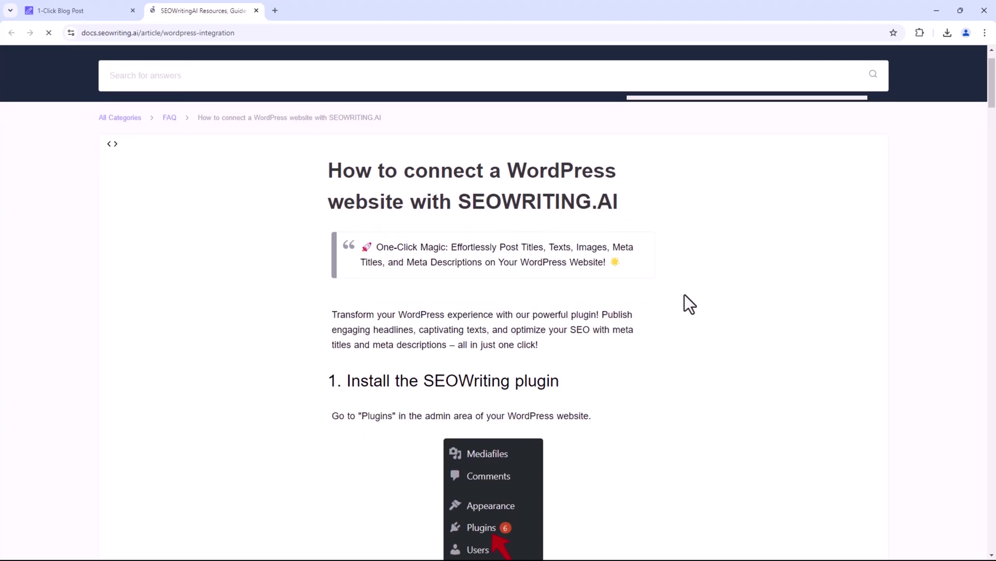
scroll(684, 294, "down", 20)
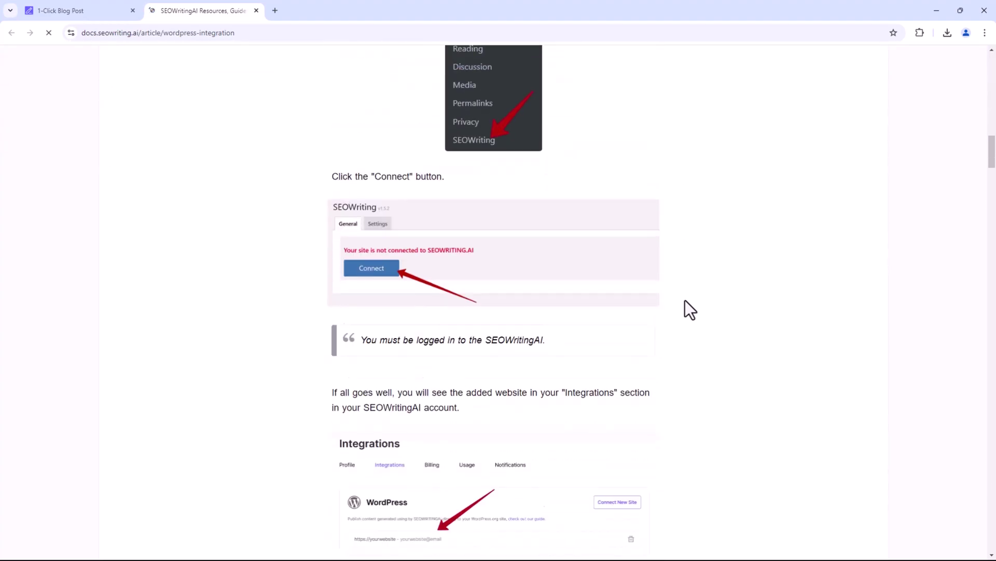
scroll(685, 305, "down", 15)
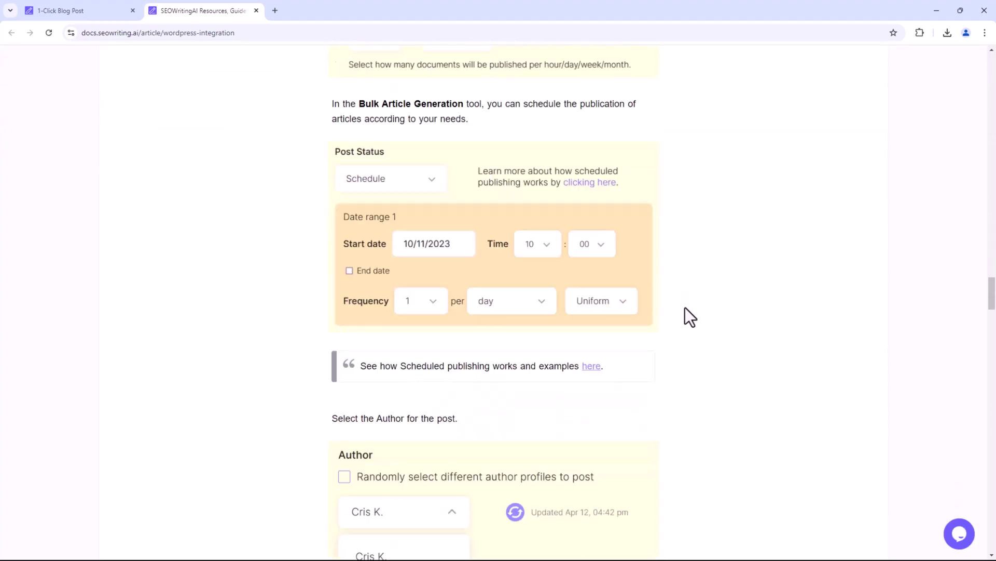
key("ctrl+w")
Set external linking to Automatic with 3-4 links placed evenly throughout.
left_click(311, 384)
scroll(311, 381, "down", 2)
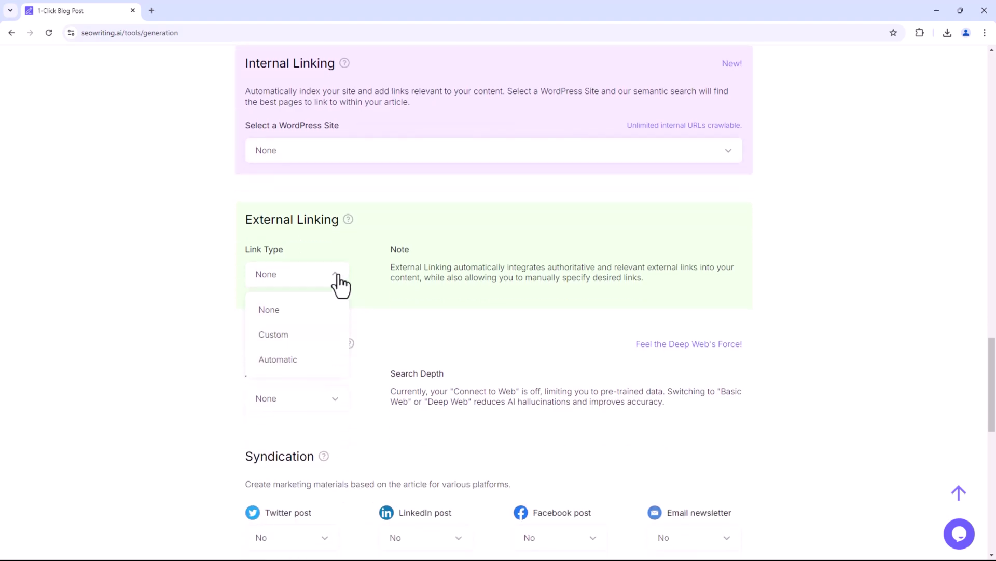
left_click(278, 338)
left_click(322, 343)
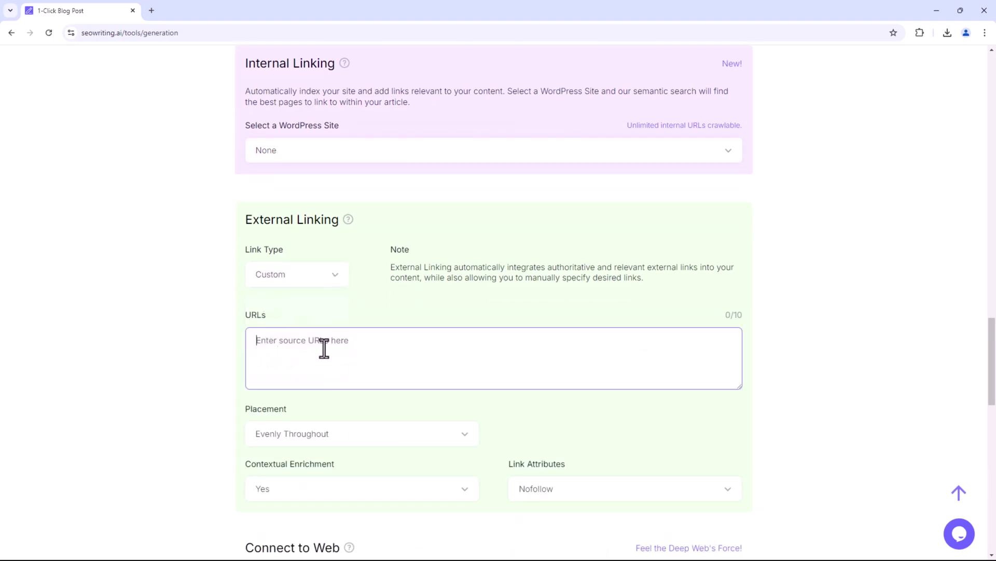
left_click(335, 283)
left_click(304, 361)
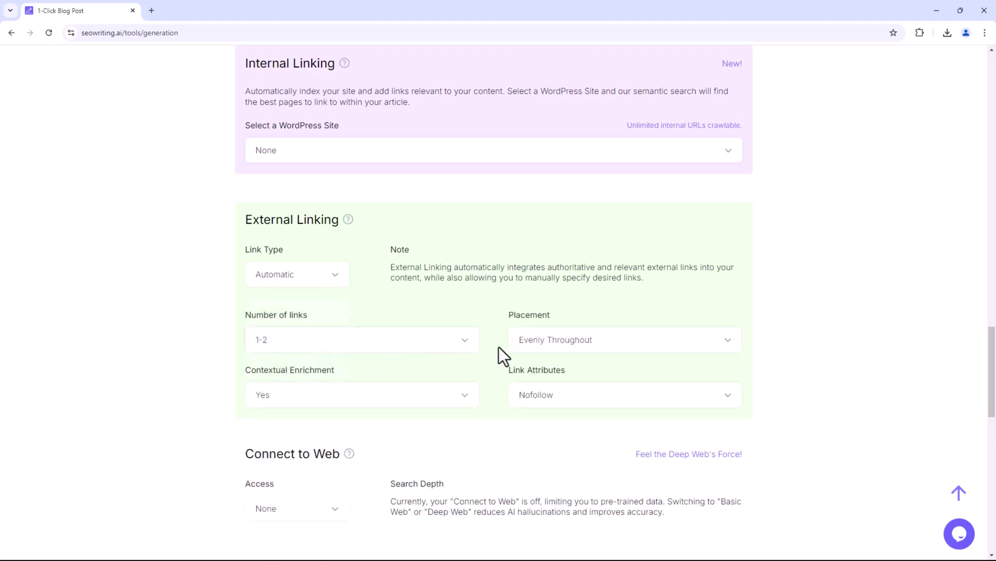
scroll(506, 346, "down", 1)
left_click(347, 289)
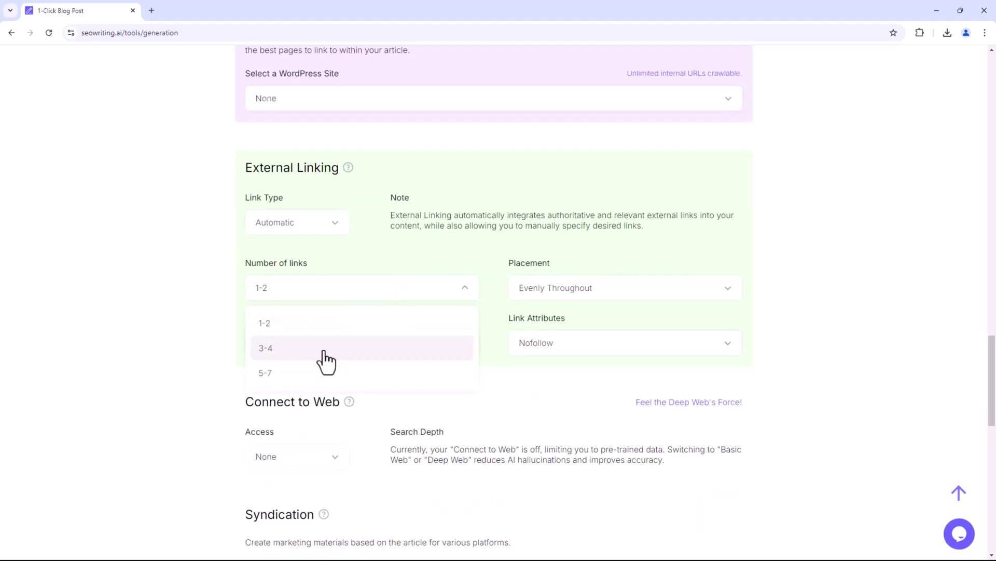
left_click(320, 347)
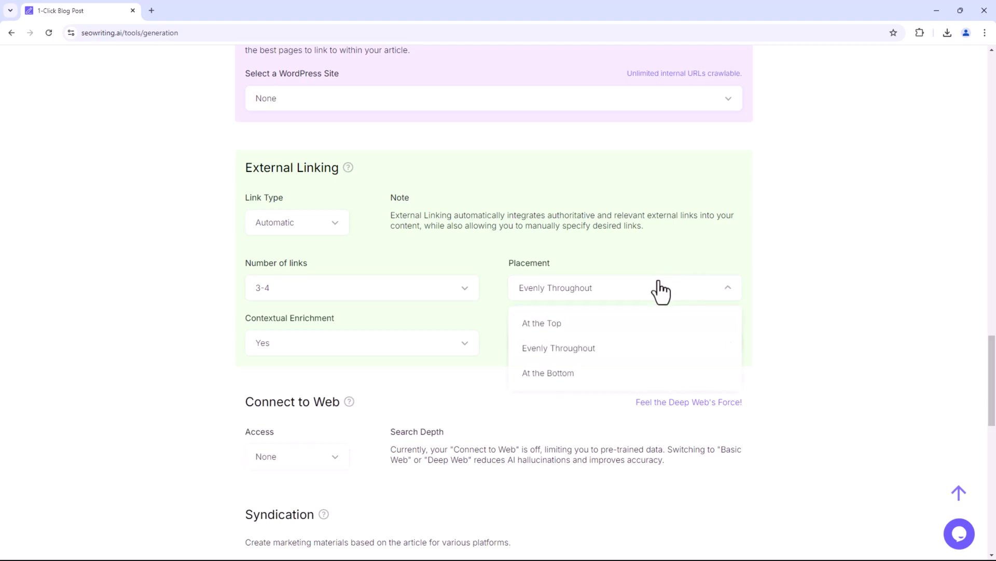
left_click(575, 349)
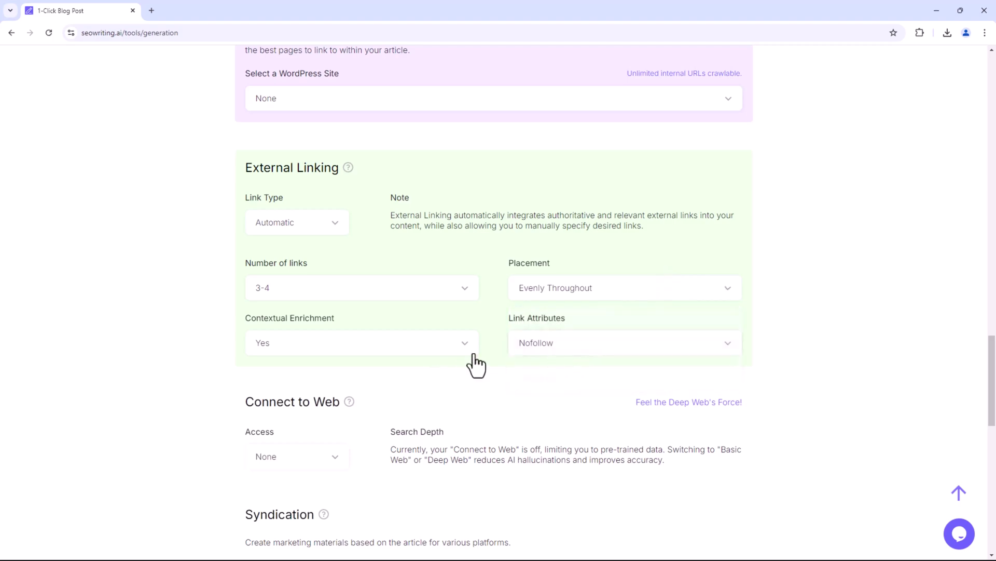
scroll(472, 369, "down", 5)
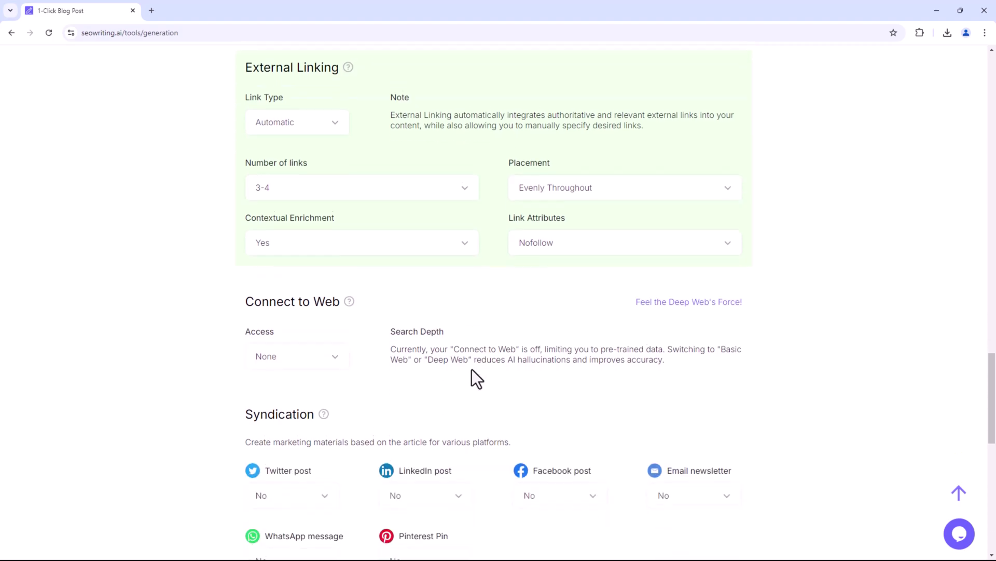
Set web access to Basic Web and source links to URL - Link Name.
left_click(339, 204)
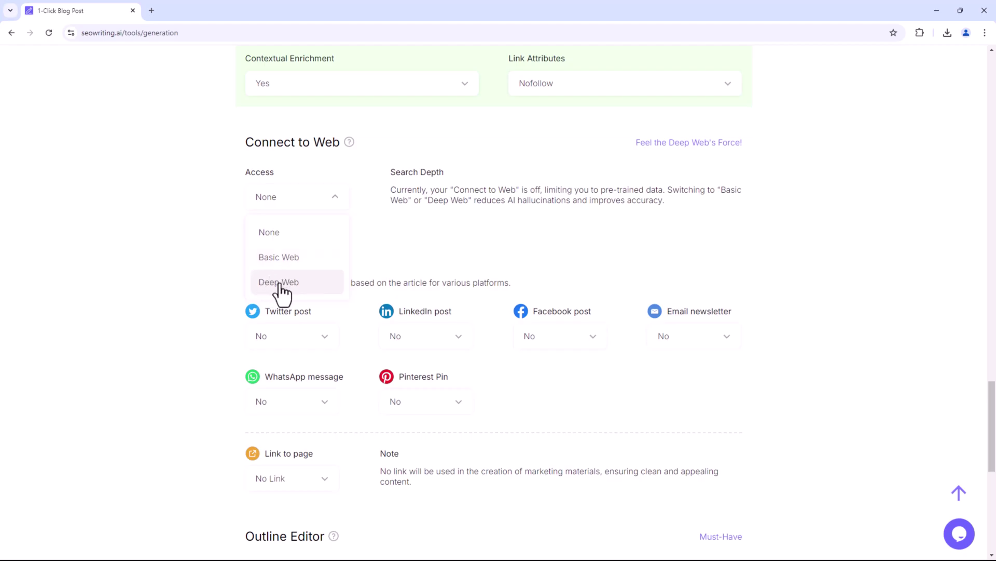
left_click(293, 260)
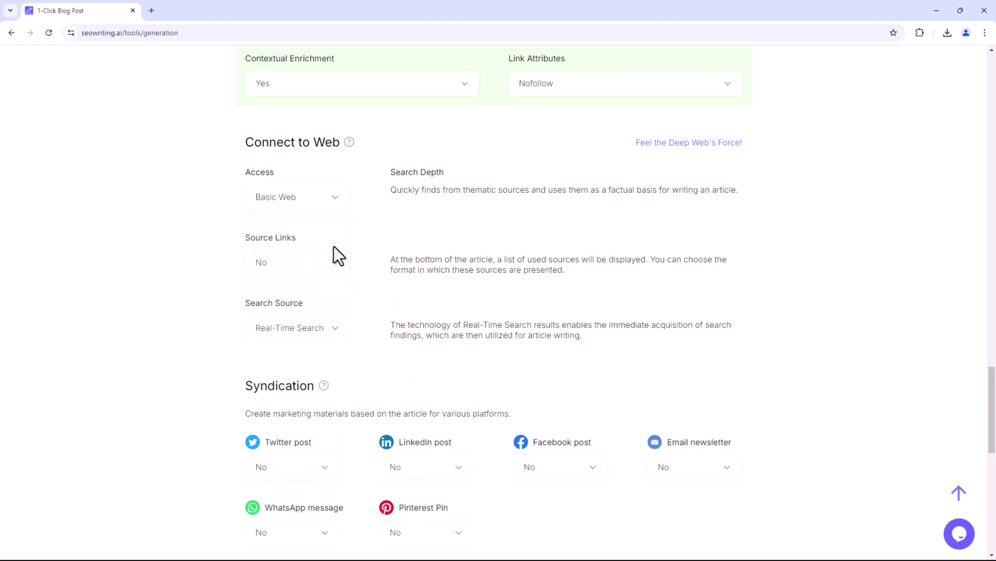
scroll(356, 242, "down", 2)
left_click(342, 161)
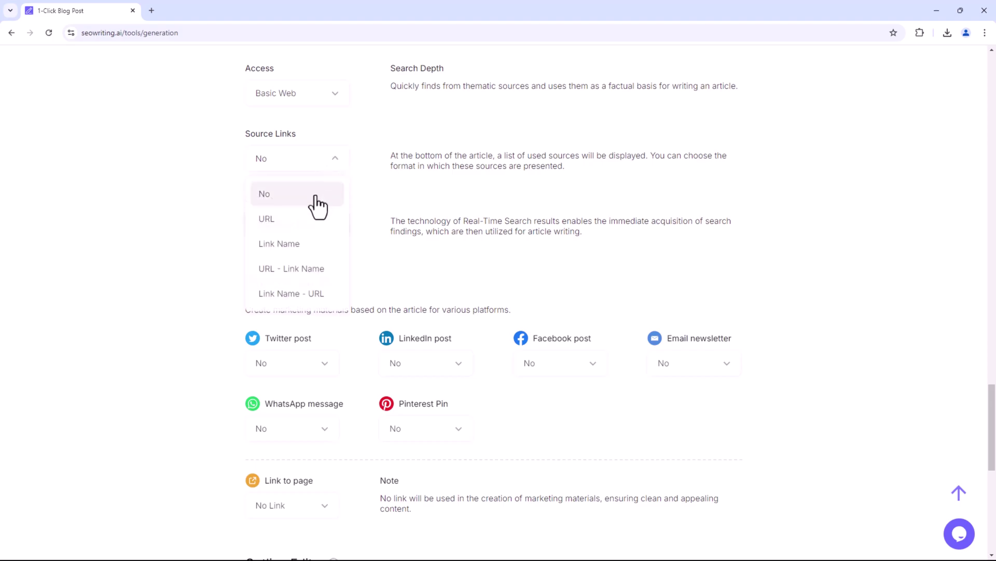
left_click(306, 269)
Compare the Real-Time Search and Real-Time News search source options and their descriptions.
left_click(328, 228)
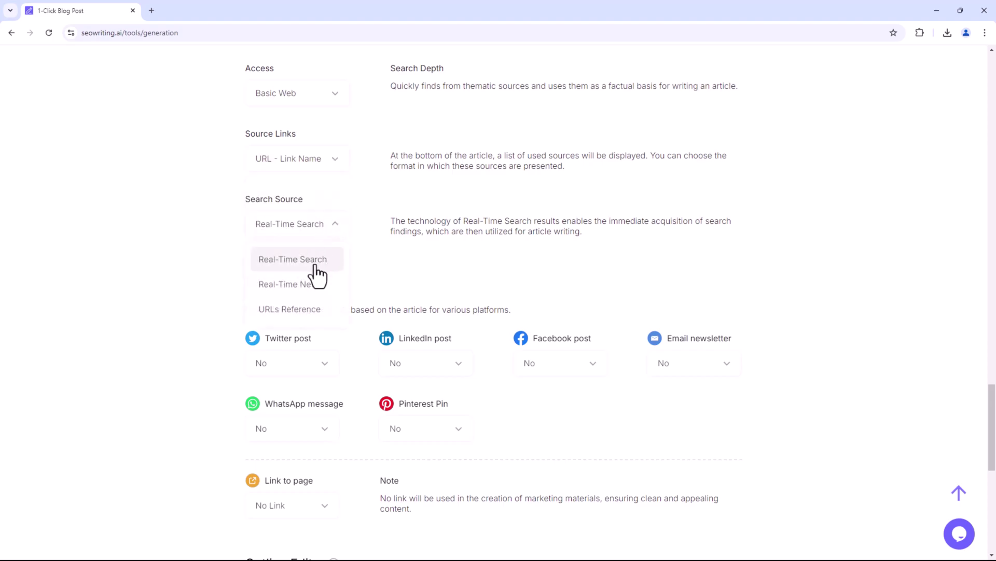
left_click(318, 271)
left_click_drag(401, 221, 576, 220)
left_click(587, 234)
left_click(332, 228)
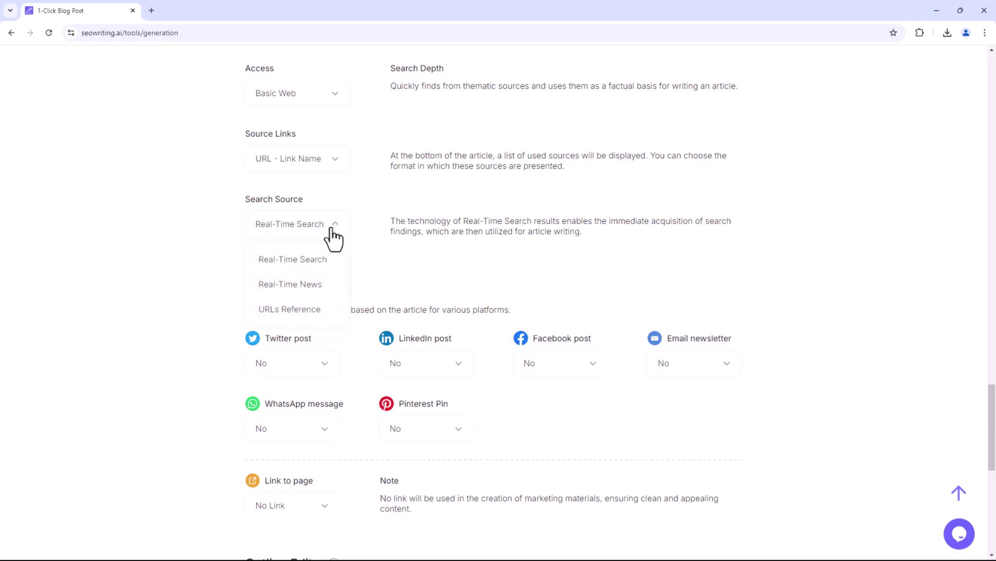
left_click(317, 286)
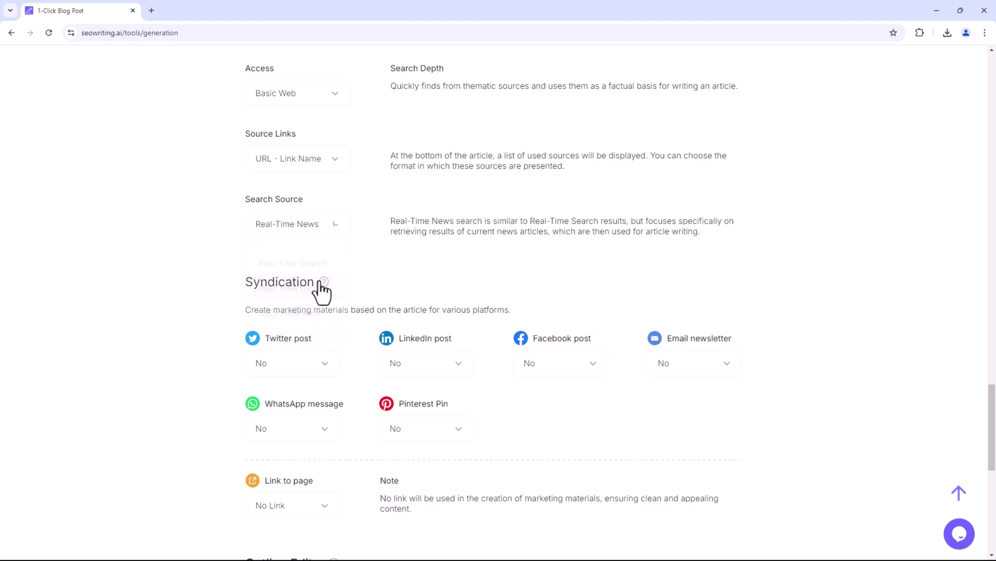
left_click_drag(408, 221, 672, 221)
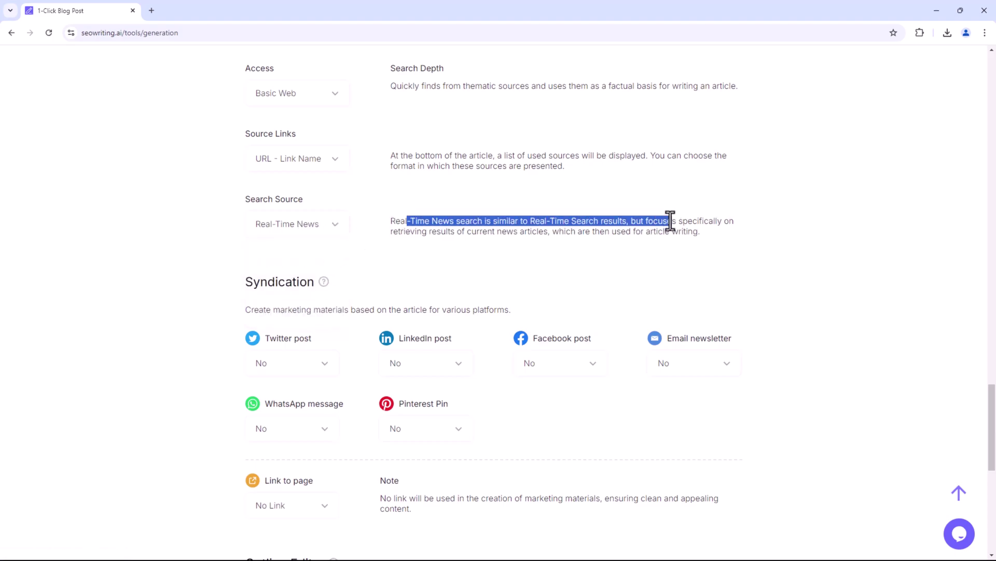
Switch the search source to URLs Reference and focus the empty source URLs box.
left_click(332, 229)
left_click(313, 311)
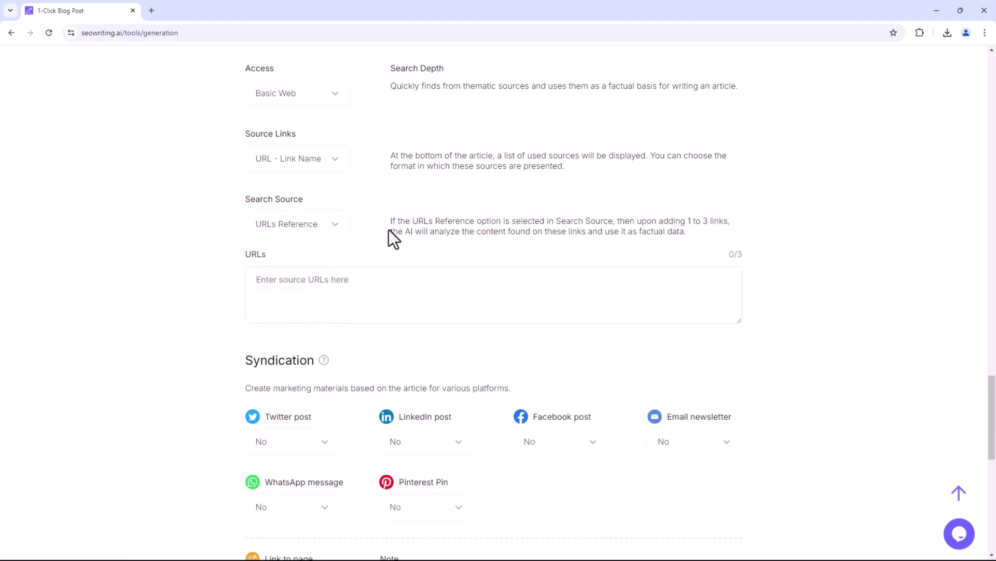
left_click_drag(388, 231, 527, 221)
left_click(593, 244)
left_click(446, 301)
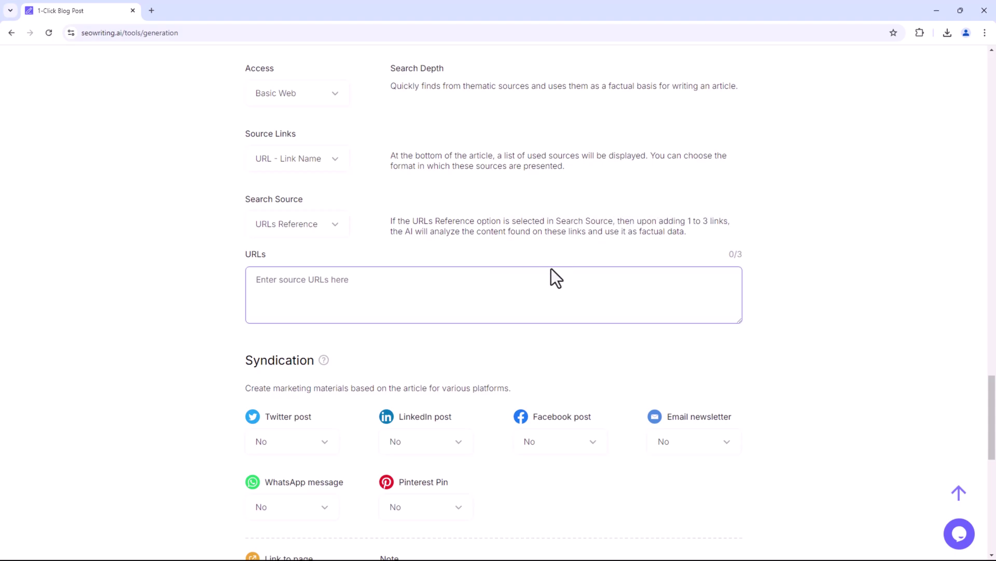
scroll(553, 264, "down", 1)
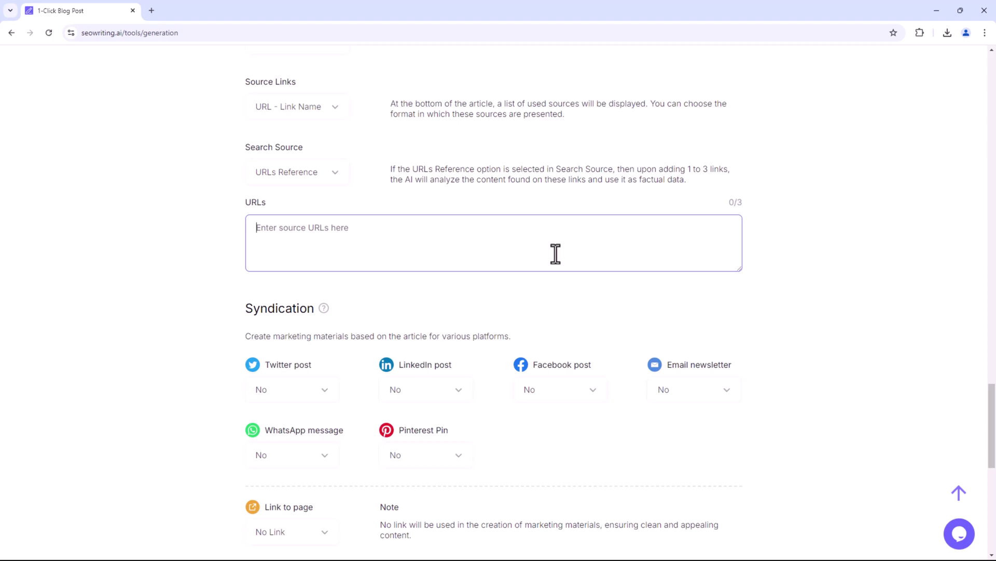
scroll(555, 253, "down", 3)
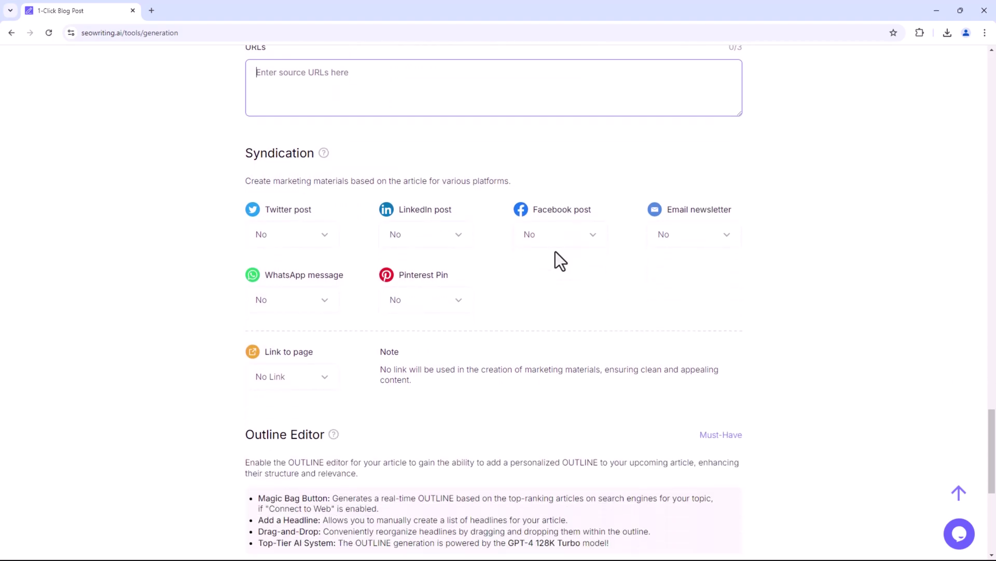
Set syndication's Link to page to Custom Link after trying Placeholder and WordPress Link.
left_click_drag(246, 180, 401, 182)
left_click(276, 174)
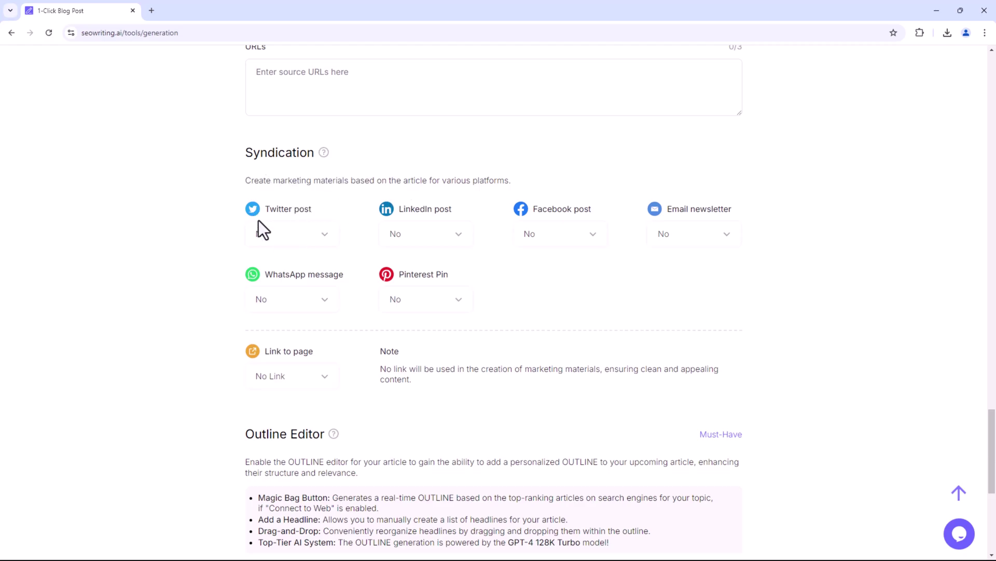
left_click_drag(228, 216, 593, 294)
left_click(593, 294)
scroll(282, 255, "down", 3)
left_click(325, 222)
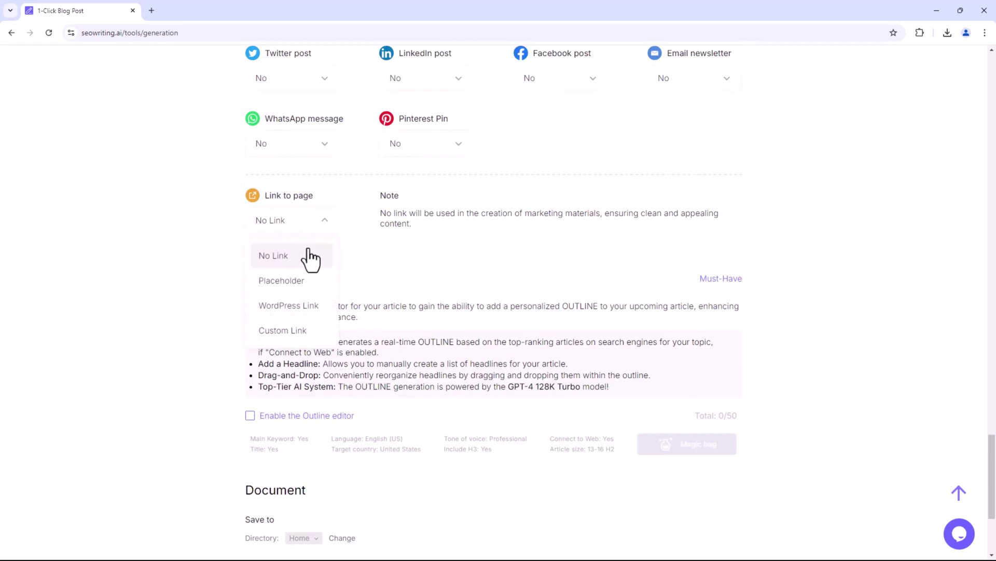
left_click(295, 287)
left_click(301, 221)
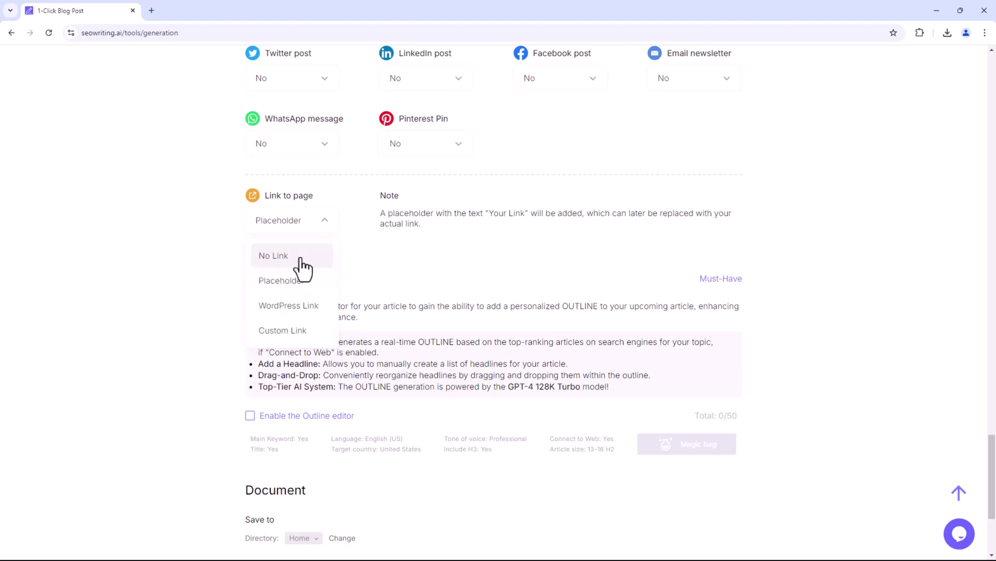
left_click(294, 309)
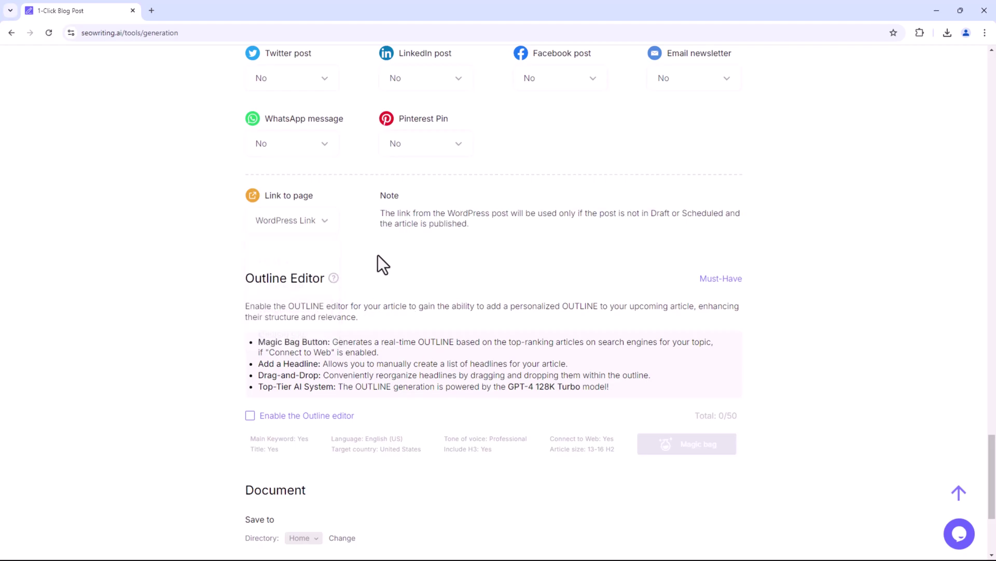
left_click(292, 332)
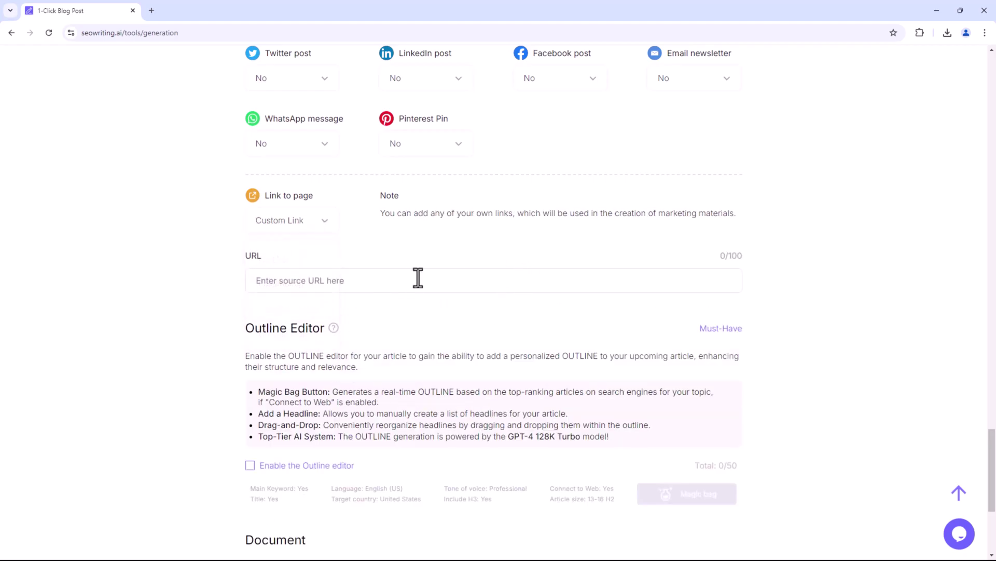
scroll(419, 278, "down", 4)
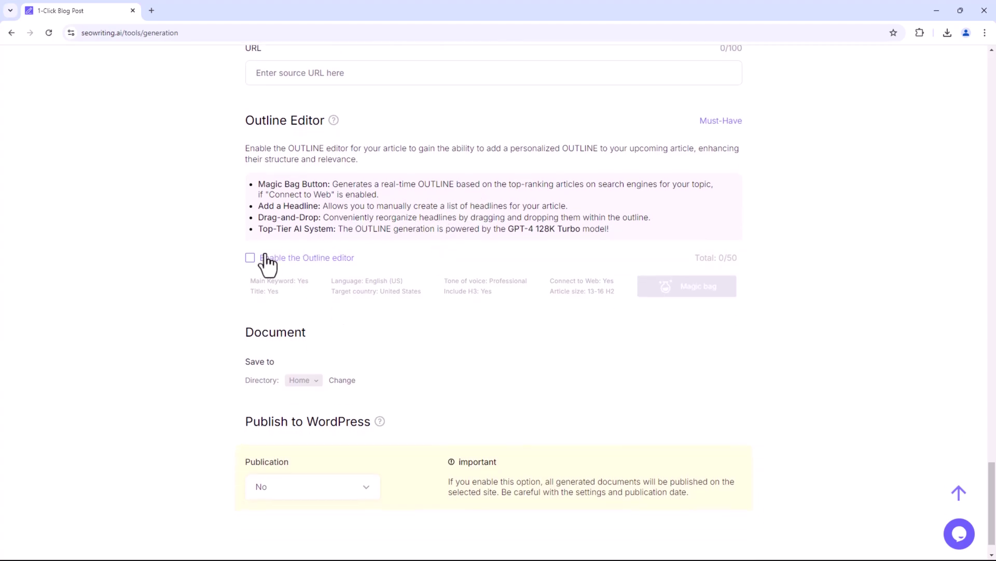
Enable the outline editor, add H2 and H3 rows, and paste in the eight Android headings.
left_click(250, 259)
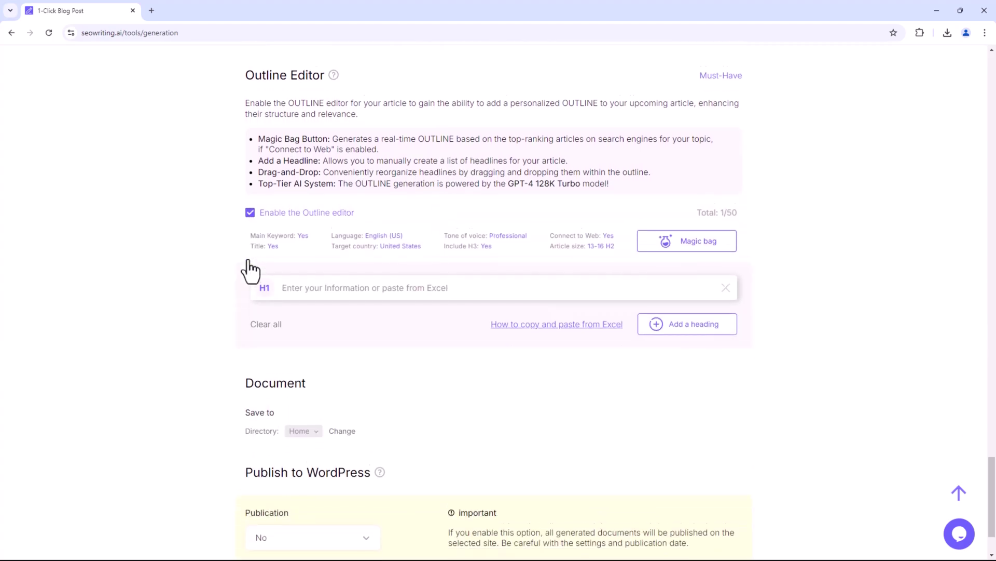
scroll(401, 305, "down", 1)
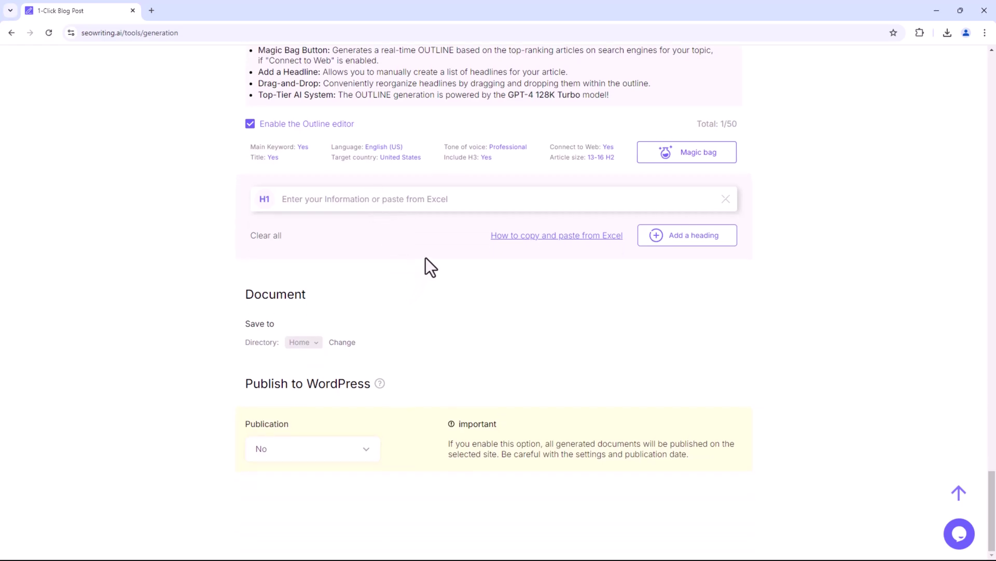
left_click(688, 235)
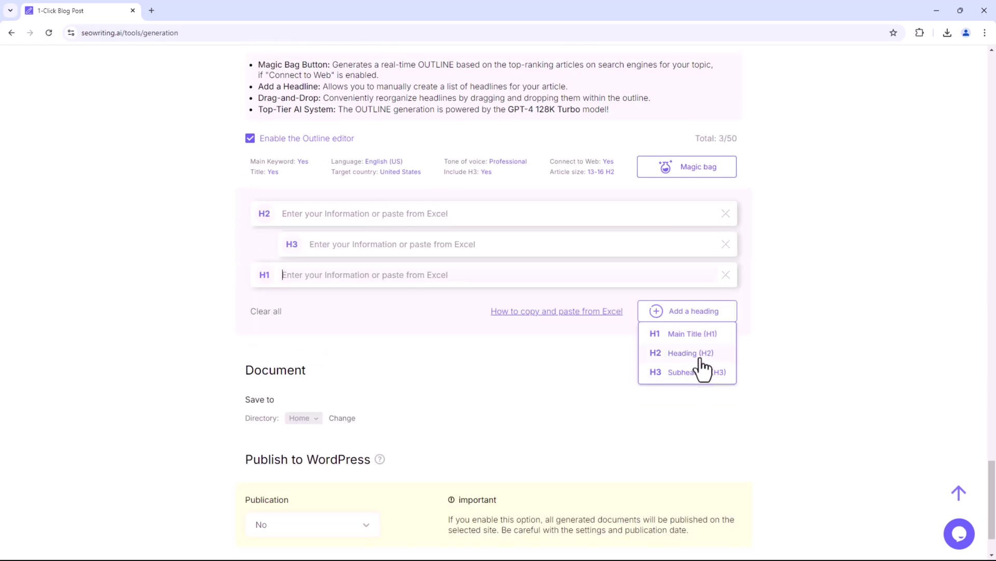
left_click(700, 350)
left_click(701, 403)
right_click(378, 211)
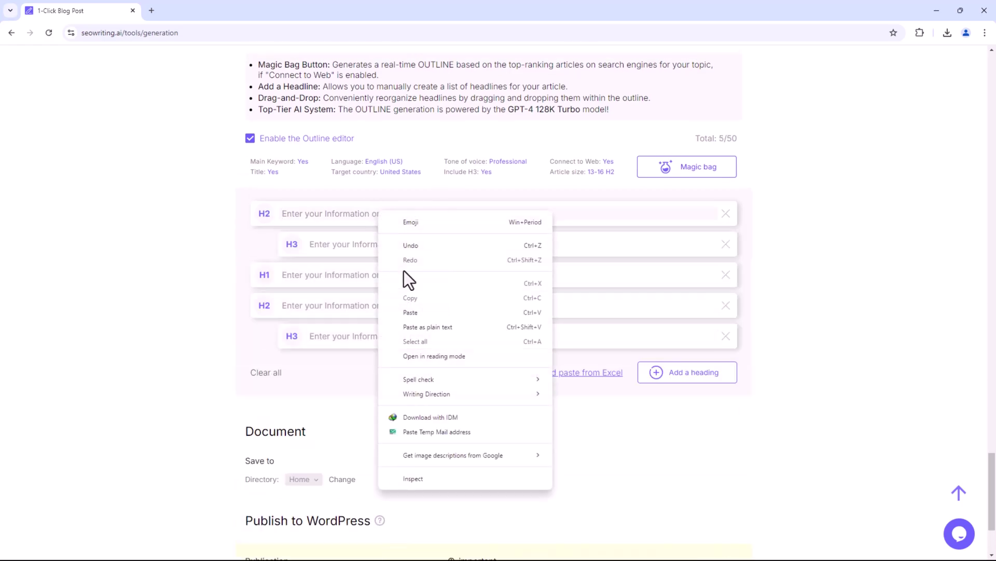
left_click(407, 313)
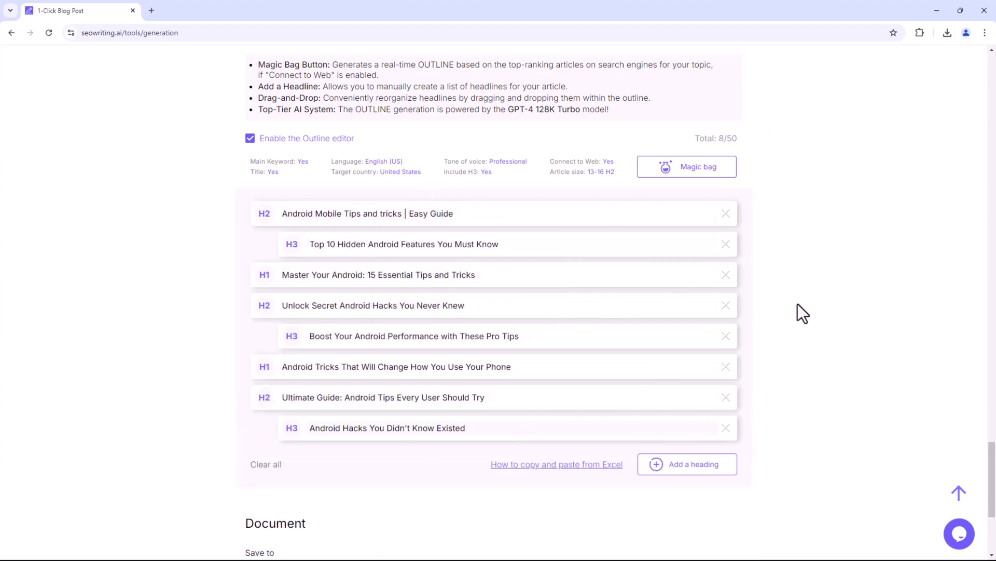
scroll(798, 302, "up", 20)
scroll(798, 302, "up", 15)
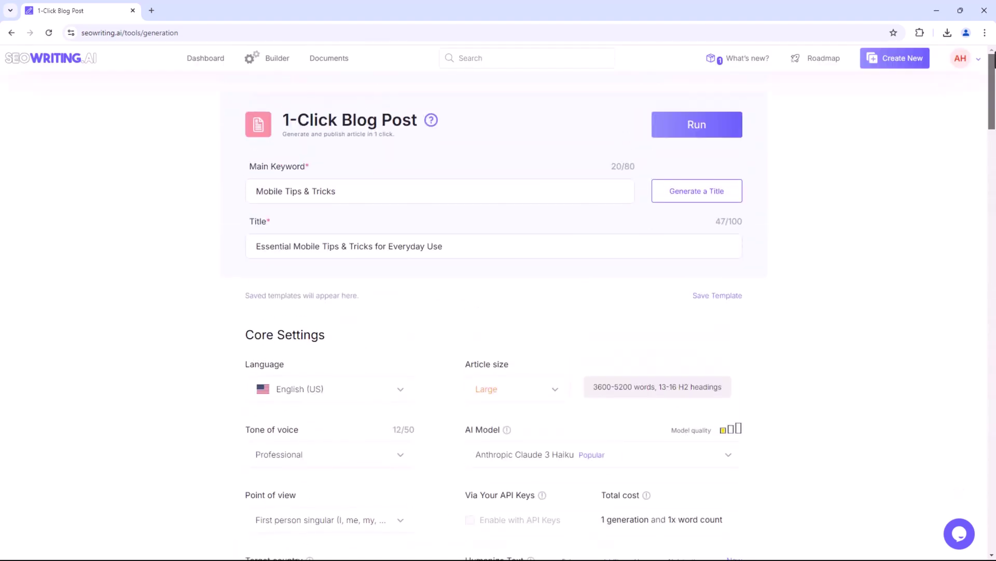
Run generation, then open and scroll through the 1246-word 'Master Your Android: 15 Essential Tips and Tricks' article.
left_click(693, 132)
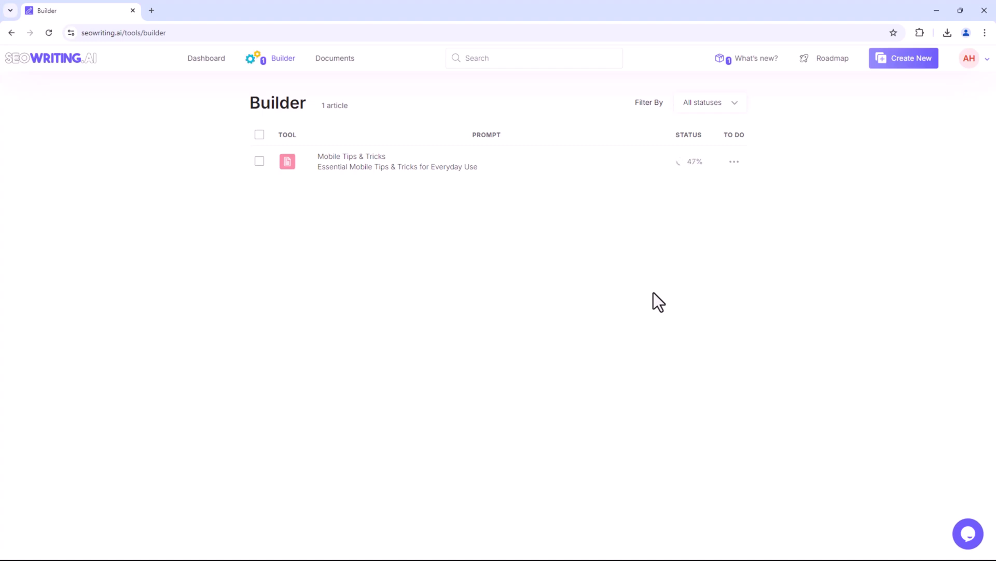
left_click(371, 165)
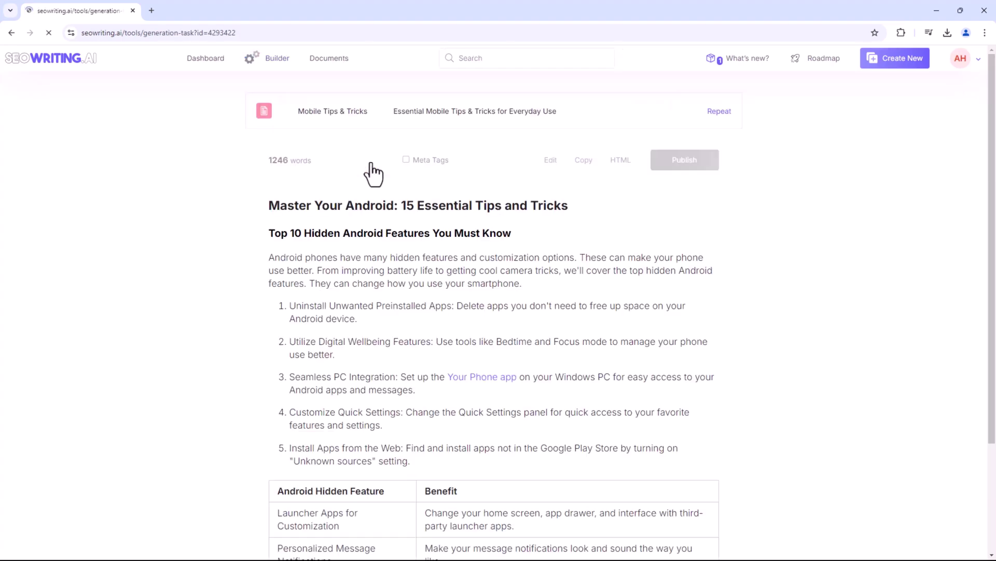
scroll(955, 124, "down", 4)
left_click_drag(995, 127, 995, 531)
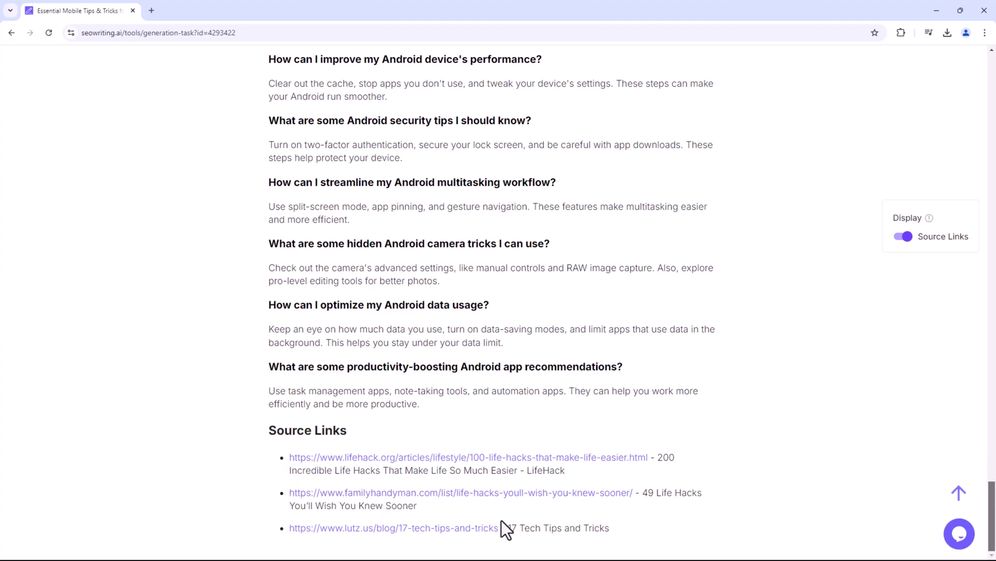
left_click_drag(995, 508, 995, 342)
left_click_drag(995, 312, 995, 83)
scroll(957, 82, "up", 1)
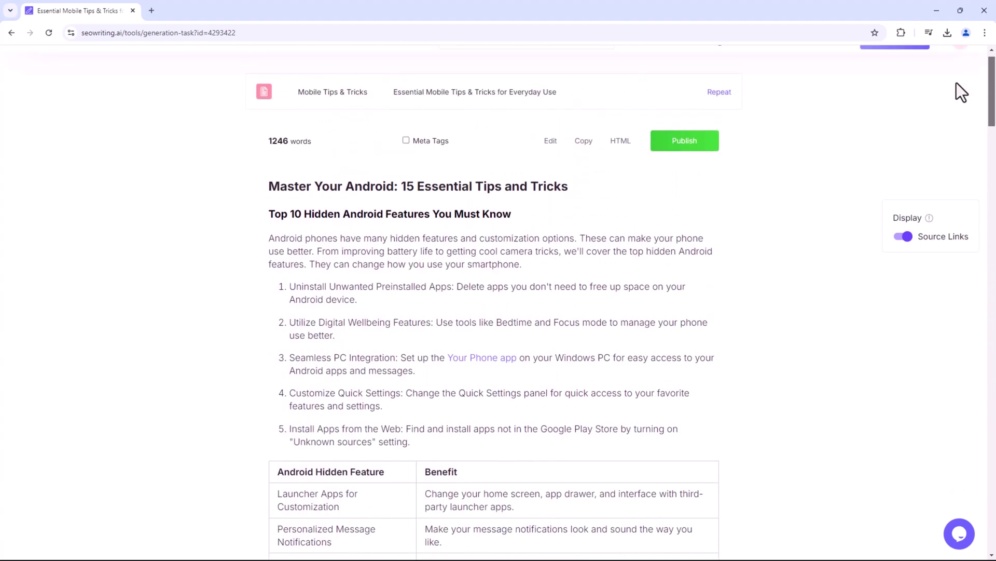
Rename the article table headers to 'Android Hidden Feature new' and 'The tech'.
left_click(548, 162)
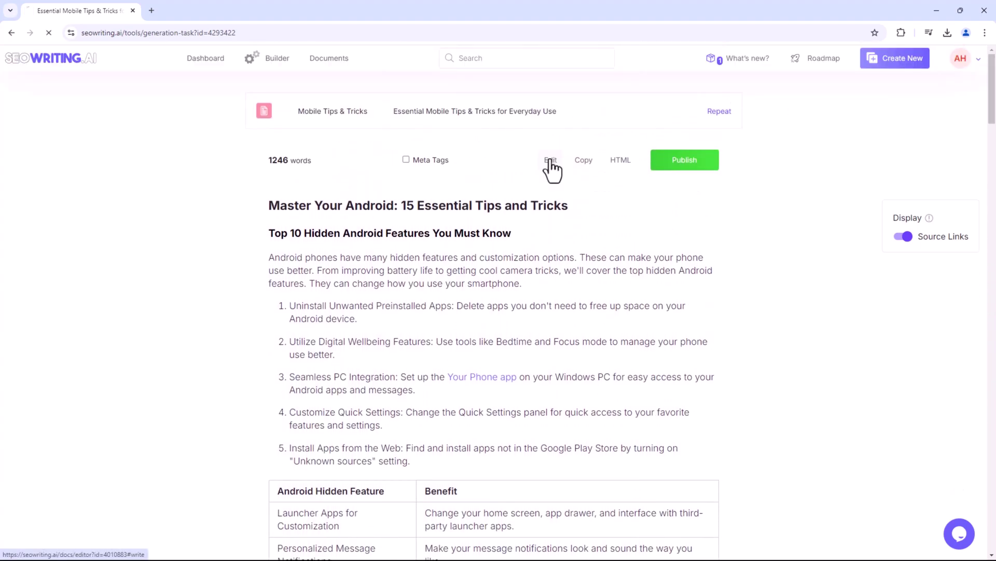
scroll(582, 234, "down", 1)
double_click(560, 284)
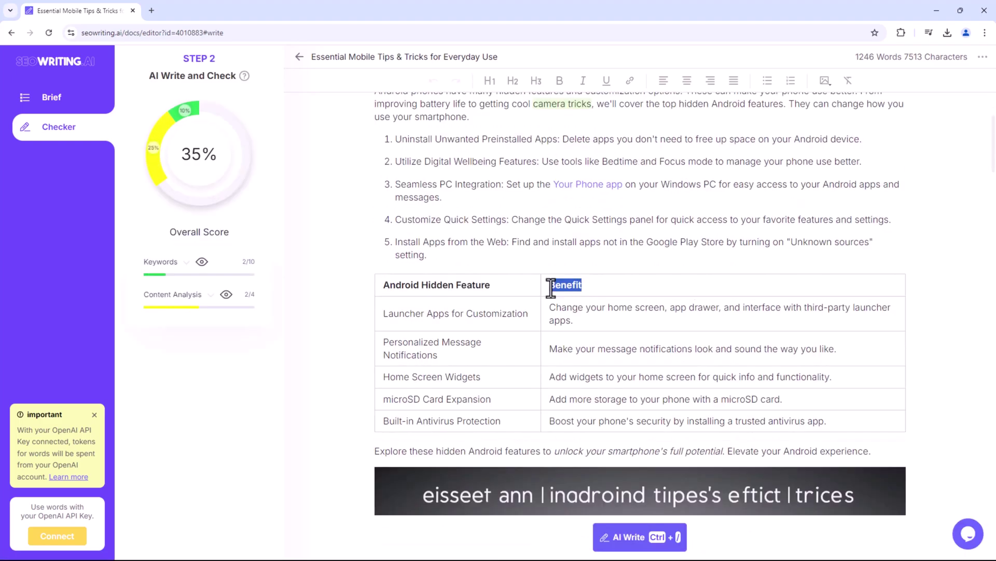
type("The tech")
left_click(525, 287)
type("new")
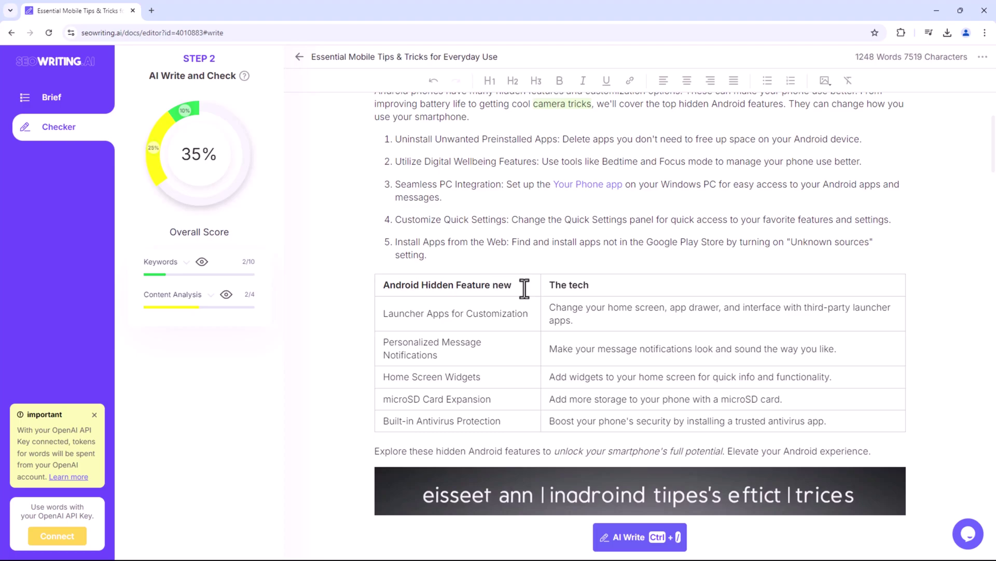
scroll(525, 287, "down", 7)
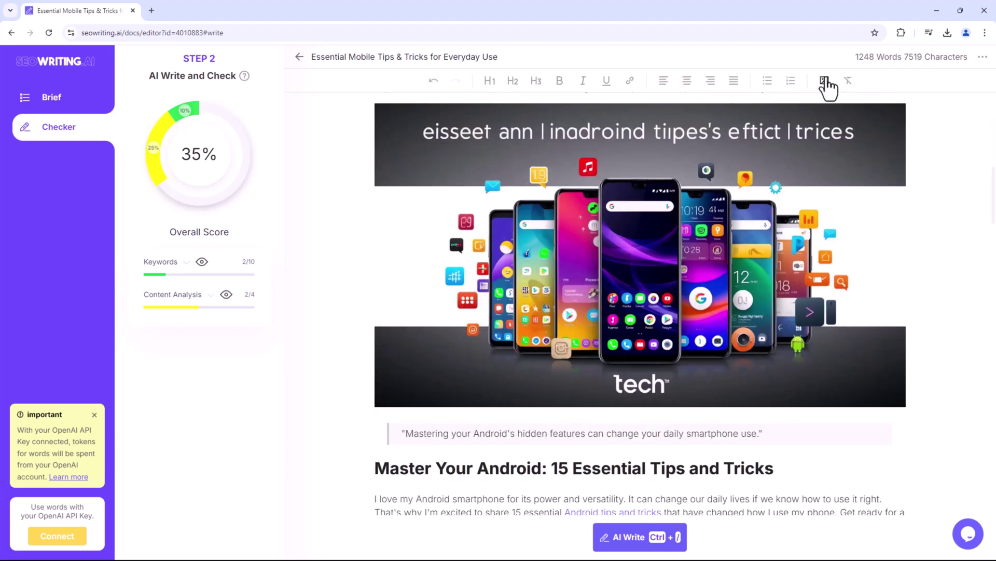
left_click(825, 81)
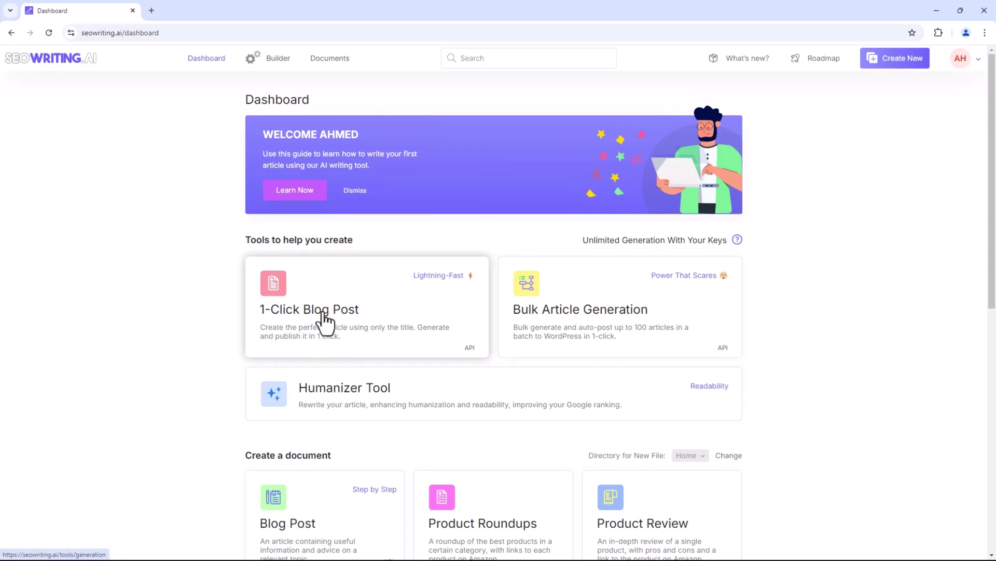
Open the Bulk Article Generation card from the Dashboard.
left_click(616, 316)
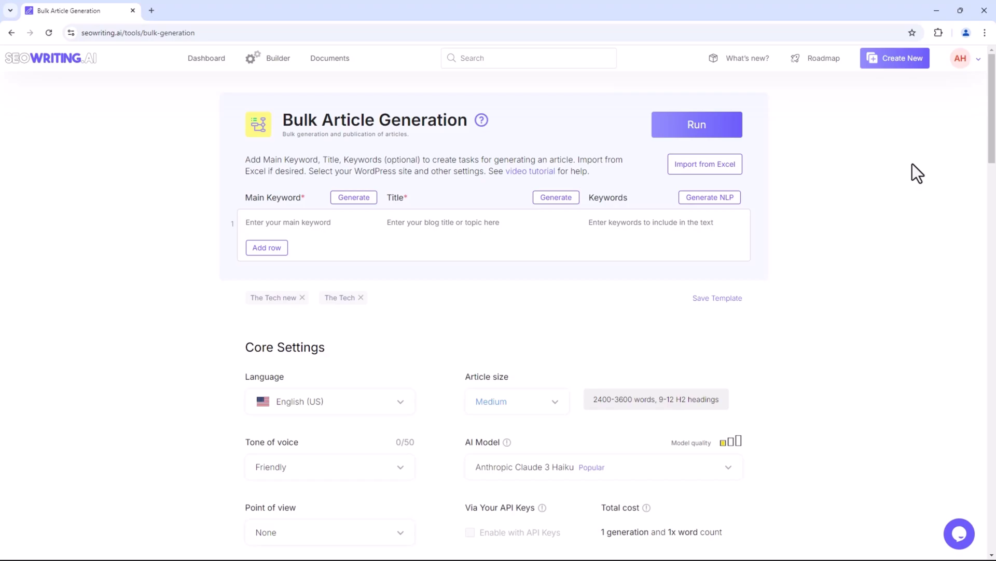
Review the Main Keyword, Title and Keywords columns, adding then deleting a test row.
scroll(921, 179, "down", 1)
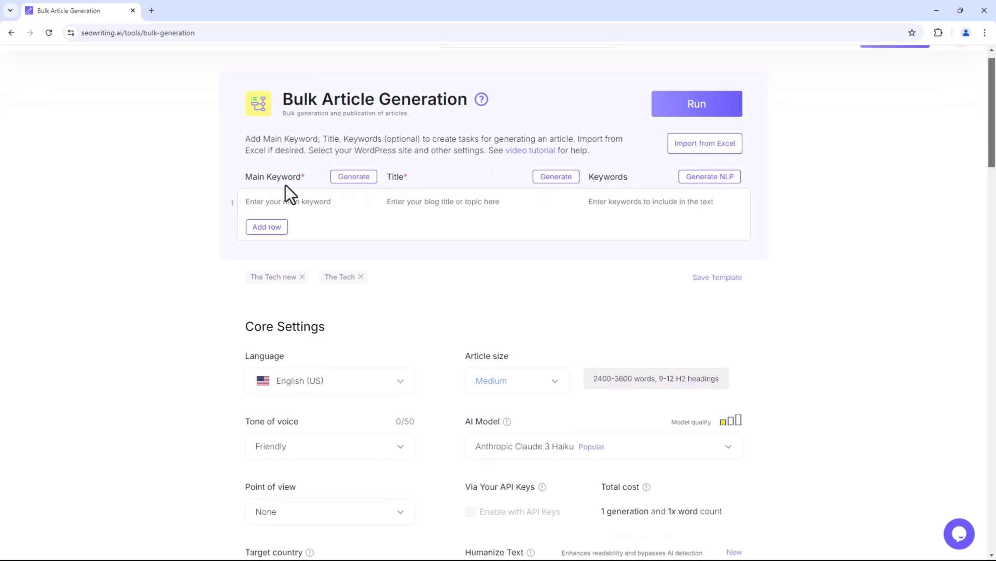
left_click_drag(246, 176, 307, 175)
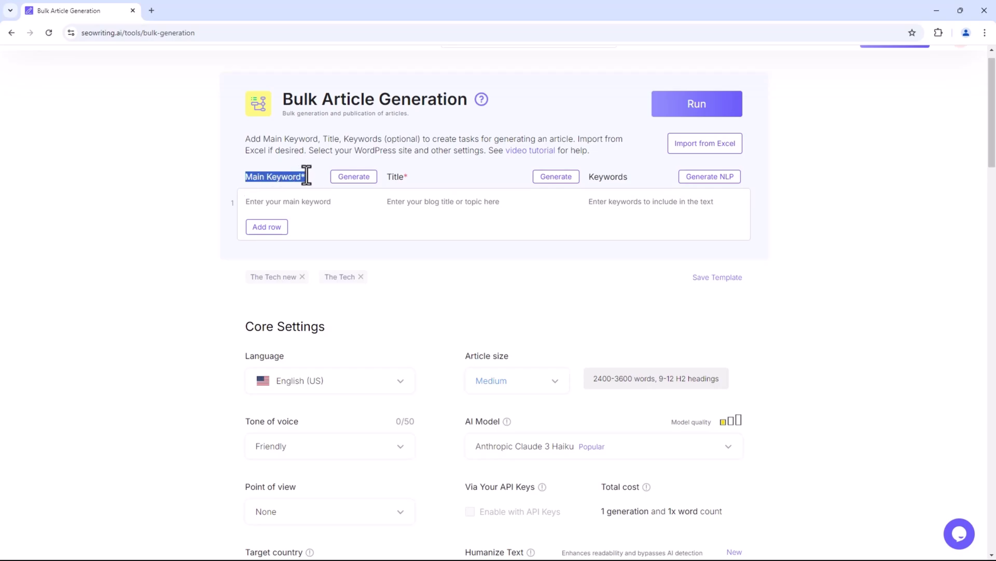
left_click_drag(388, 176, 408, 177)
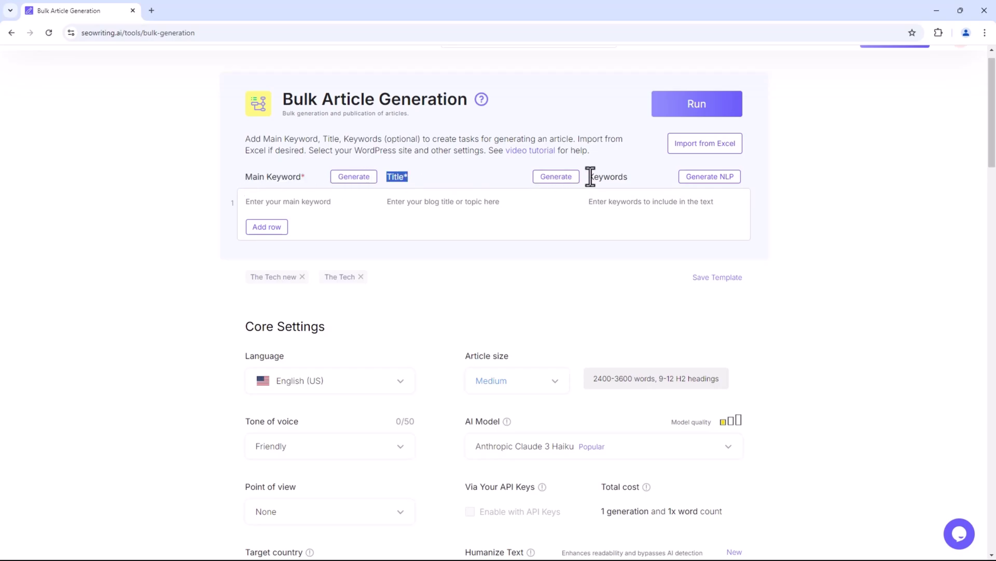
left_click_drag(591, 177, 641, 176)
left_click(646, 201)
left_click(258, 228)
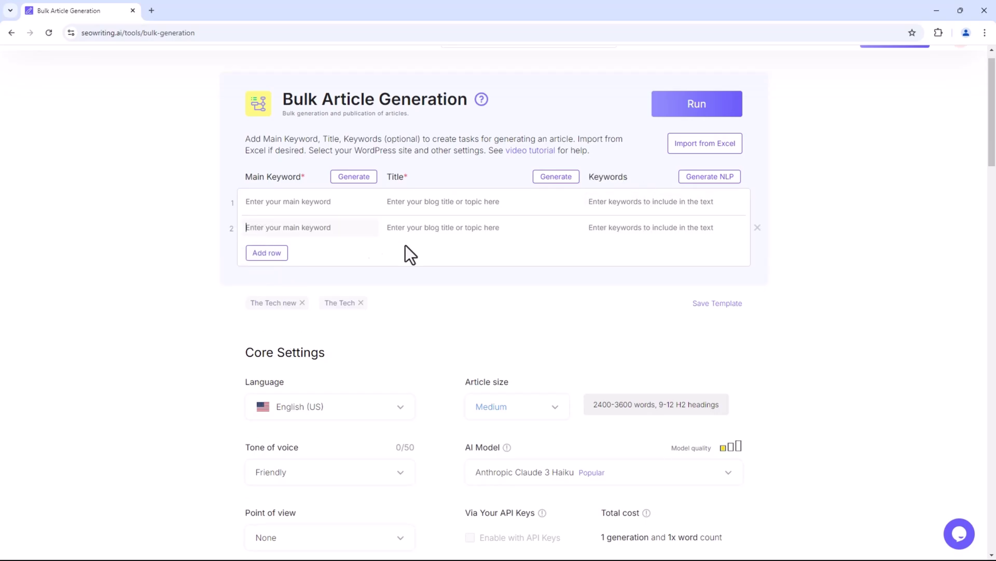
left_click(757, 227)
Import the 23 WhatsApp rows from Sheet - Copy.xlsx into the table.
left_click(703, 150)
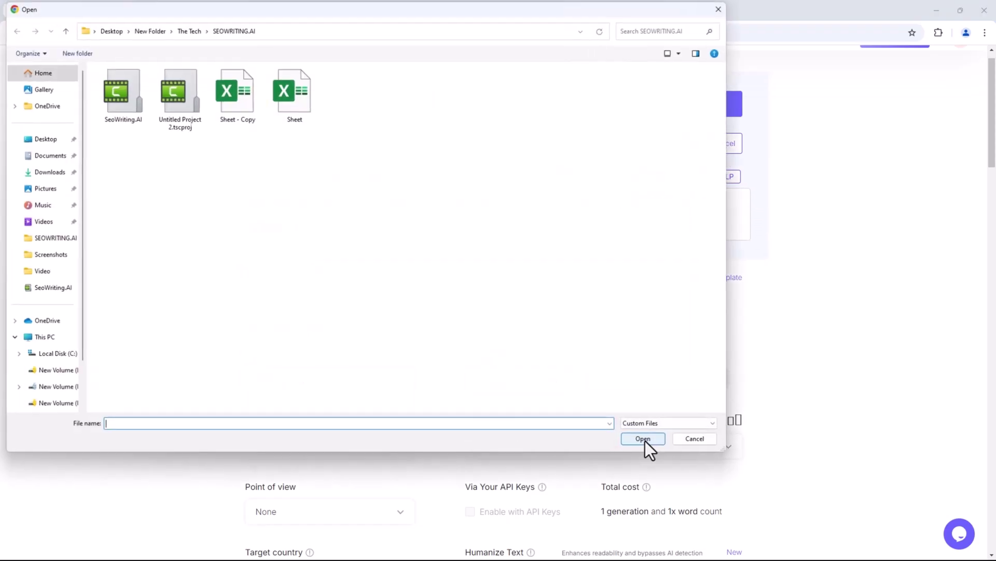
left_click(236, 95)
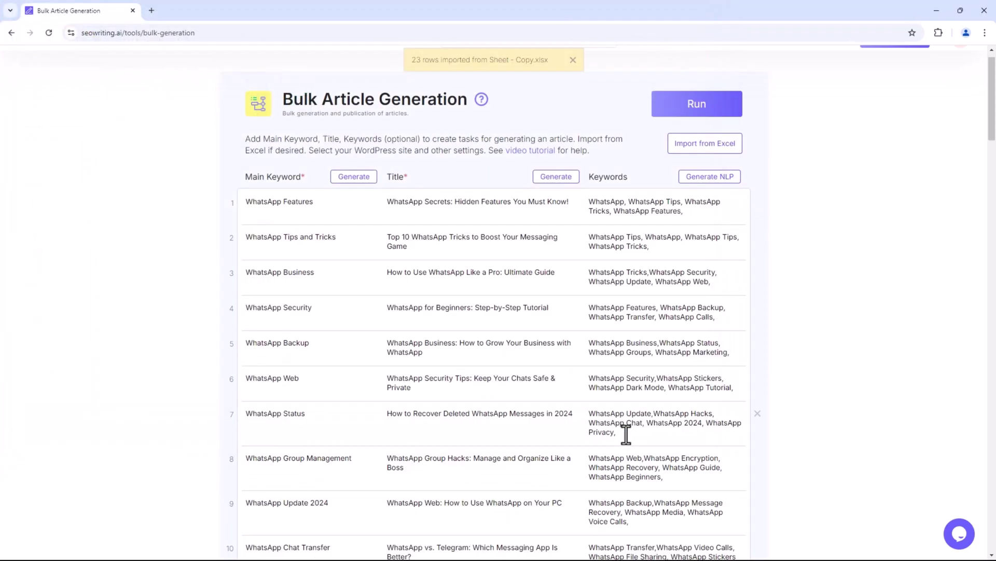
left_click(645, 440)
scroll(406, 286, "down", 6)
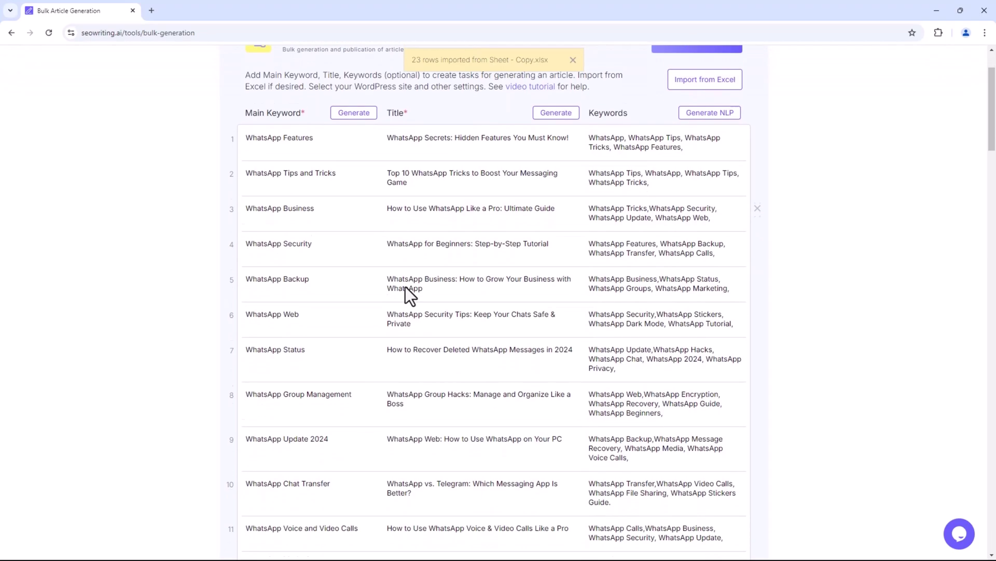
scroll(406, 287, "down", 6)
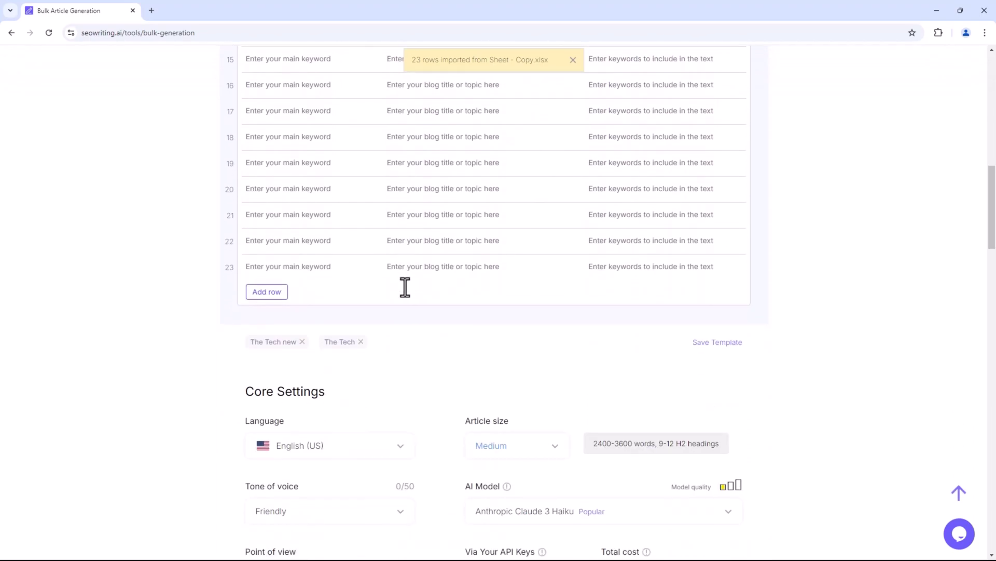
scroll(406, 287, "up", 8)
scroll(405, 287, "up", 5)
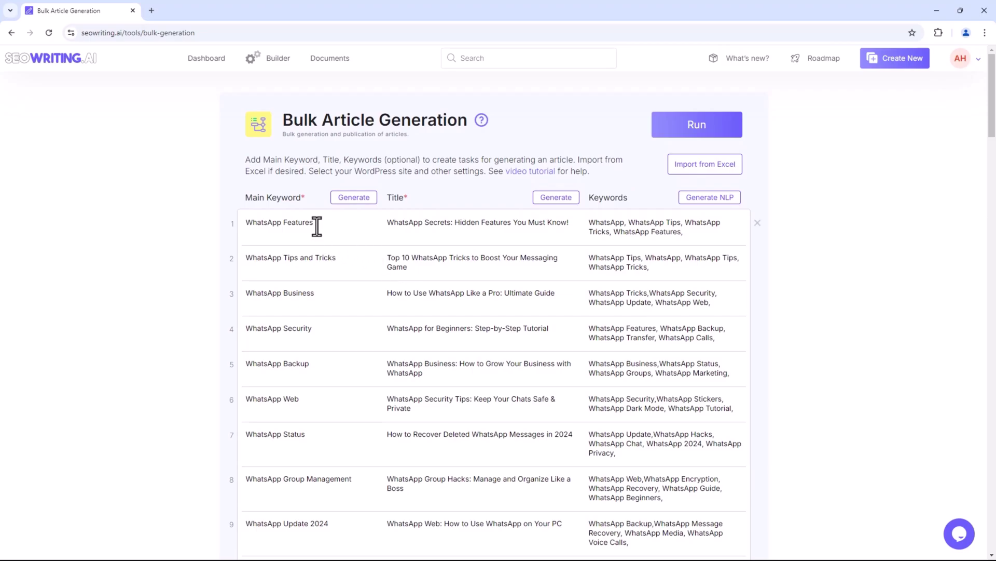
Delete all imported rows and enter WhatsApp as the first main keyword.
left_click(757, 223)
left_click(758, 223)
left_click(758, 224)
left_click(757, 223)
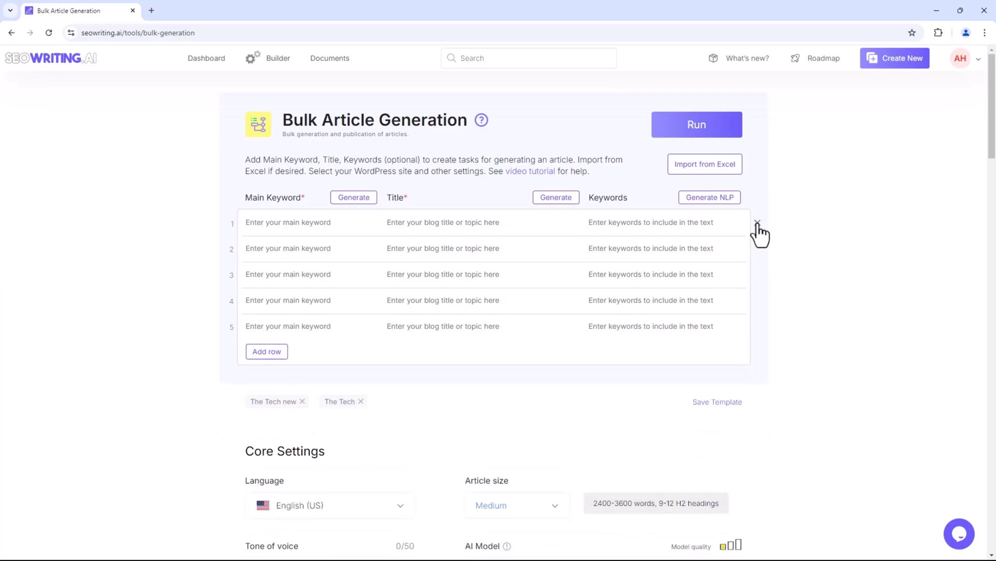
left_click(757, 223)
left_click(310, 220)
type("W@hatsApp")
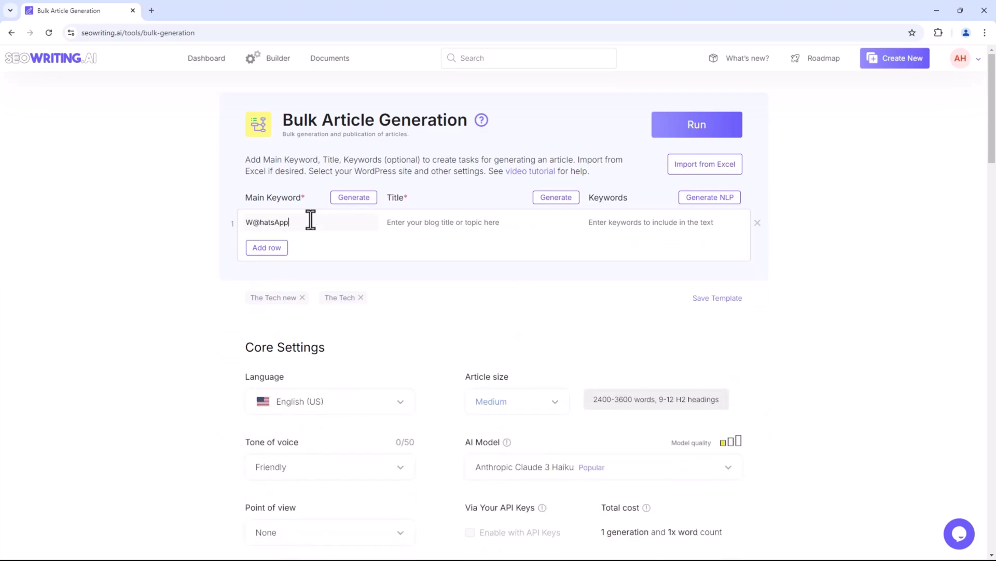
key("BackSpace")
Generate related main keywords, titles and NLP keyword lists for all 11 rows.
left_click(353, 198)
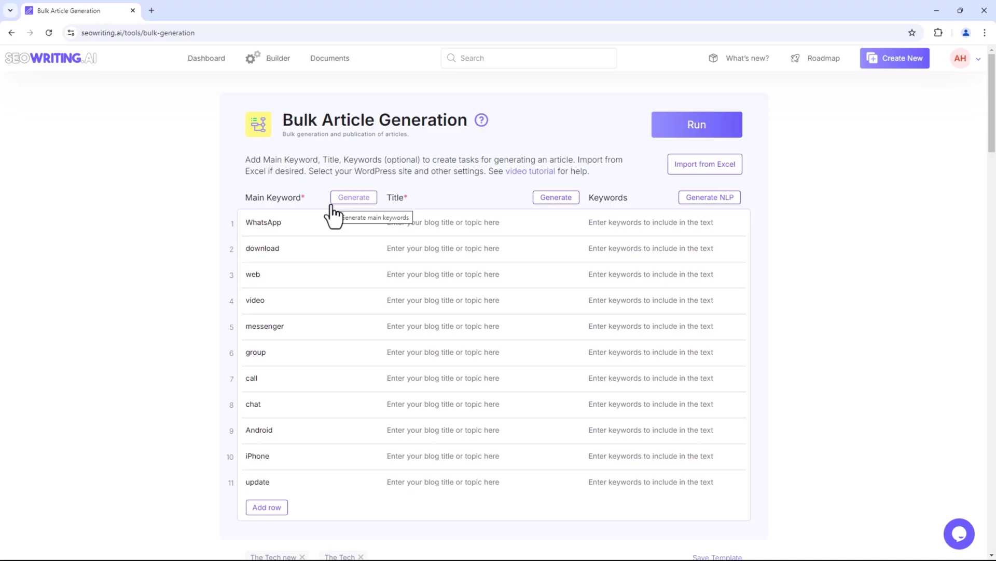
left_click(558, 197)
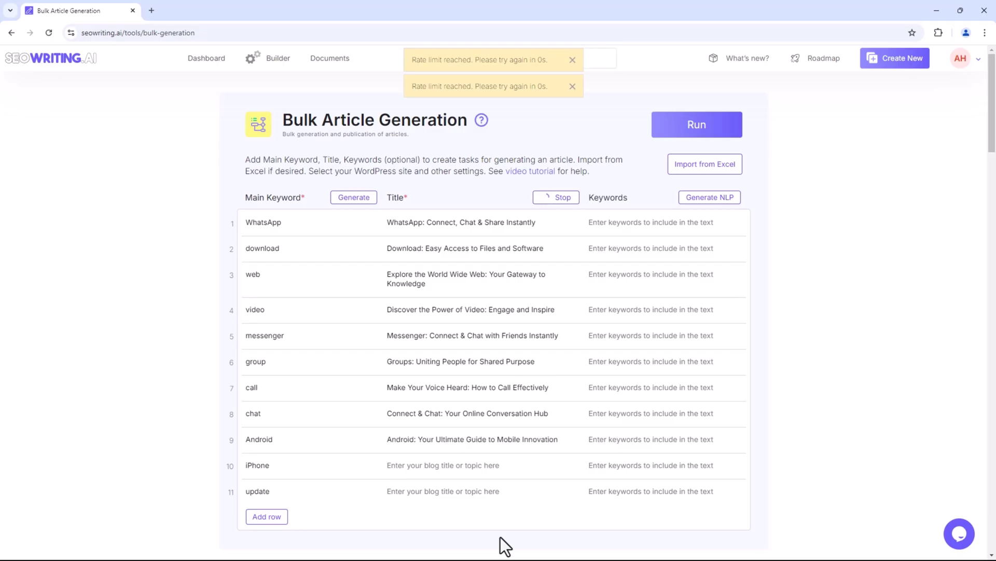
left_click(572, 60)
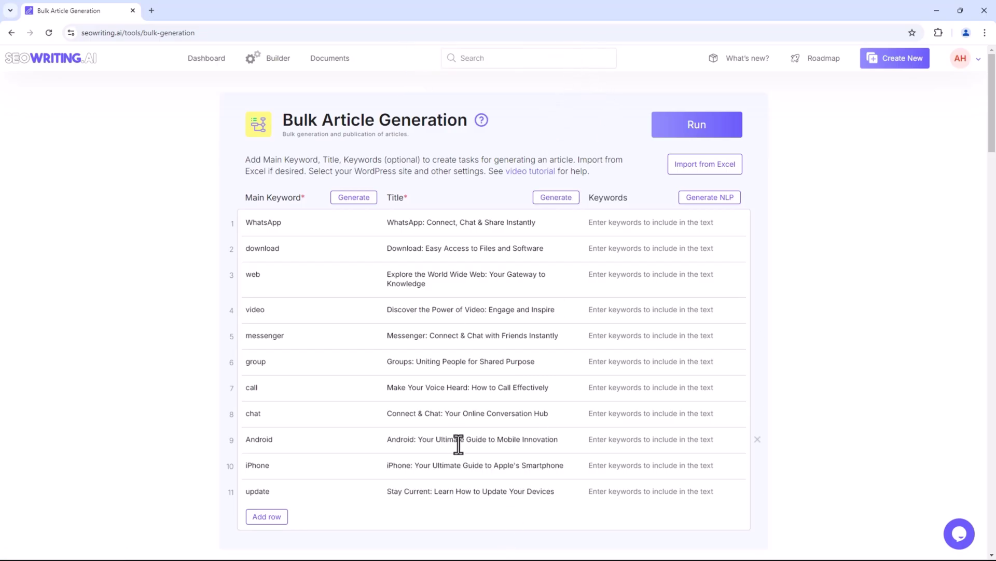
left_click(700, 198)
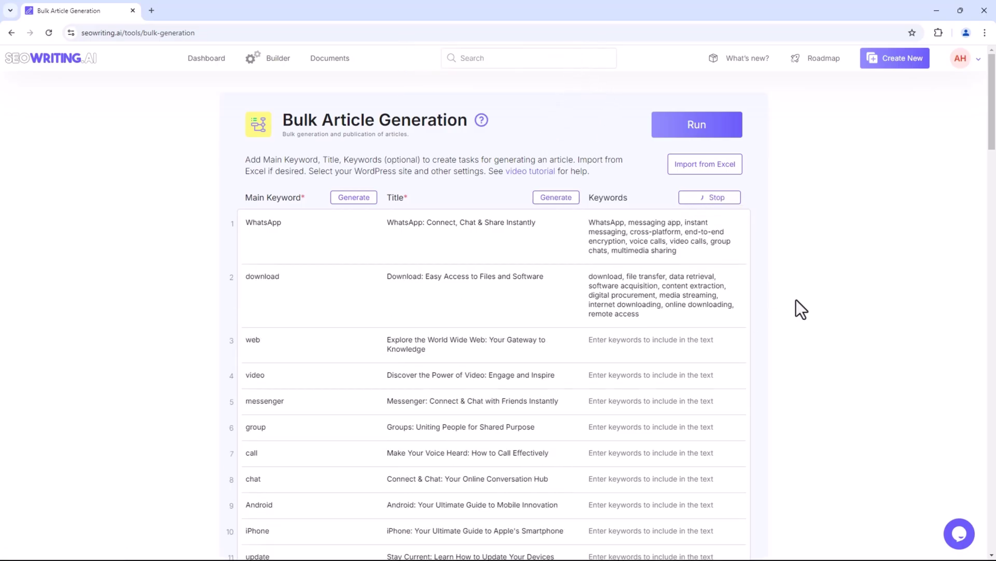
scroll(796, 300, "down", 3)
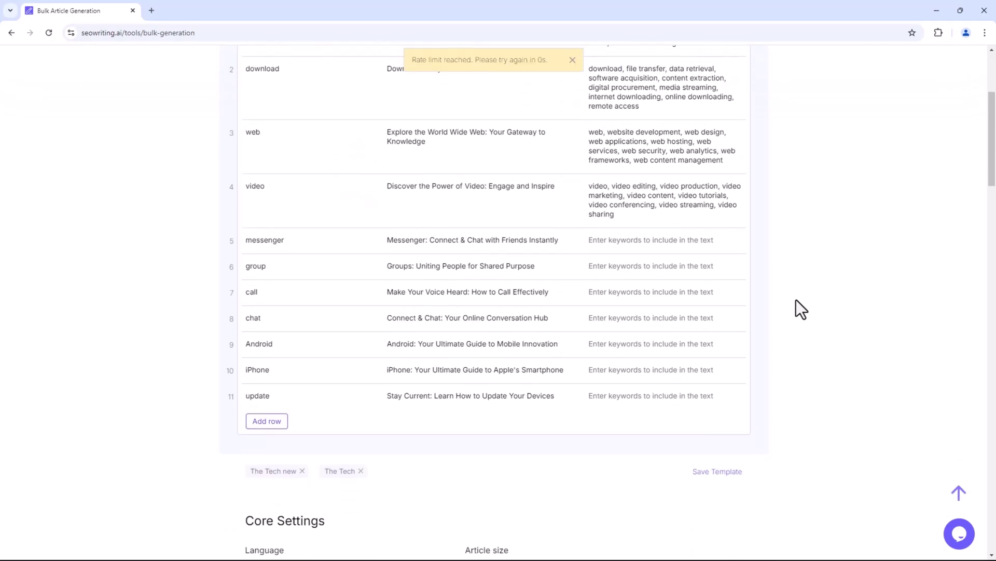
left_click(571, 61)
scroll(824, 306, "down", 1)
scroll(825, 307, "down", 1)
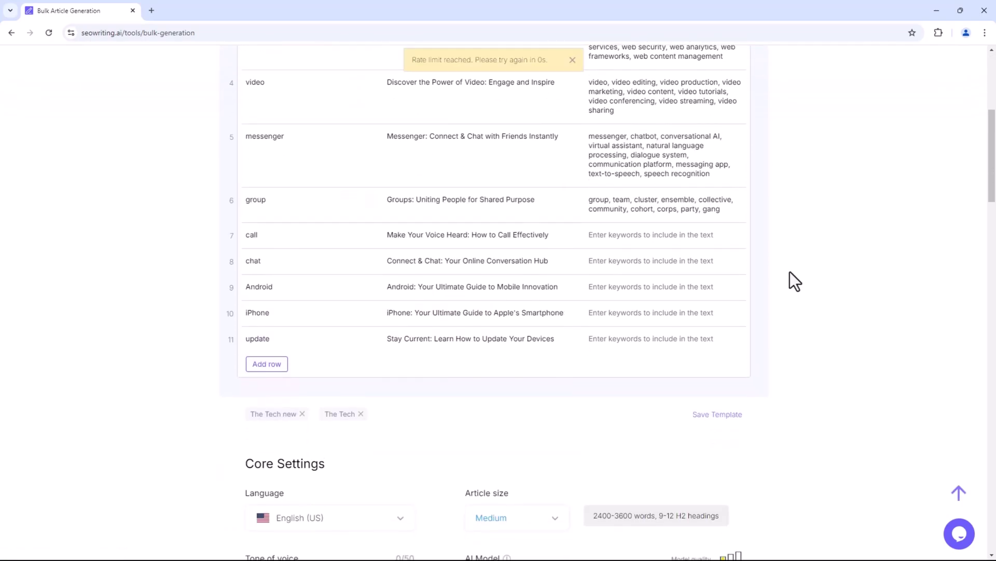
left_click(573, 63)
left_click(575, 70)
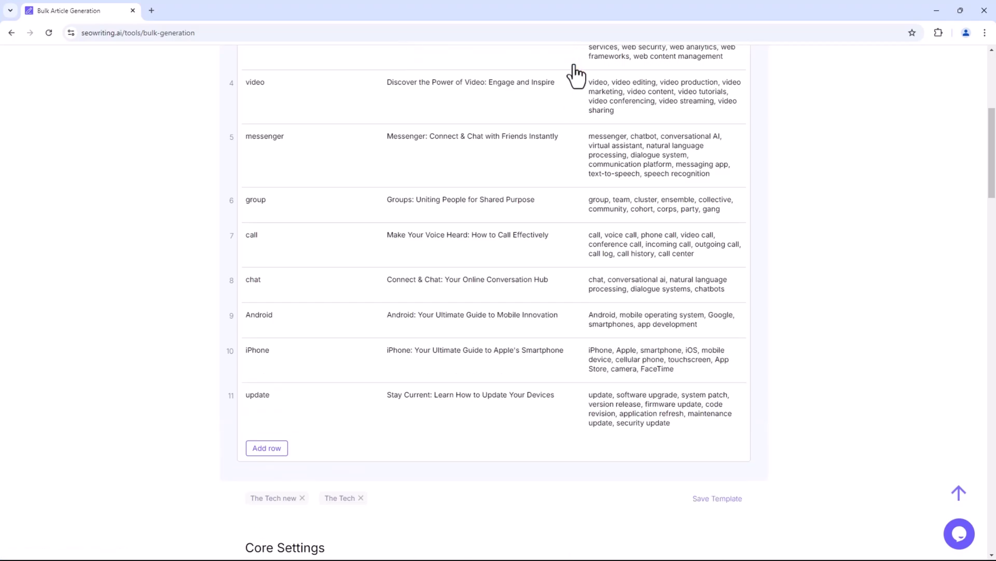
scroll(665, 275, "up", 6)
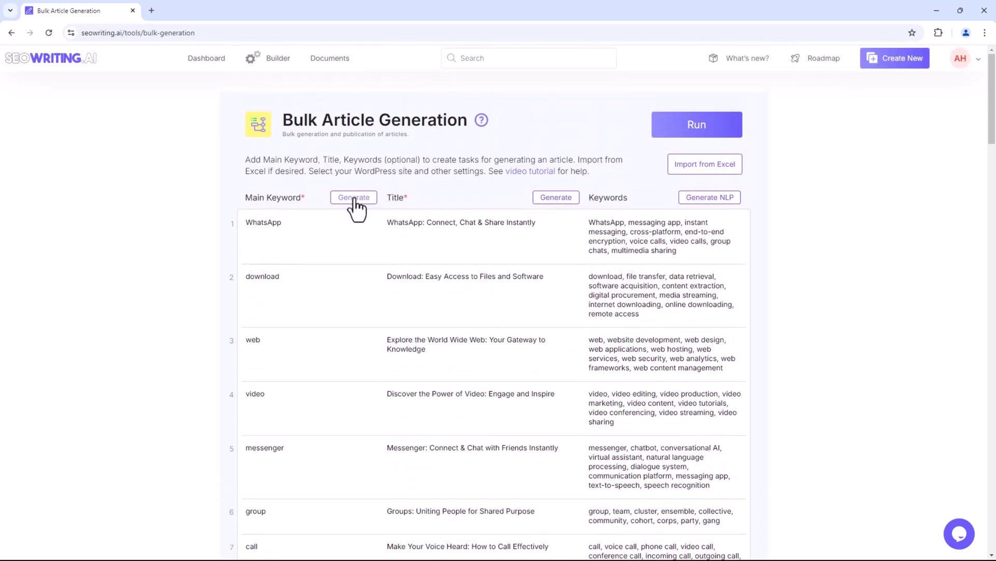
Clean up row 1's WhatsApp entry and add three empty rows 12–14.
left_click(324, 223)
type("hjhkjhkjgfg")
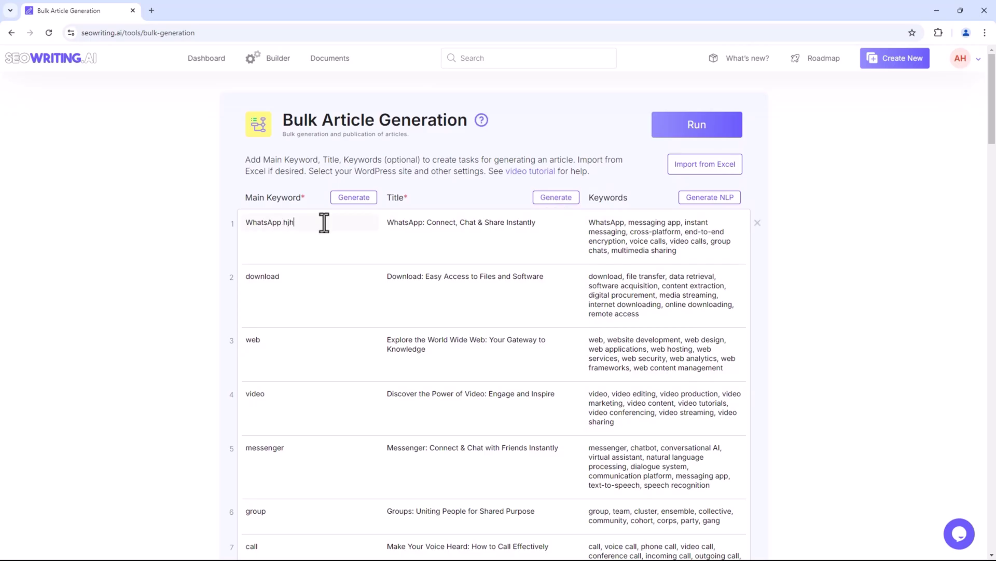
key("BackSpace")
key("BackSpace")
key("BackSpace")
key("BackSpace")
key("BackSpace")
key("BackSpace")
key("BackSpace")
key("BackSpace")
key("BackSpace")
key("BackSpace")
key("BackSpace")
key("BackSpace")
left_click(552, 222)
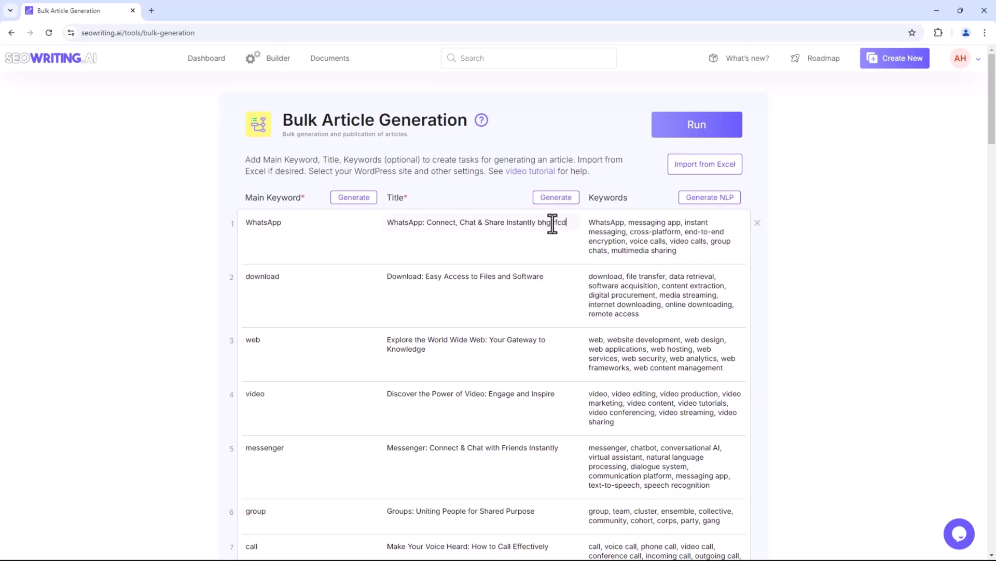
left_click(630, 222)
scroll(581, 235, "down", 1)
scroll(571, 236, "down", 9)
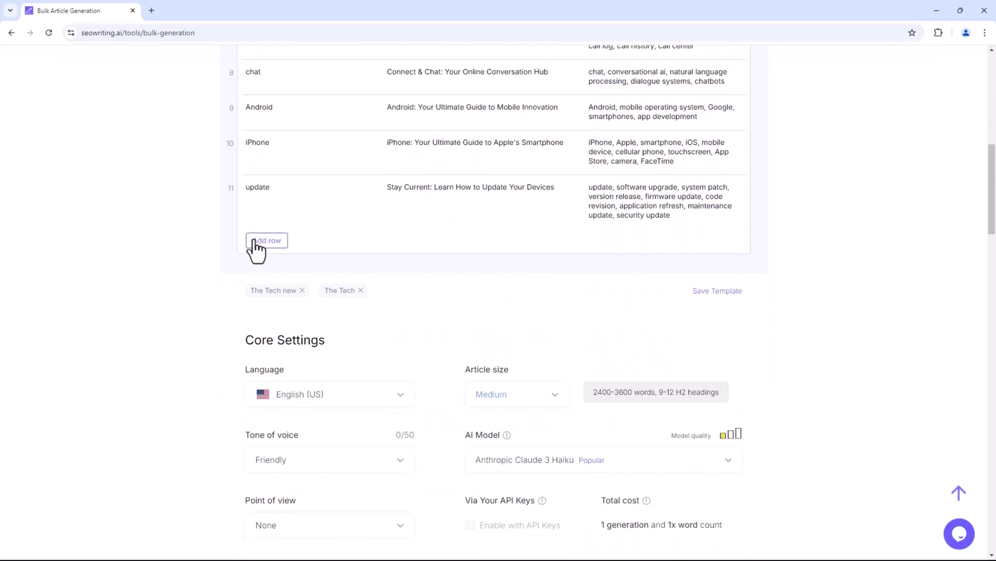
left_click(266, 240)
left_click(263, 266)
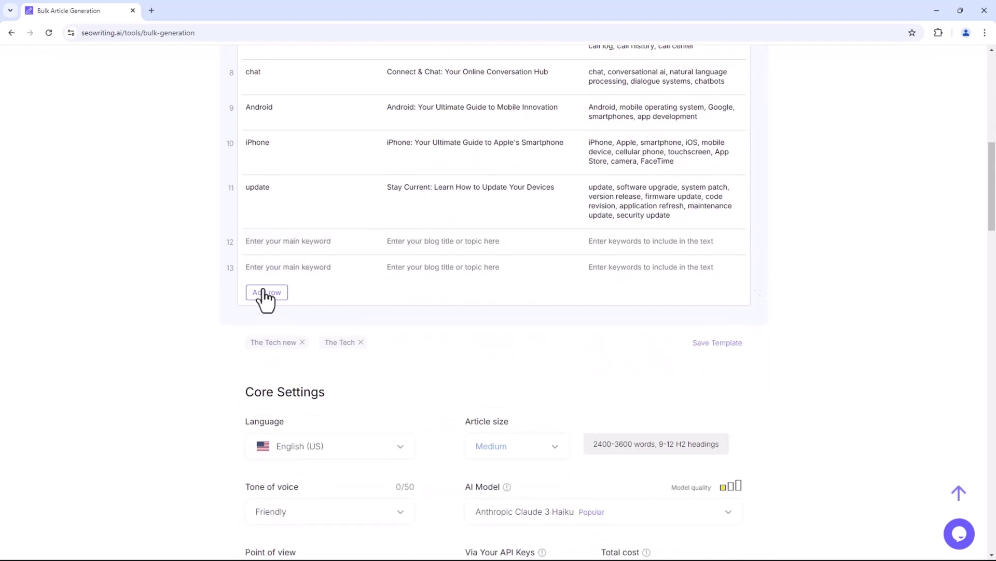
left_click(263, 292)
Save the table as template 'the tech 3' and remove empty rows 14, 13 and 12.
left_click(729, 370)
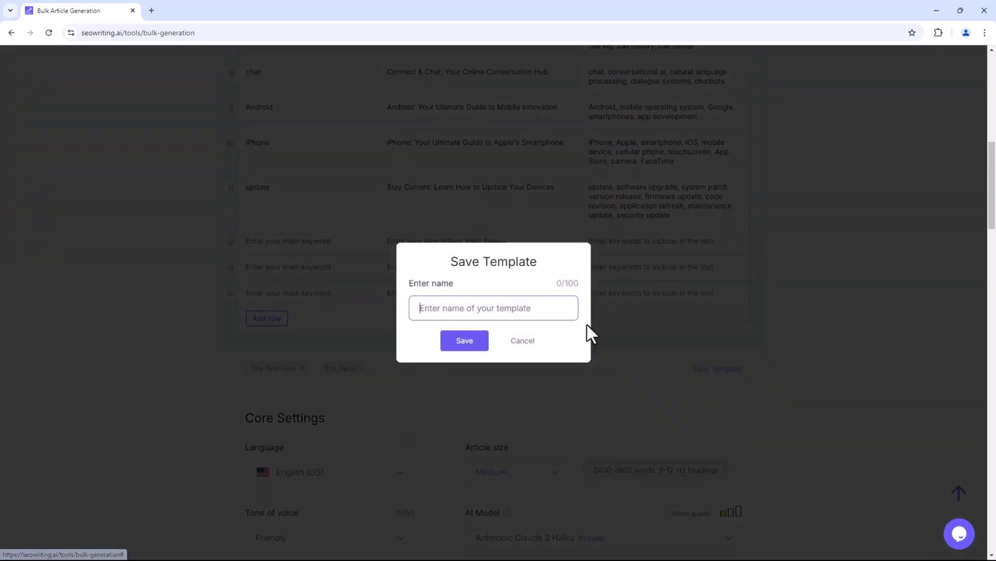
type("the")
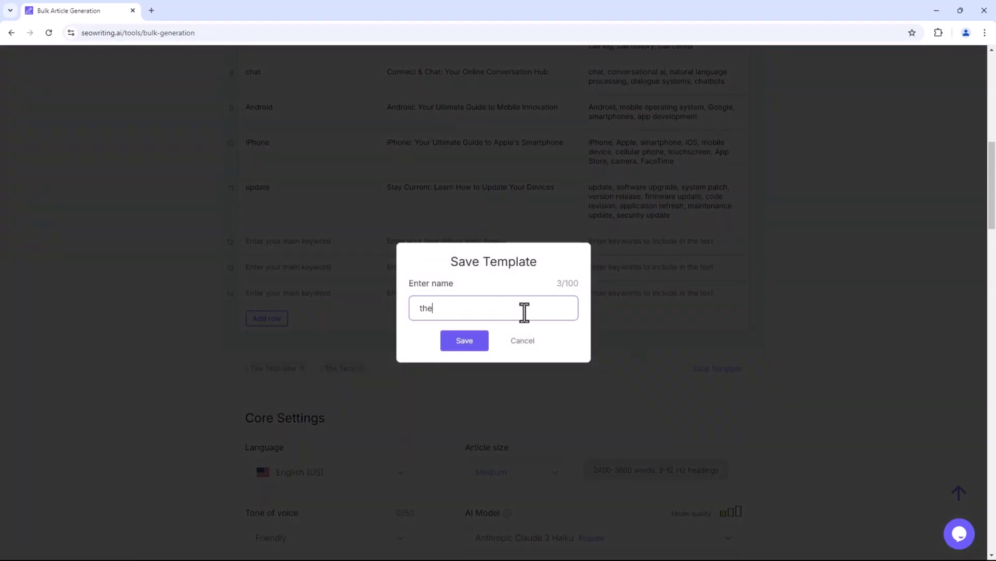
type(" tech 3")
key("Return")
left_click(758, 252)
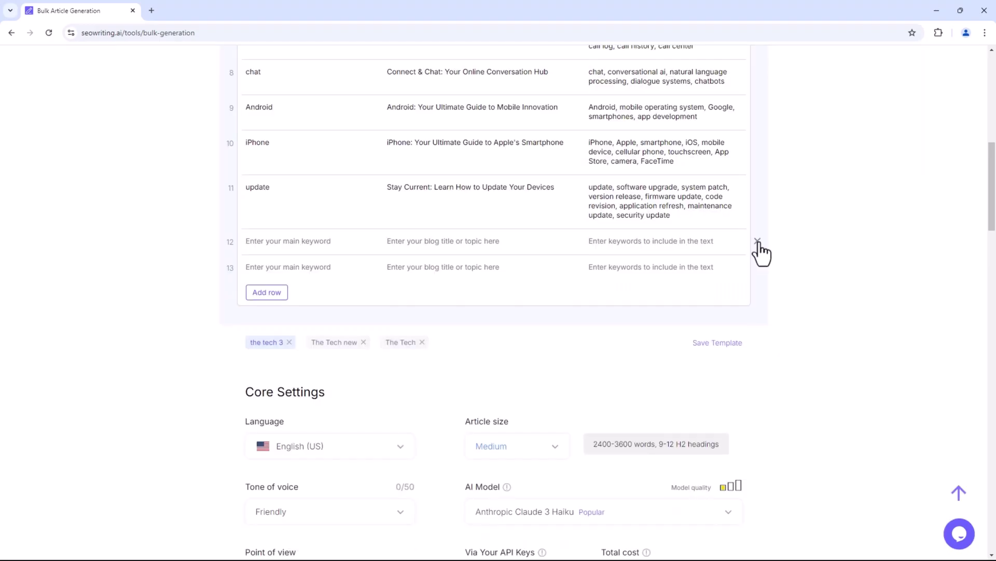
left_click(758, 251)
left_click(758, 242)
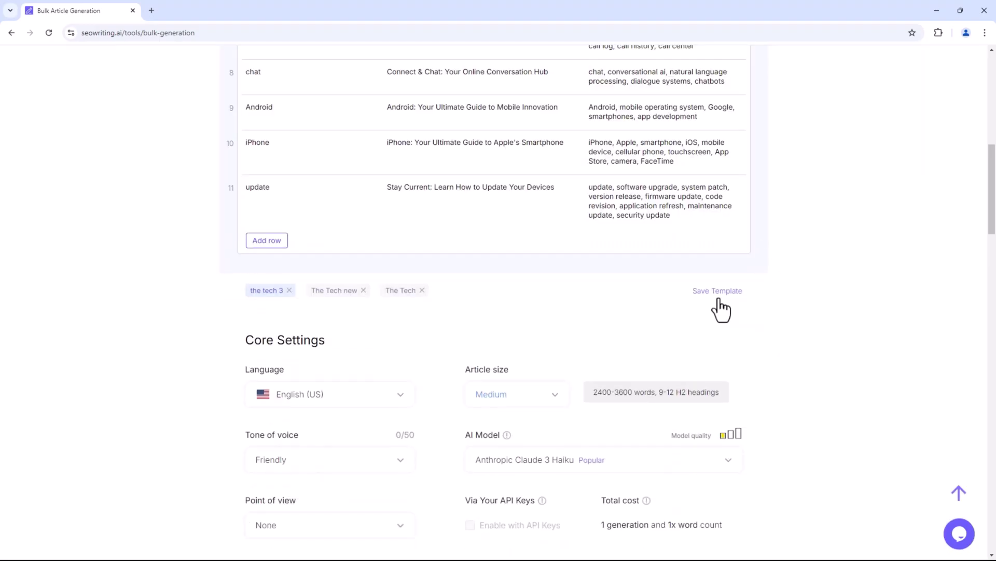
Set the language to English (Australia), tone to Informational, and point of view to second person.
scroll(388, 296, "down", 5)
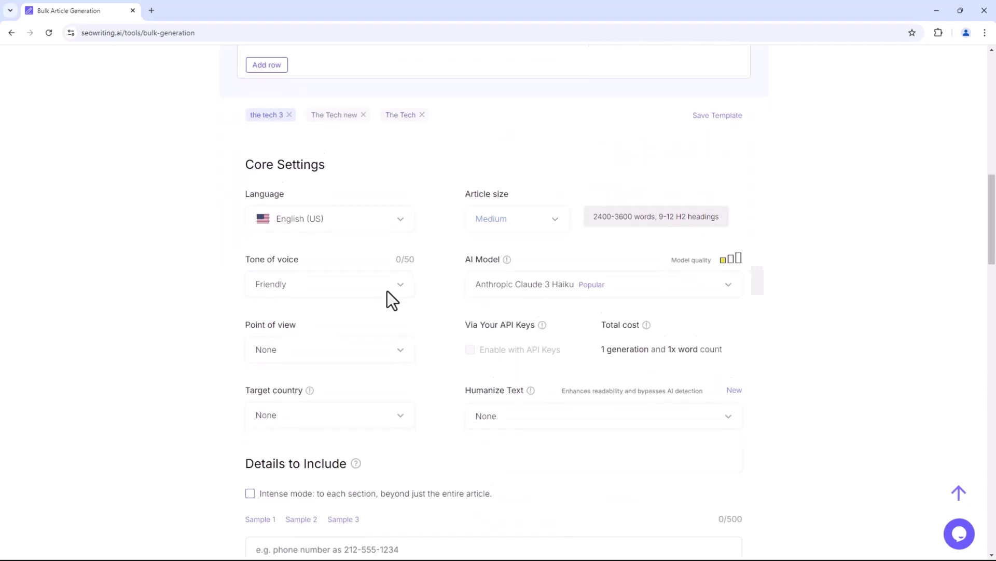
left_click(384, 139)
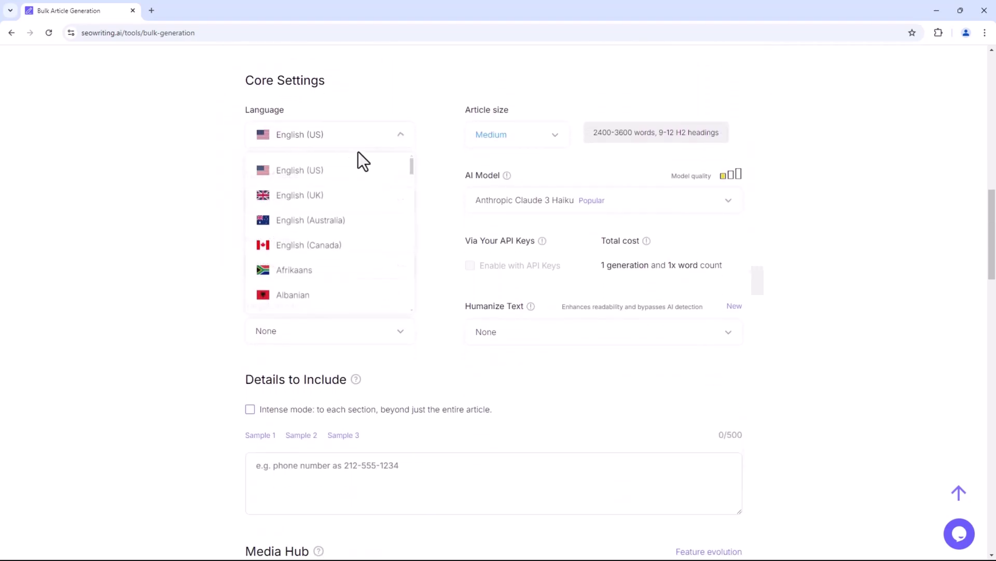
left_click(319, 226)
left_click(332, 200)
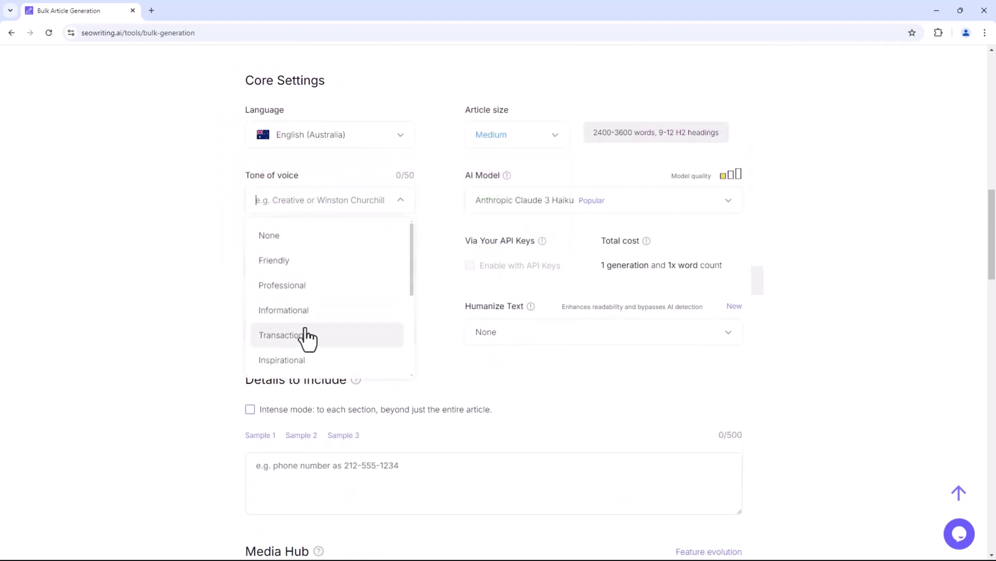
left_click(329, 310)
left_click(602, 201)
left_click(545, 261)
left_click(382, 267)
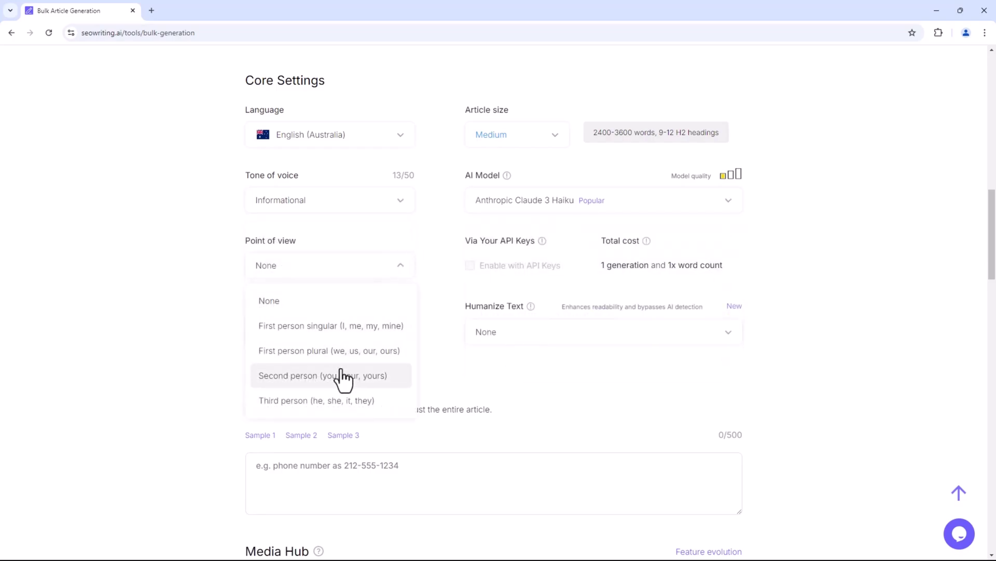
left_click(341, 374)
Target the United Kingdom, humanize at 8th & 9th grade level, and turn on intense mode.
left_click(341, 344)
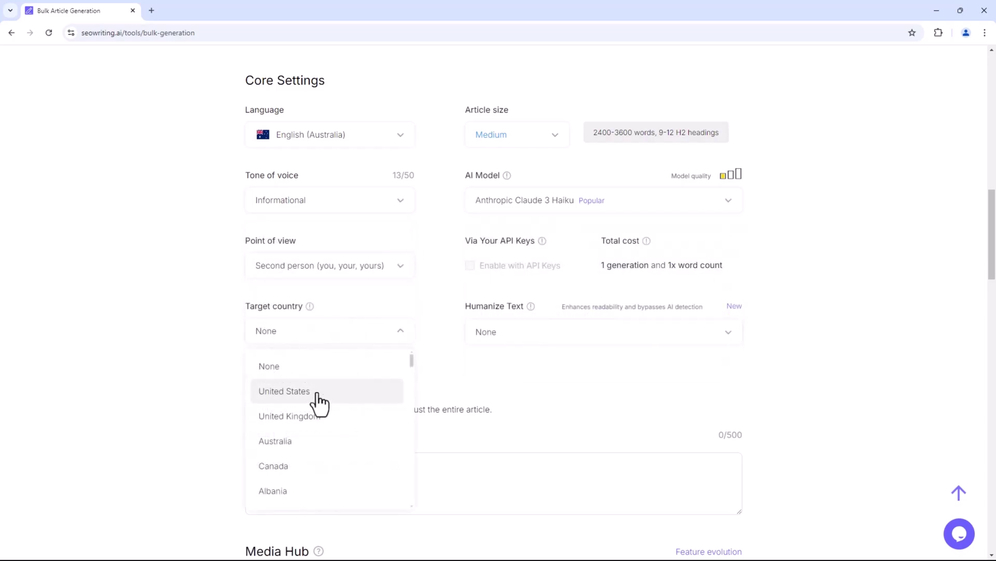
left_click(319, 427)
left_click(602, 333)
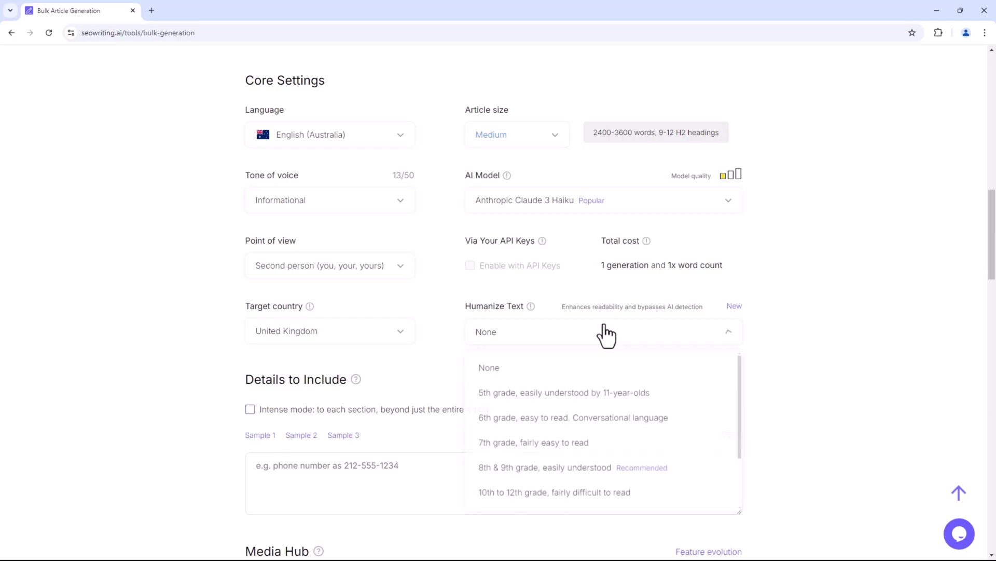
scroll(606, 334, "down", 2)
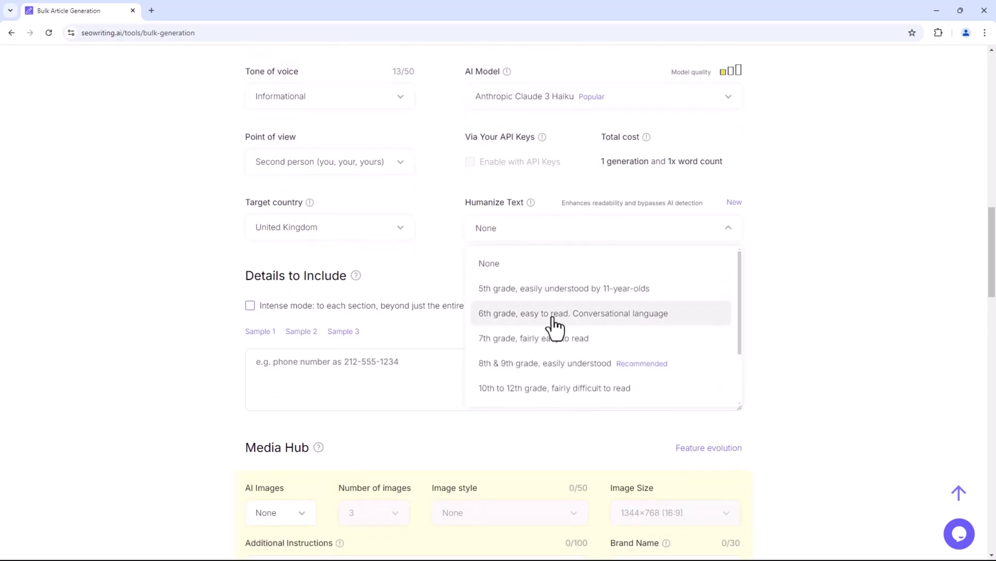
left_click(589, 369)
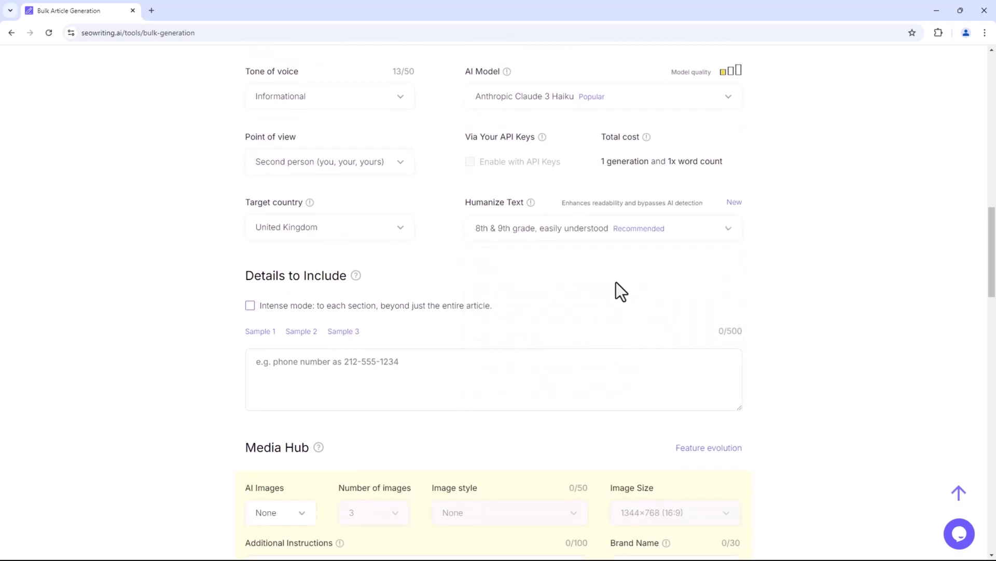
scroll(617, 288, "down", 2)
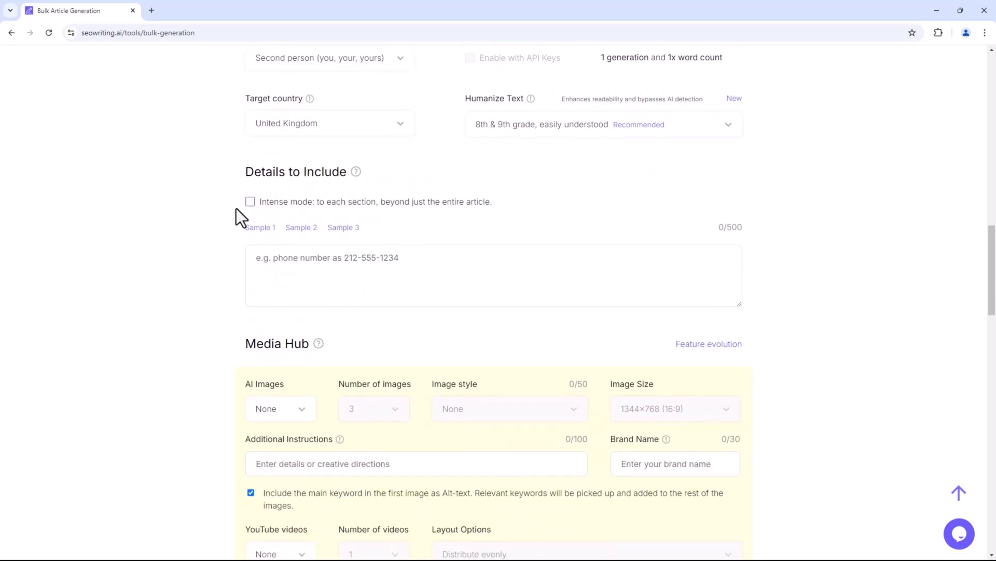
left_click(250, 202)
left_click(363, 279)
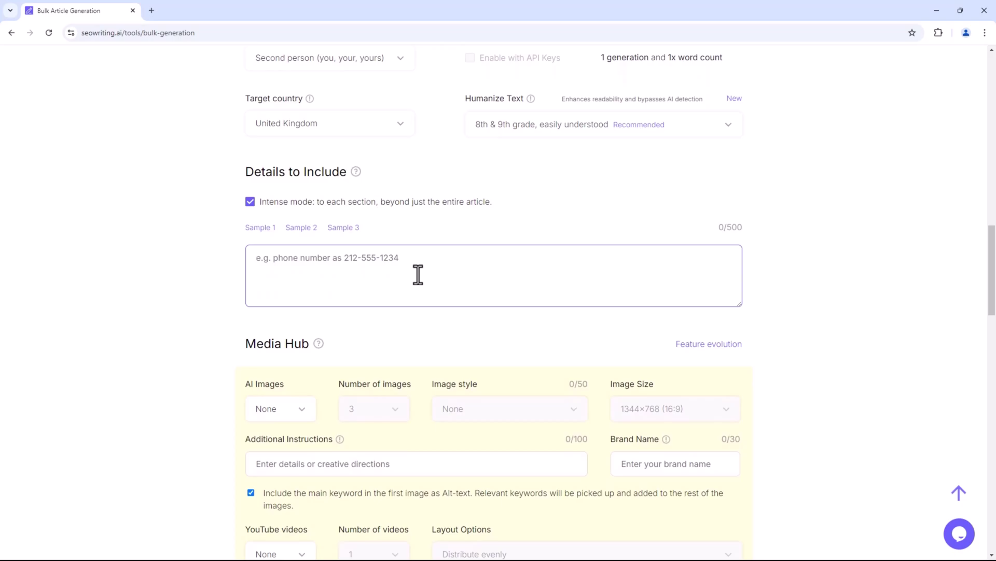
Turn on AI images with 3 images in Cubism style at 1344×768.
scroll(418, 274, "down", 4)
left_click(286, 202)
left_click(283, 263)
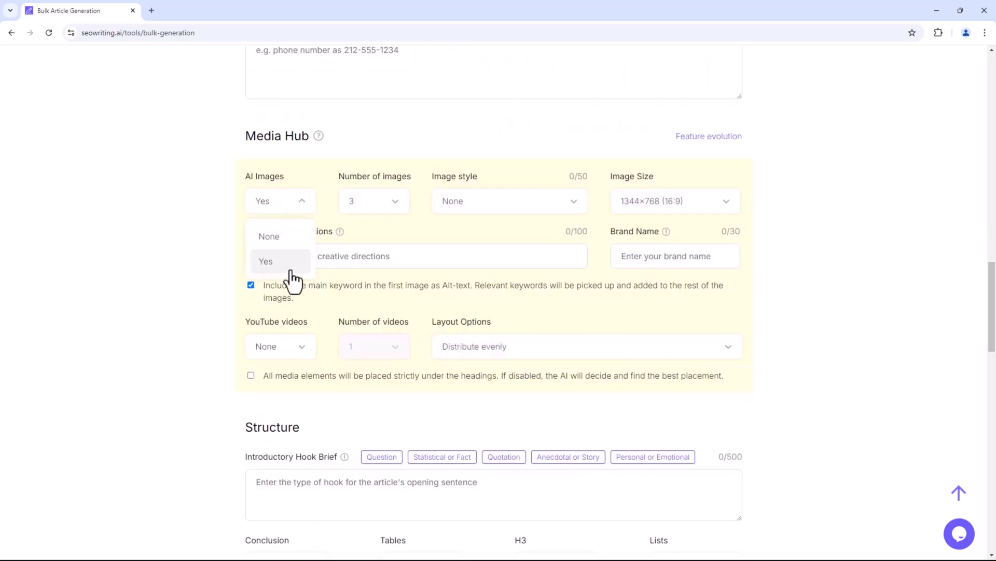
left_click(386, 208)
left_click(373, 286)
left_click(509, 203)
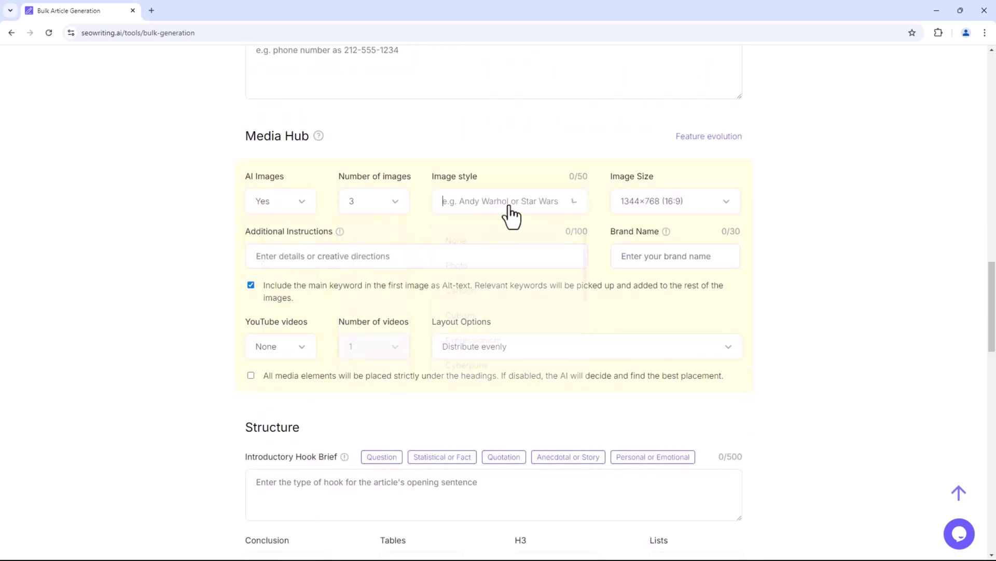
left_click(492, 322)
left_click(684, 205)
left_click(676, 366)
left_click(484, 256)
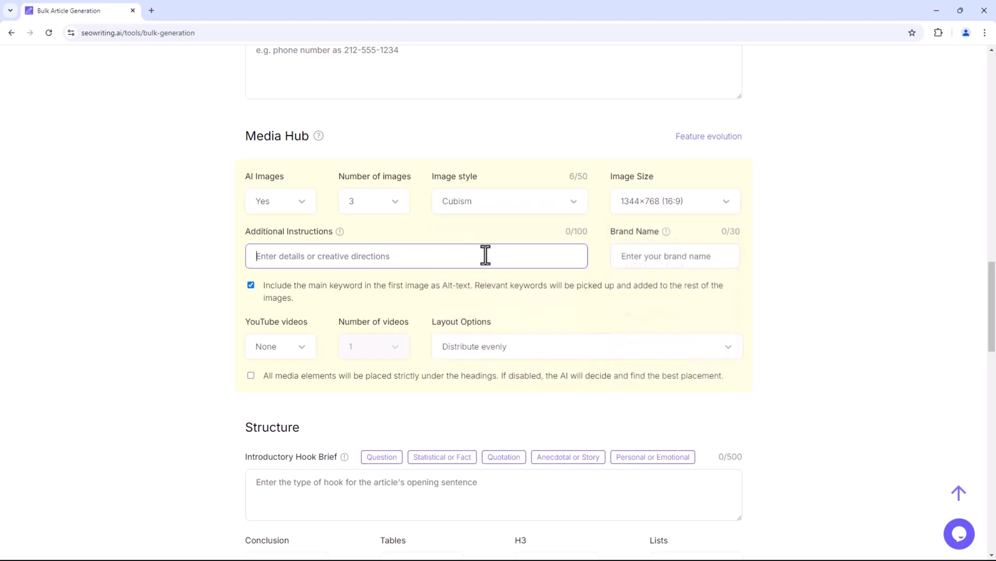
Enter THETECH as the brand name.
left_click(662, 258)
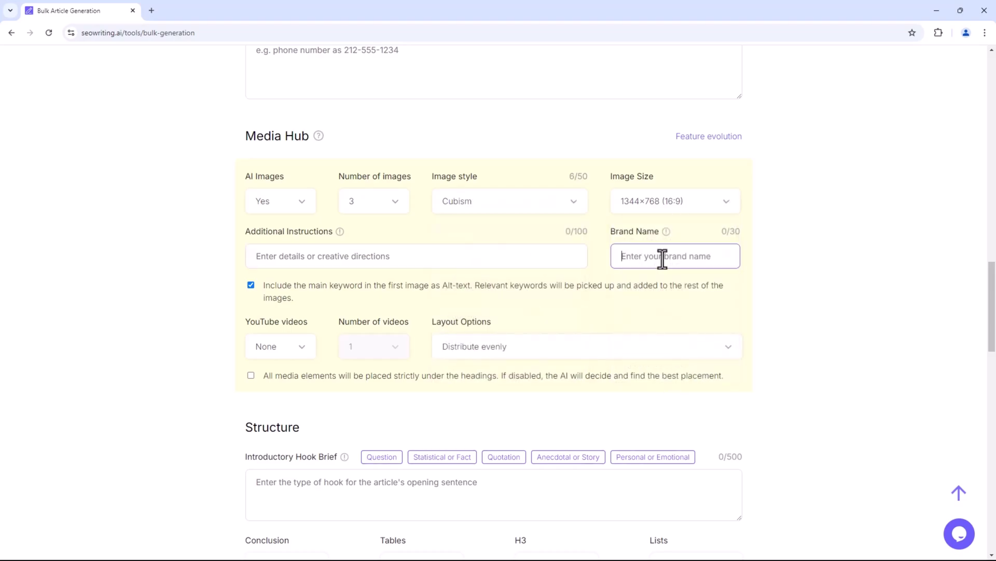
type("THETECH")
scroll(662, 258, "down", 2)
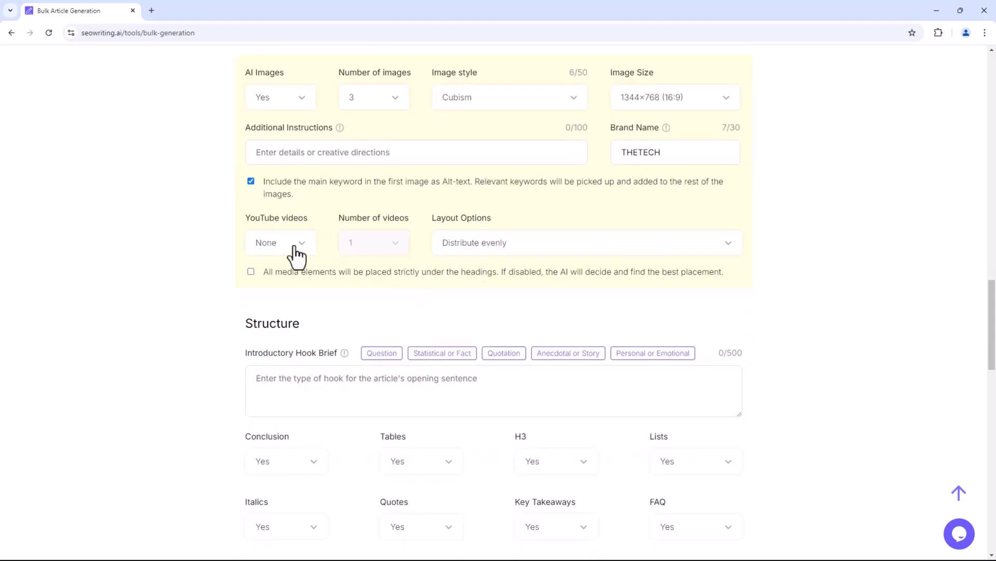
Embed 4 YouTube videos alternating with images, with all media placed strictly under headings.
left_click(290, 243)
left_click(283, 302)
left_click(387, 243)
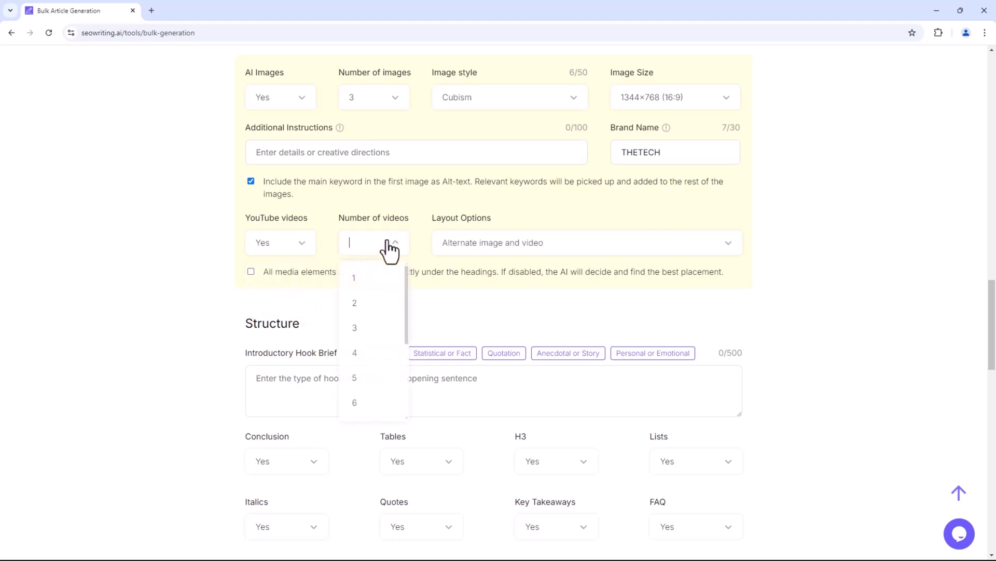
left_click(369, 352)
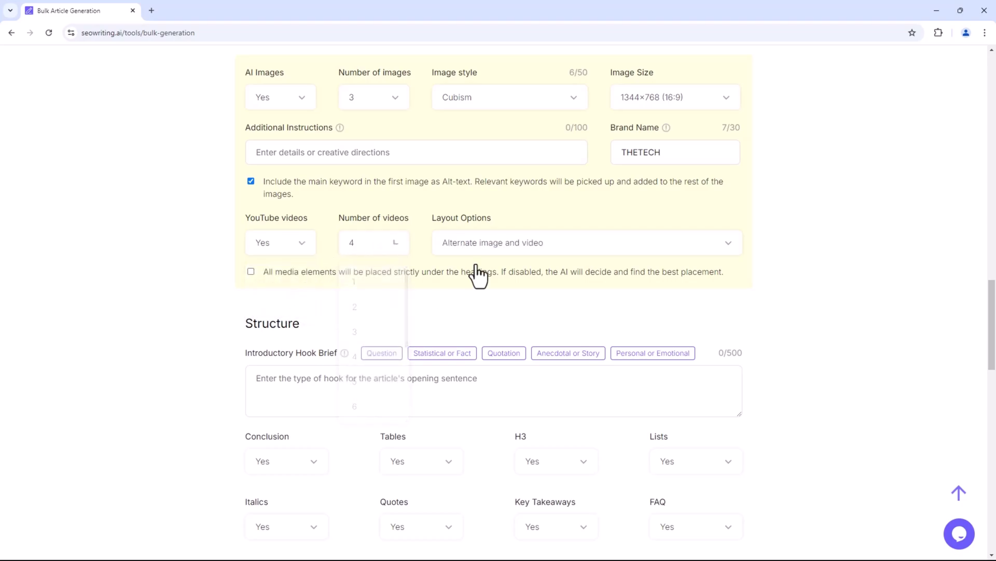
left_click(556, 249)
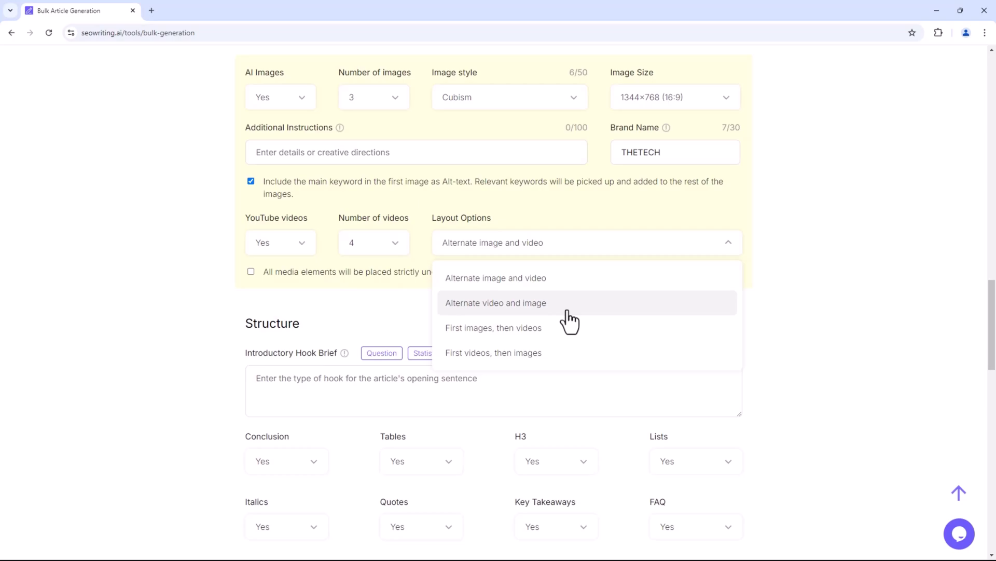
left_click(569, 279)
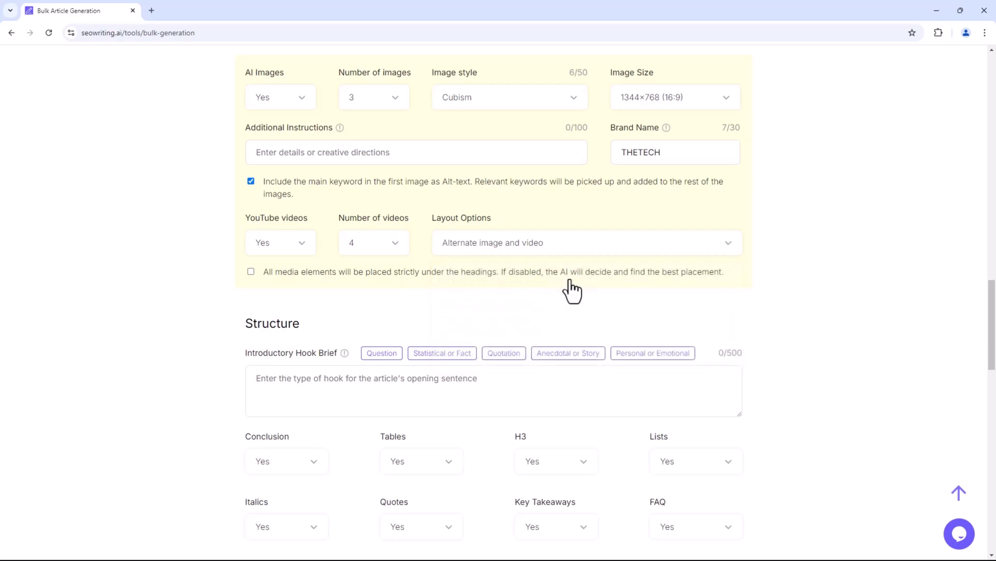
left_click(249, 271)
scroll(285, 281, "down", 1)
Add an anecdote prompt to the introductory hook brief and keep Lists set to Yes.
scroll(285, 281, "down", 3)
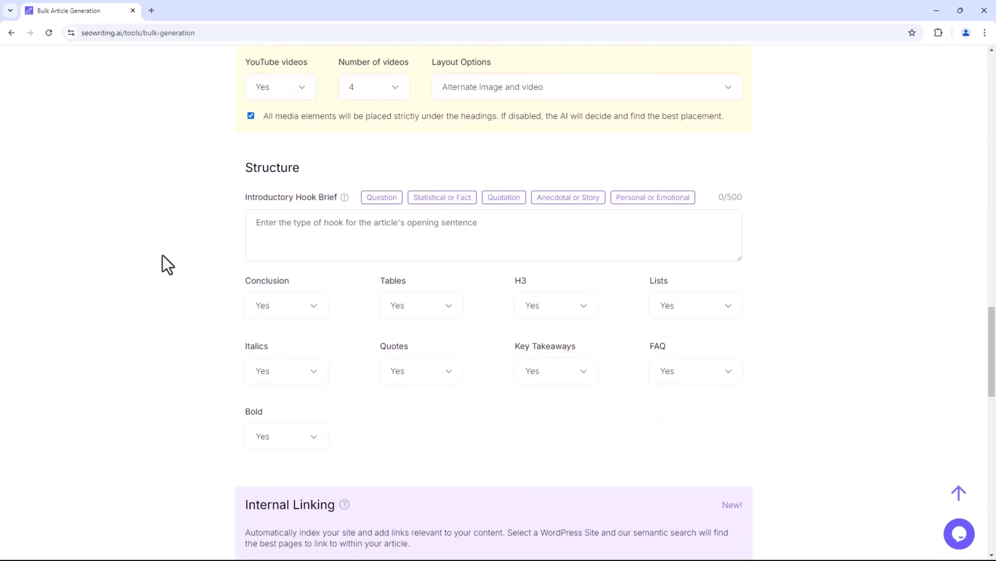
left_click(431, 231)
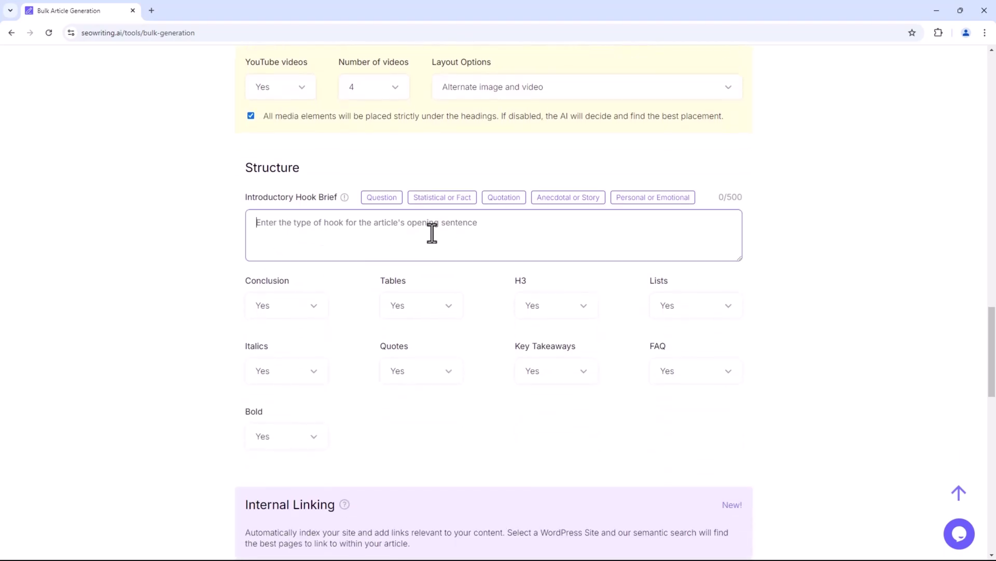
left_click(553, 200)
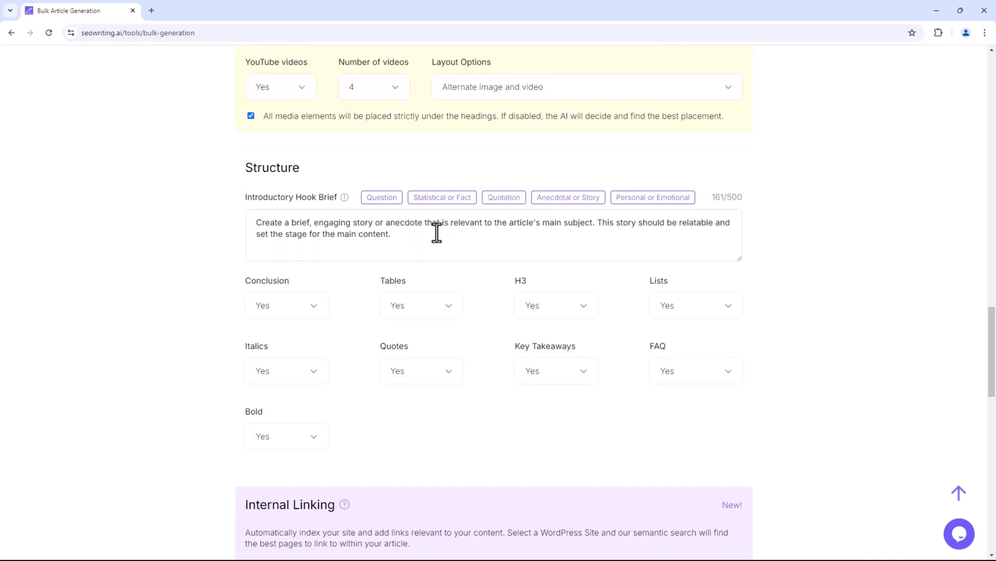
scroll(363, 250, "down", 1)
left_click(317, 260)
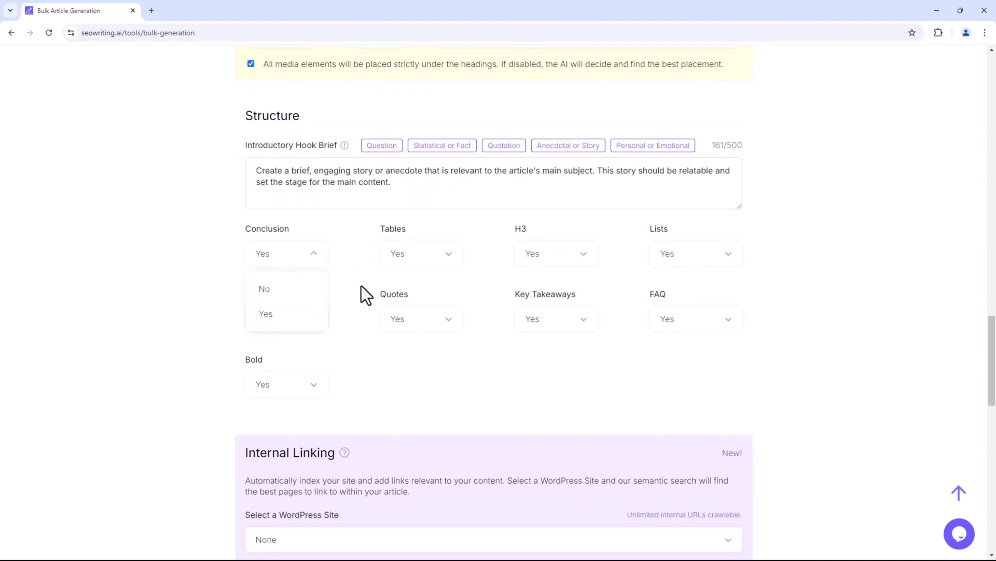
left_click(409, 257)
left_click(556, 259)
left_click(679, 259)
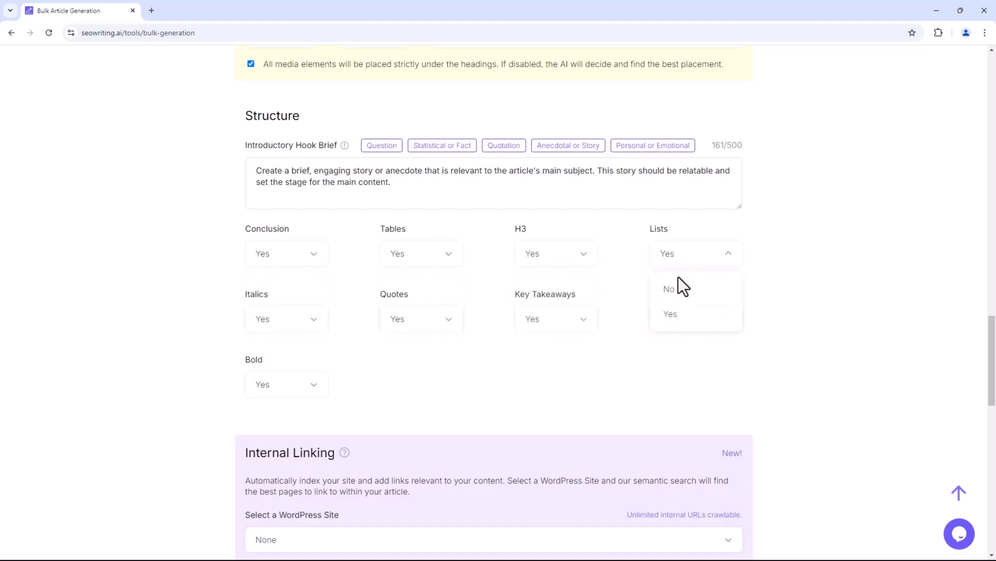
left_click(683, 316)
Keep internal linking's WordPress site as None and set external links to Automatic.
scroll(519, 368, "down", 5)
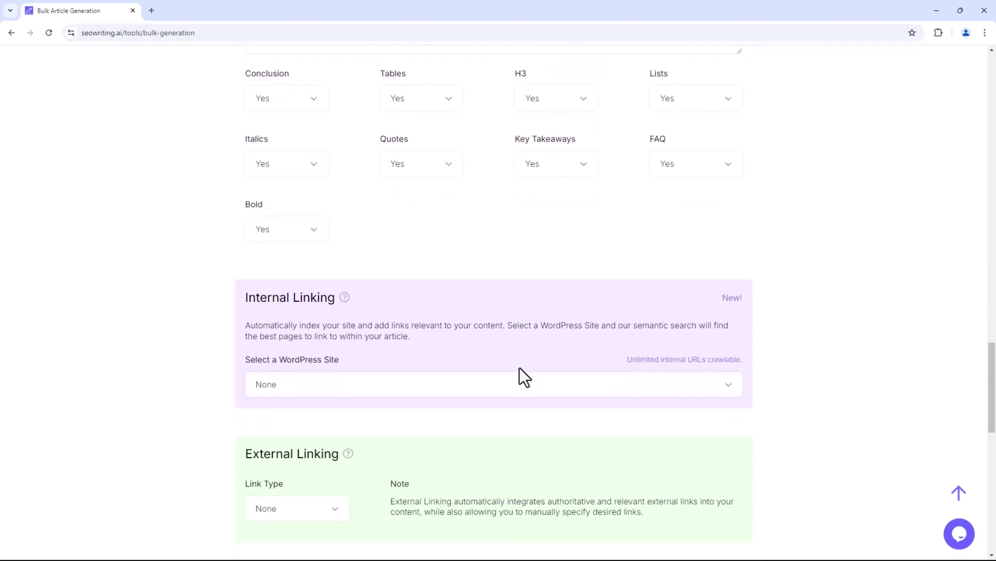
scroll(492, 347, "down", 1)
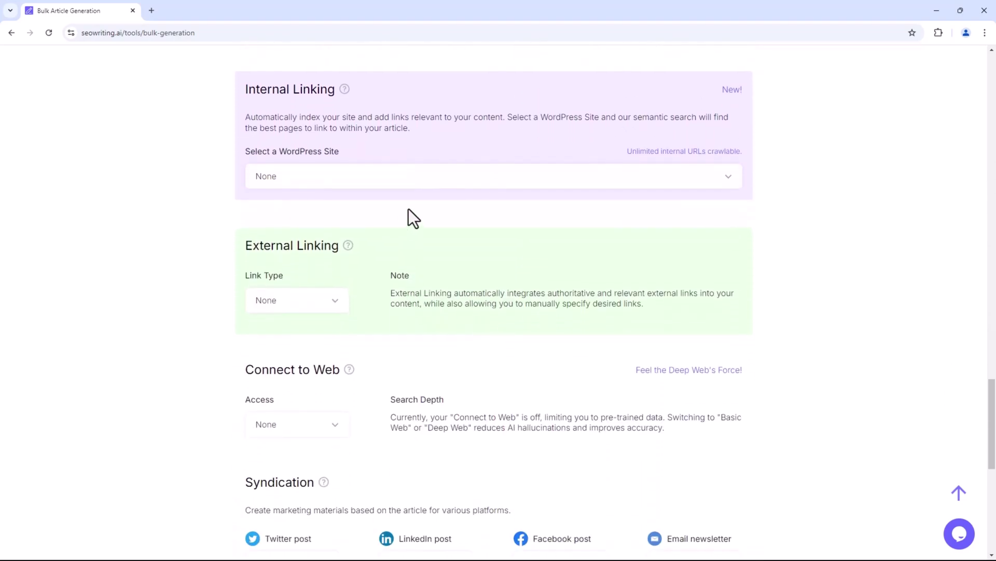
left_click(439, 179)
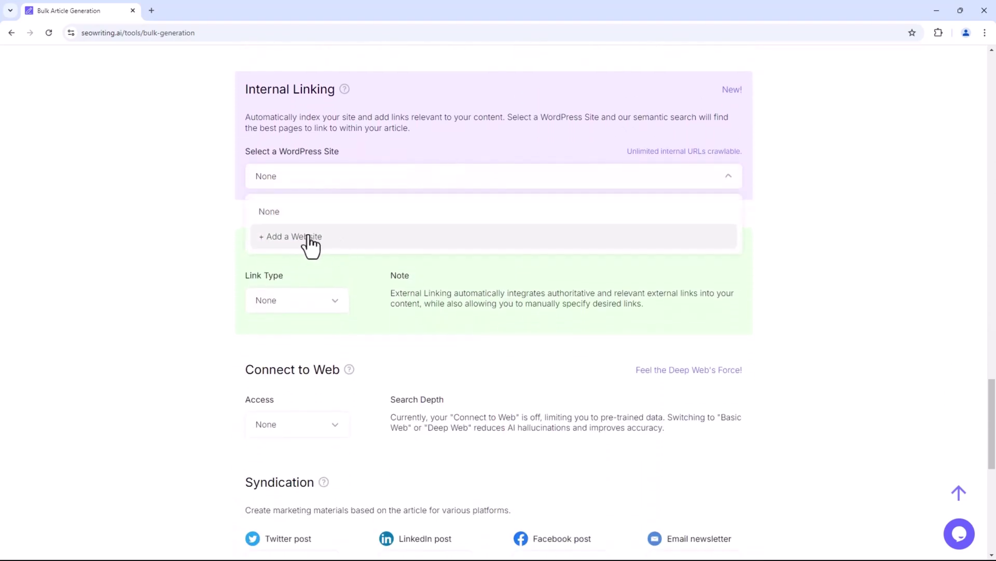
left_click(329, 213)
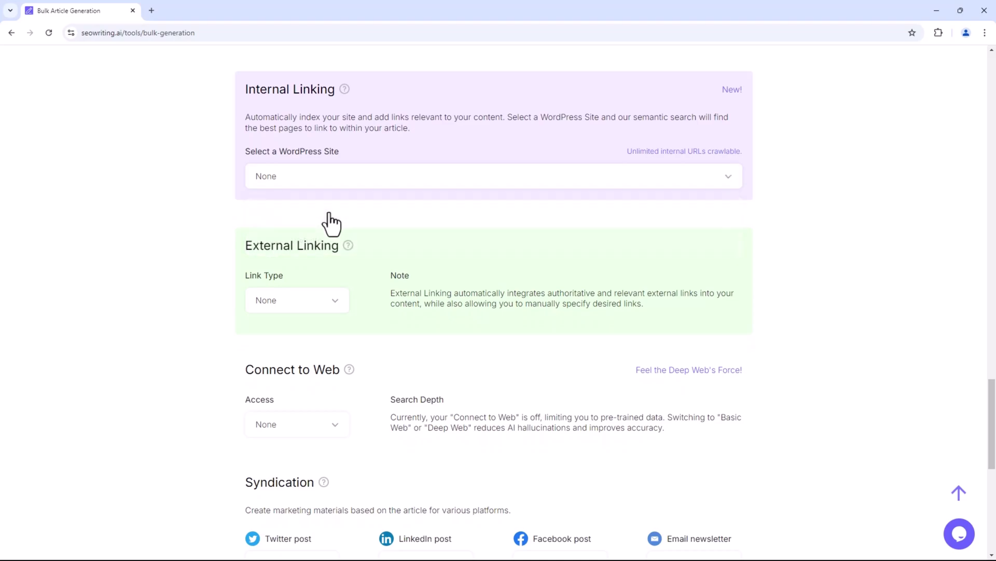
left_click(332, 306)
scroll(327, 311, "down", 2)
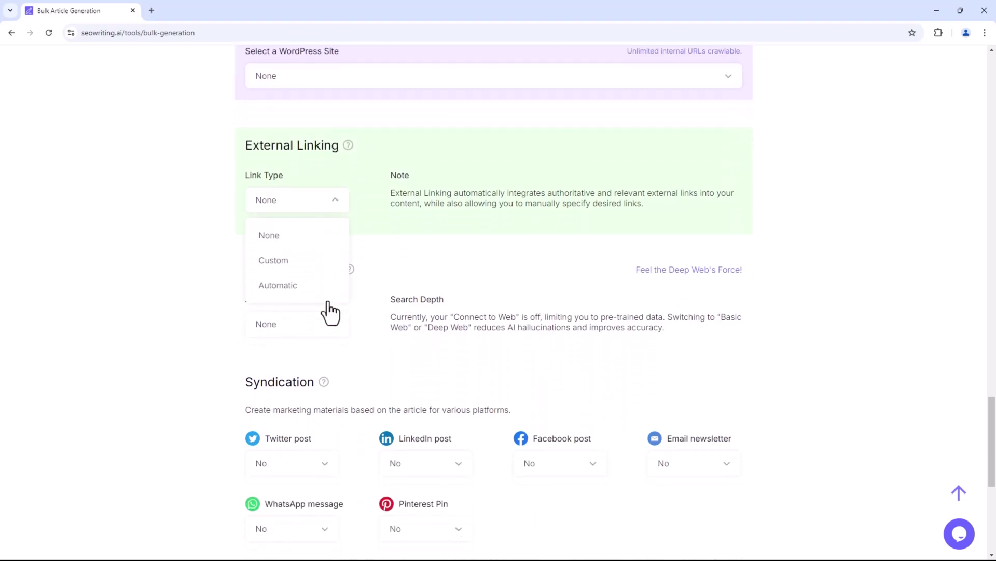
left_click(328, 260)
scroll(331, 316, "down", 2)
left_click(366, 167)
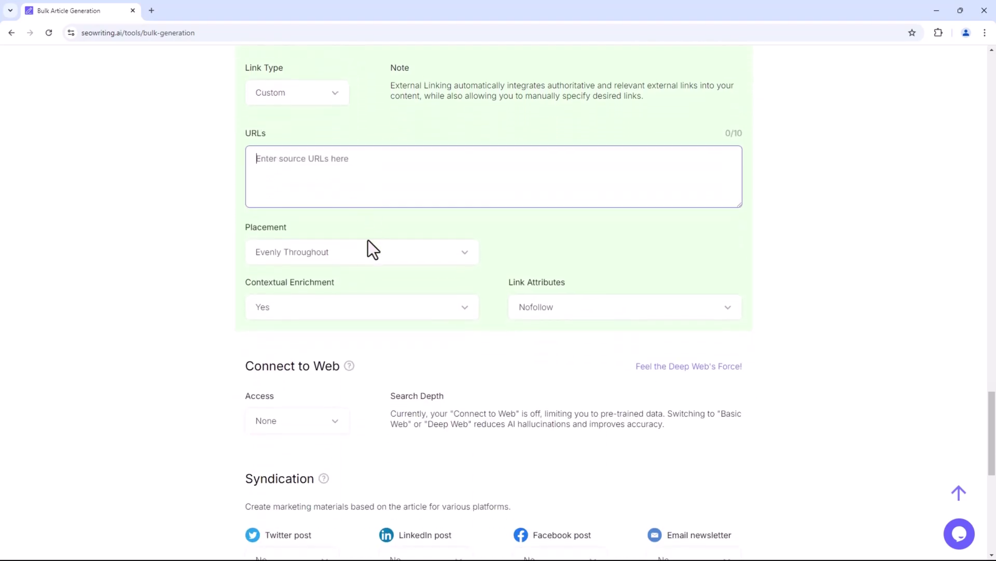
left_click(310, 99)
left_click(303, 177)
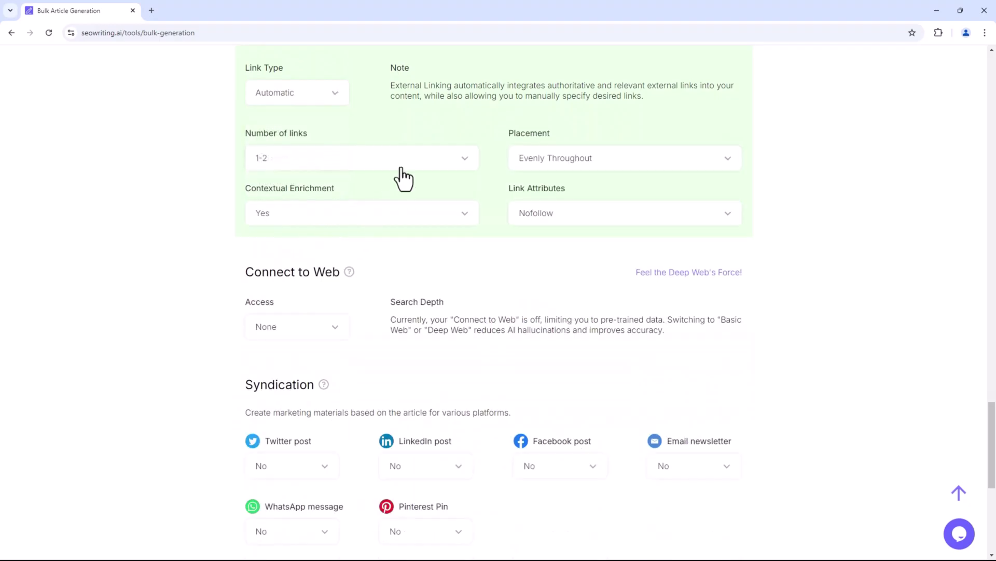
scroll(406, 177, "up", 1)
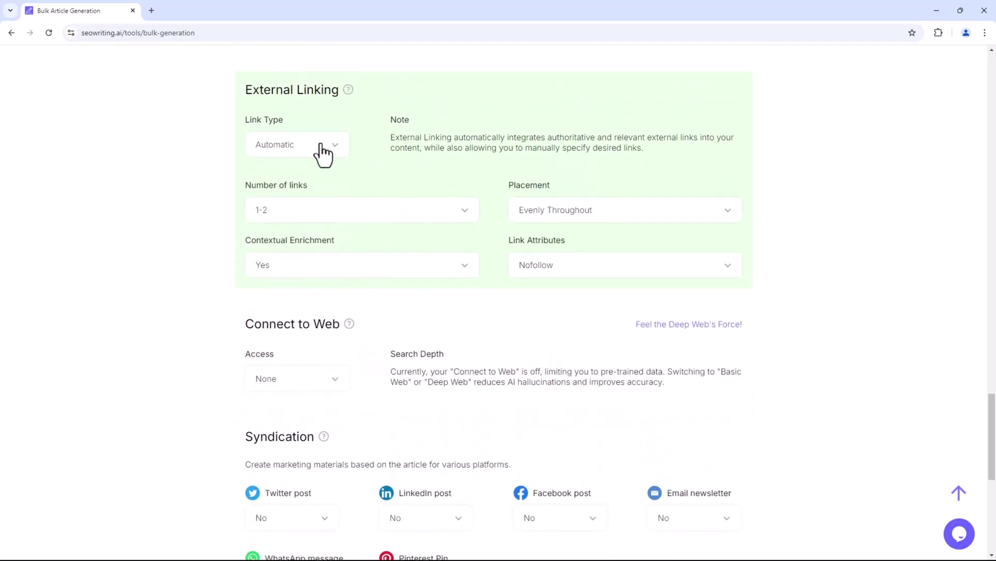
scroll(332, 156, "up", 20)
Confirm the bulk batch run, then preview the WhatsApp articles in the Builder list.
left_click(697, 127)
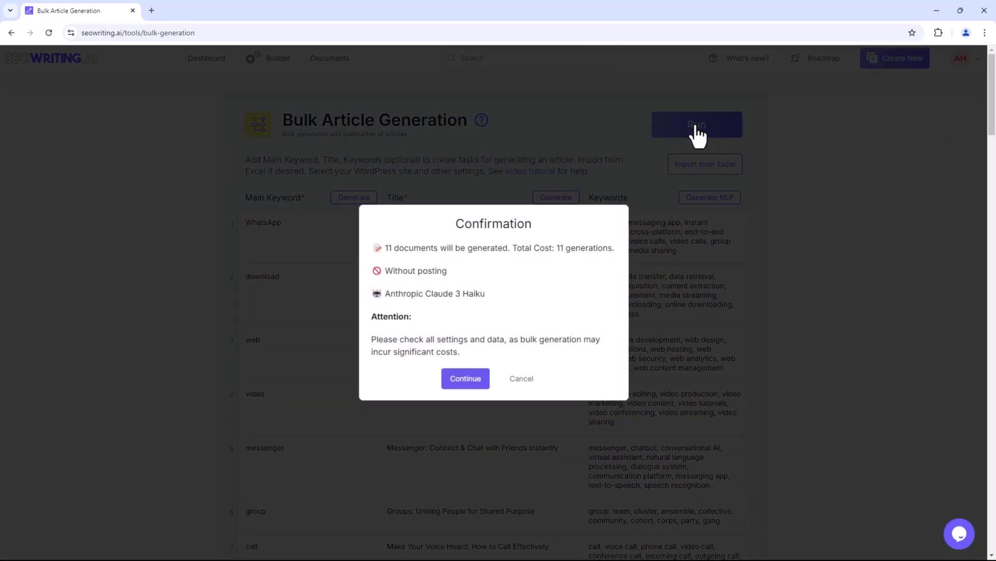
left_click(464, 378)
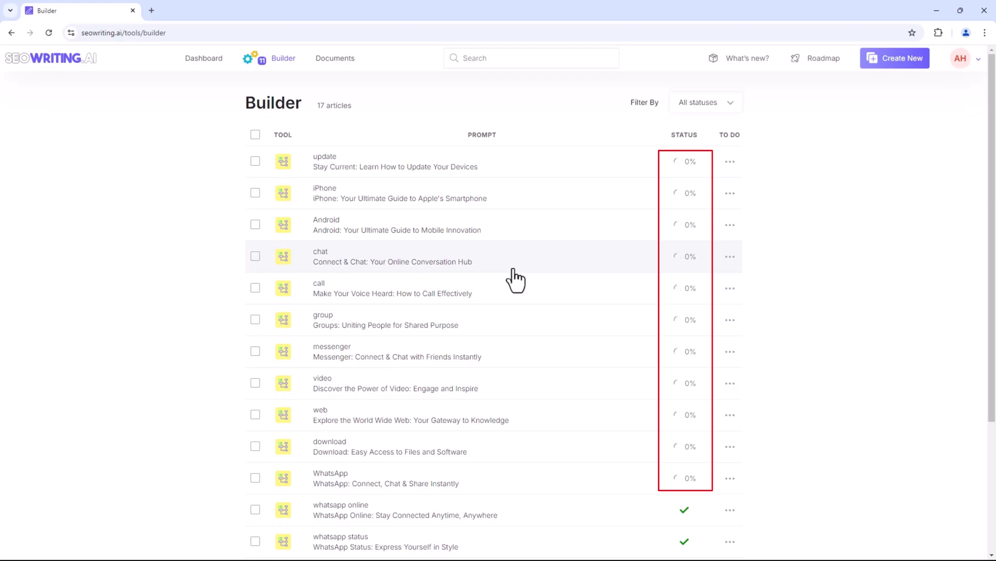
scroll(515, 281, "down", 4)
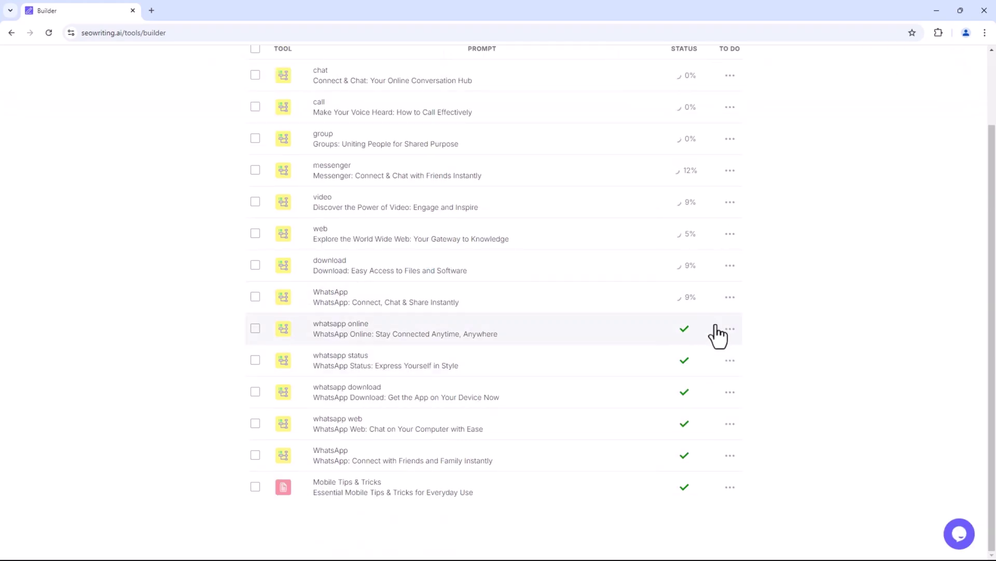
left_click(348, 462)
scroll(422, 329, "down", 2)
left_click_drag(992, 90, 993, 407)
key("alt+Left")
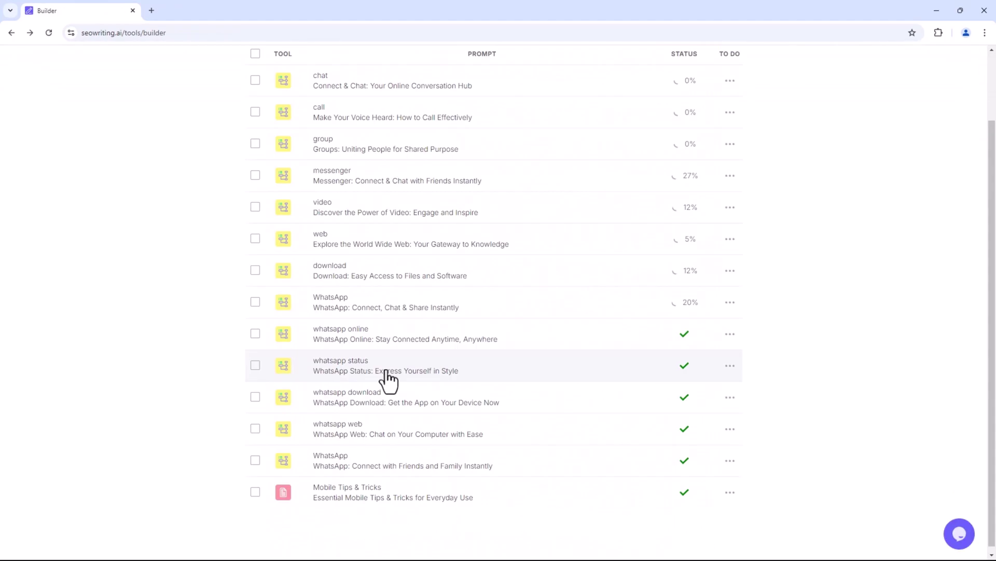
left_click(387, 379)
left_click_drag(993, 63, 993, 374)
key("alt+Left")
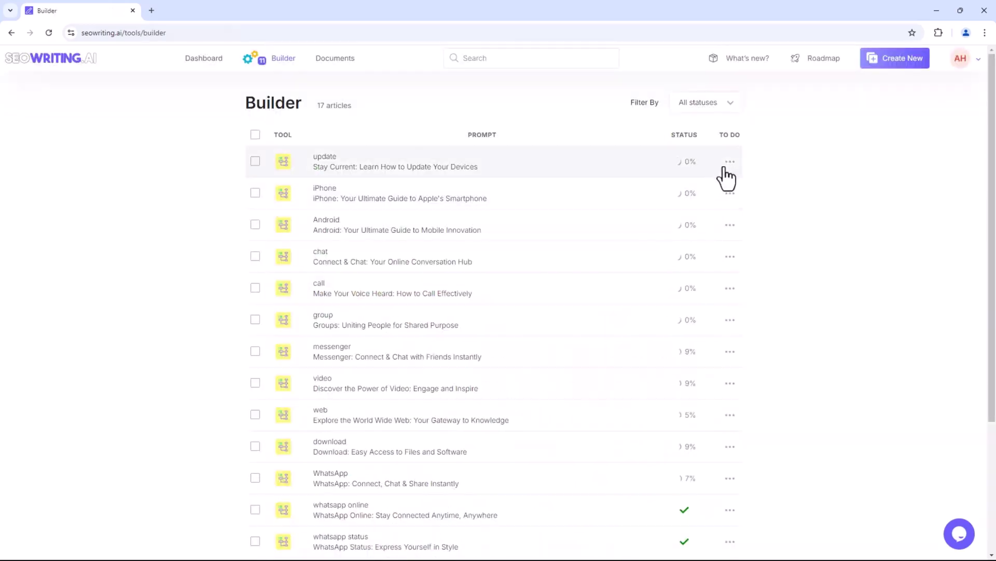
Delete the update task from the queue and open the finished WhatsApp Online article.
left_click(730, 162)
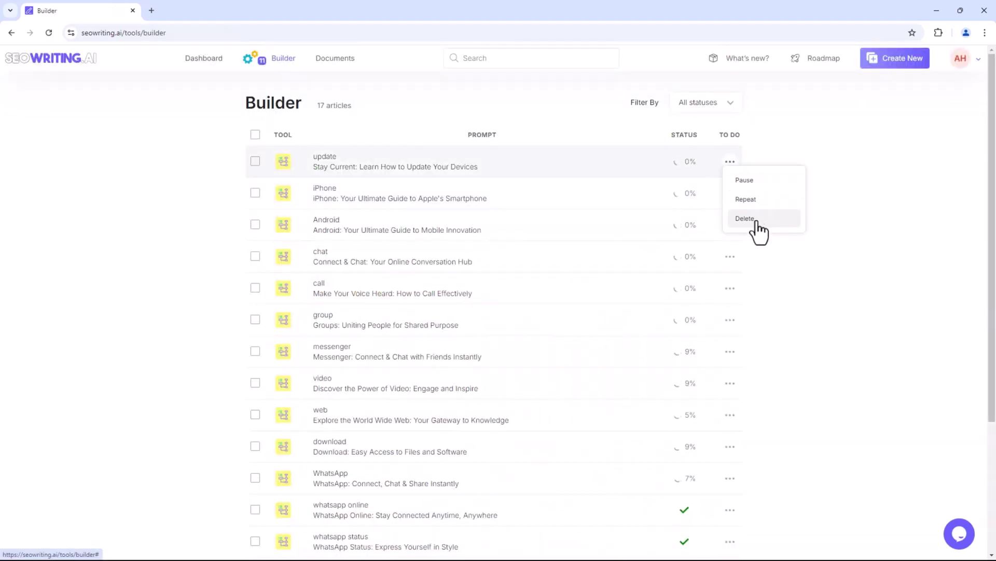
left_click(762, 224)
left_click(730, 193)
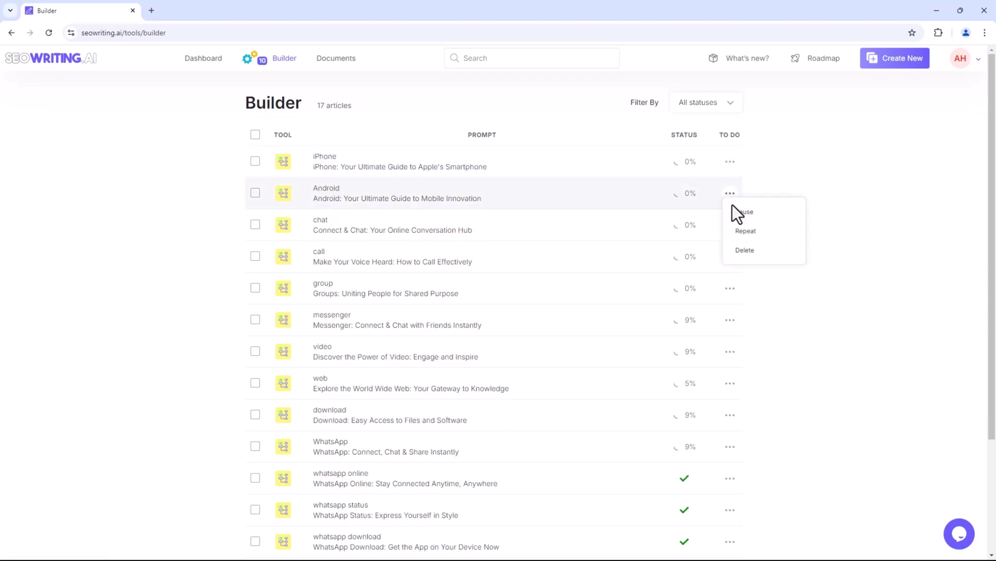
left_click(746, 250)
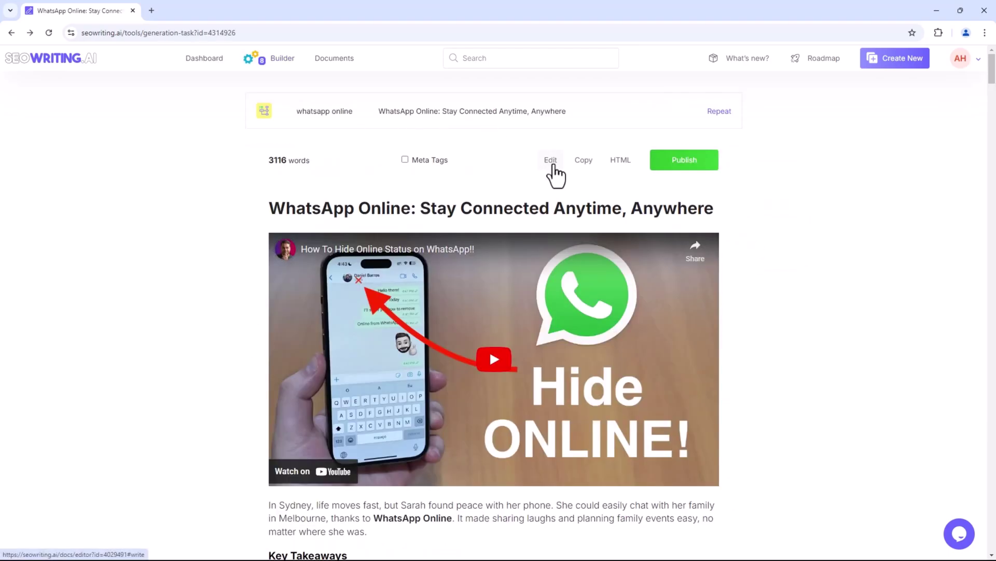
Copy the WhatsApp Online article text and save it as an HTML file.
left_click(576, 161)
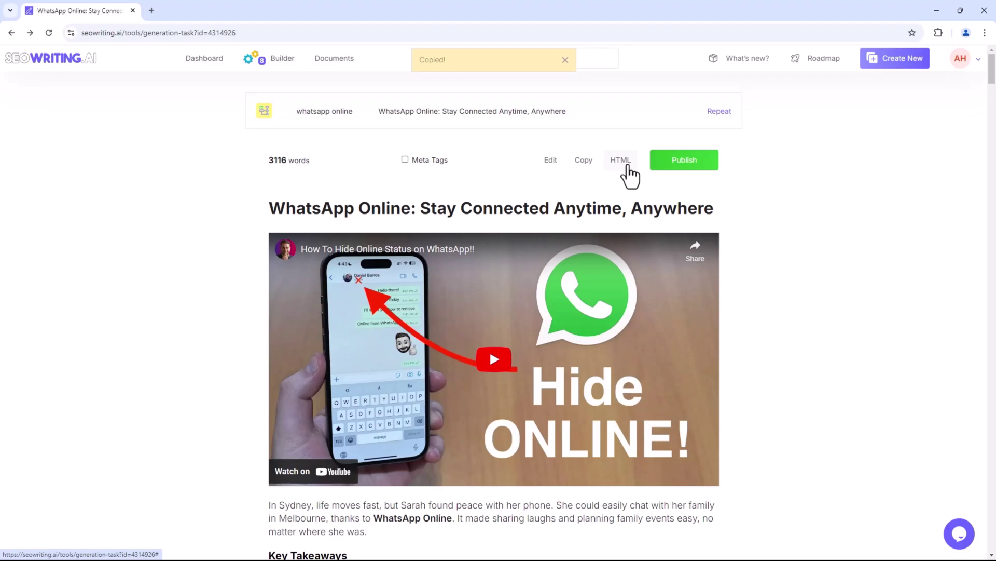
left_click(623, 162)
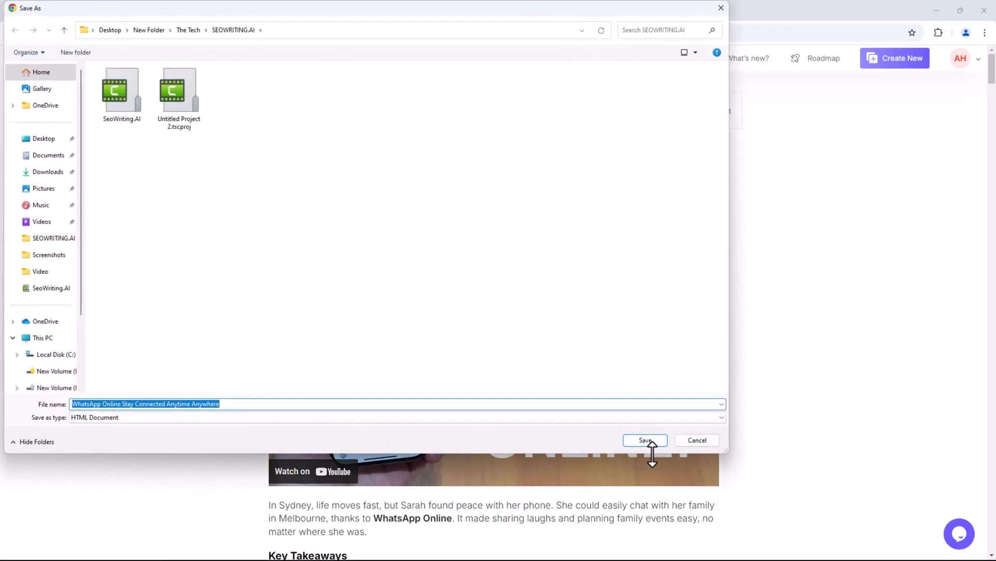
left_click(686, 441)
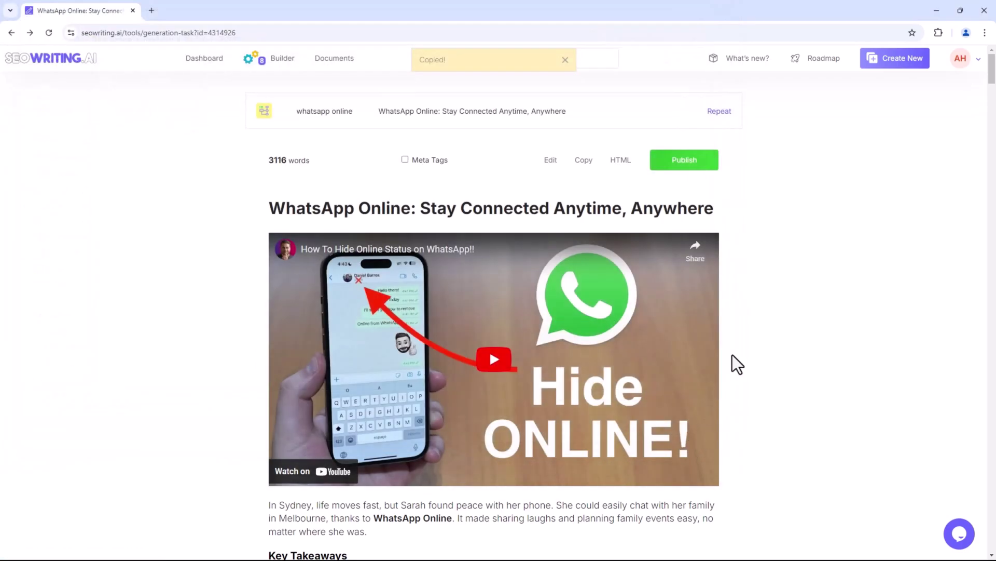
Dismiss the WordPress publish prompt and go back to the Dashboard.
left_click(695, 170)
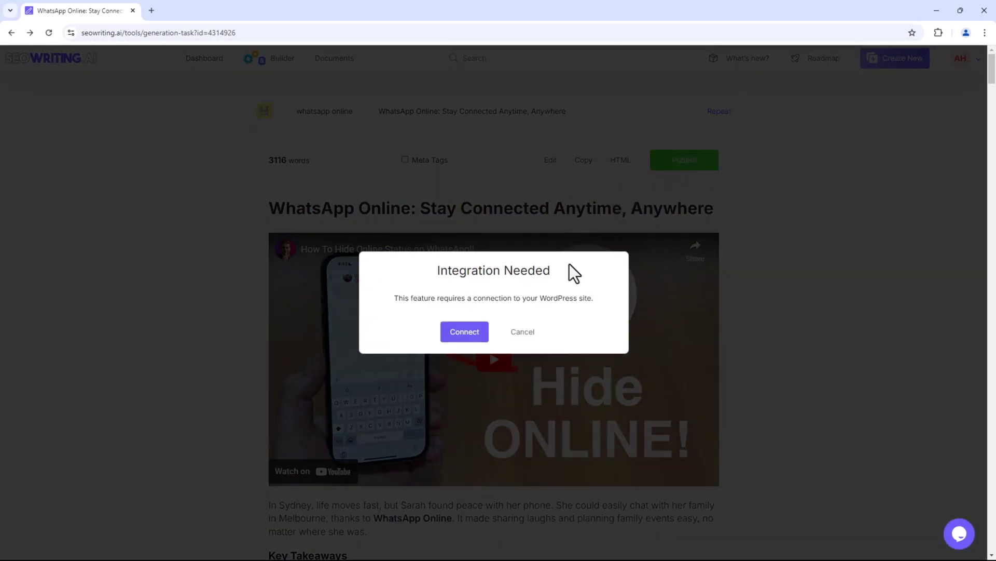
left_click(522, 333)
left_click(204, 57)
scroll(311, 296, "down", 2)
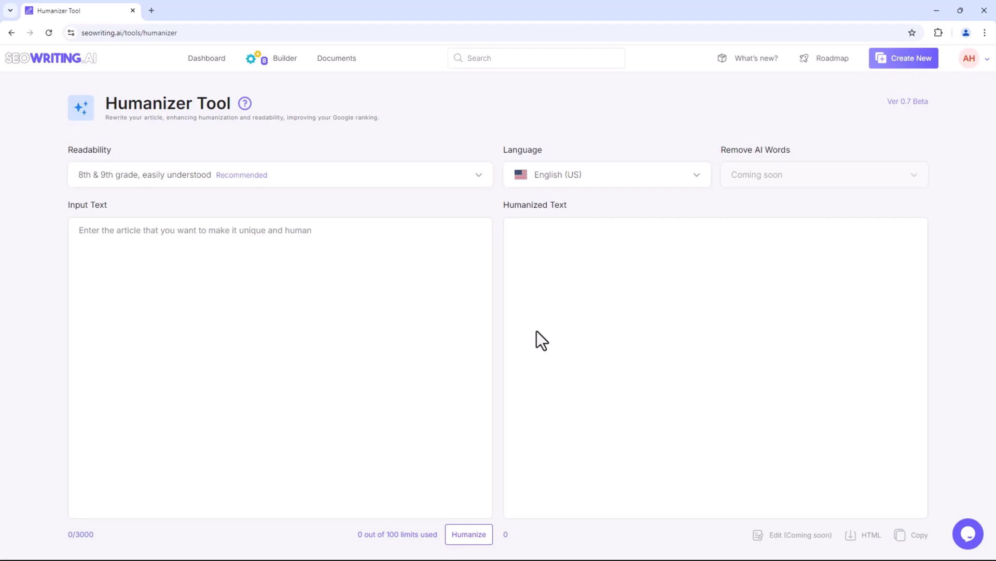
Paste the article into Input Text, humanize it at 8th & 9th grade in English (Canada).
right_click(237, 258)
left_click(271, 352)
left_click(424, 176)
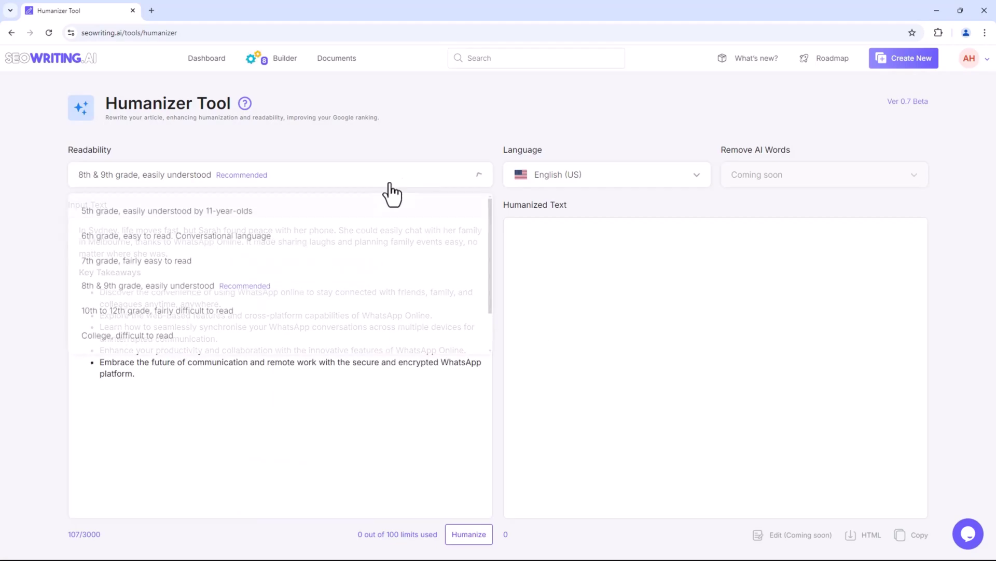
left_click(222, 291)
left_click(590, 179)
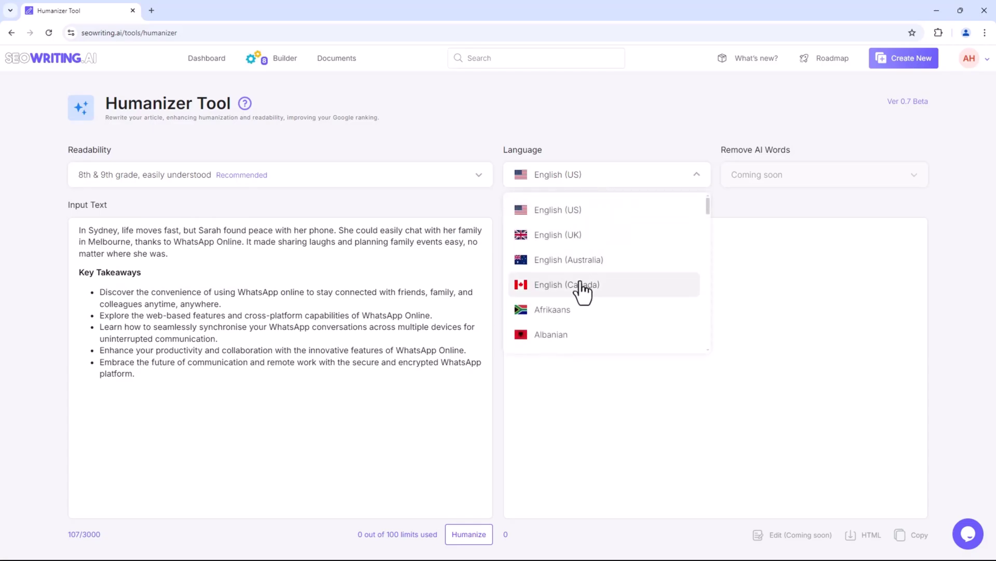
left_click(583, 286)
left_click(473, 537)
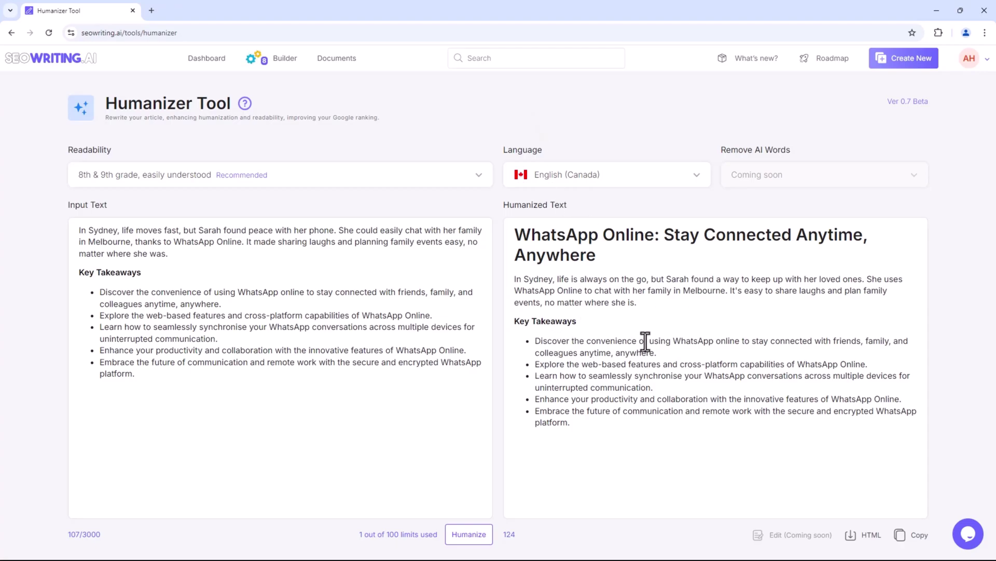
left_click(19, 60)
Open a new Product Roundups document from the Dashboard card and place the cursor in its content line.
scroll(837, 280, "down", 5)
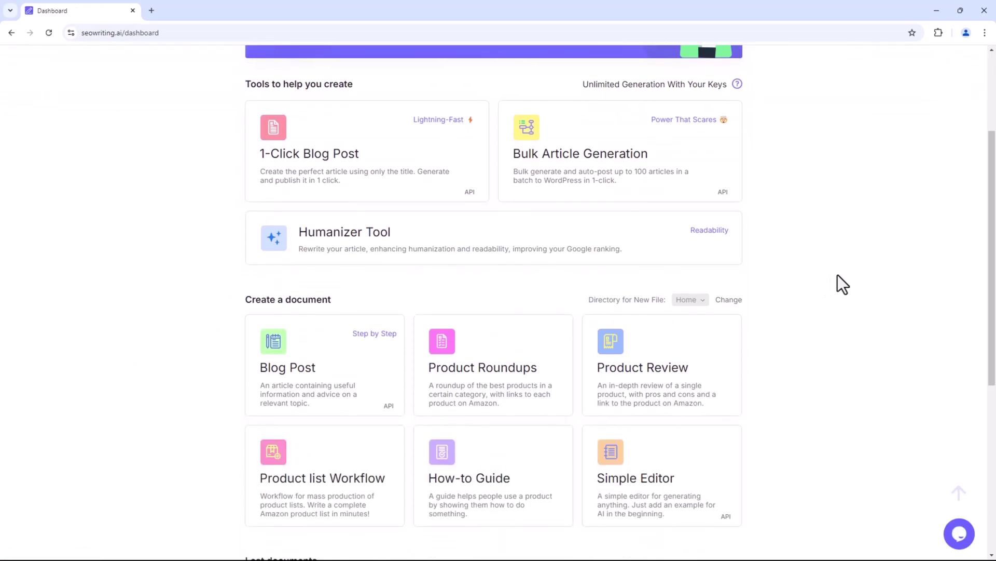
scroll(851, 286, "down", 1)
left_click(448, 221)
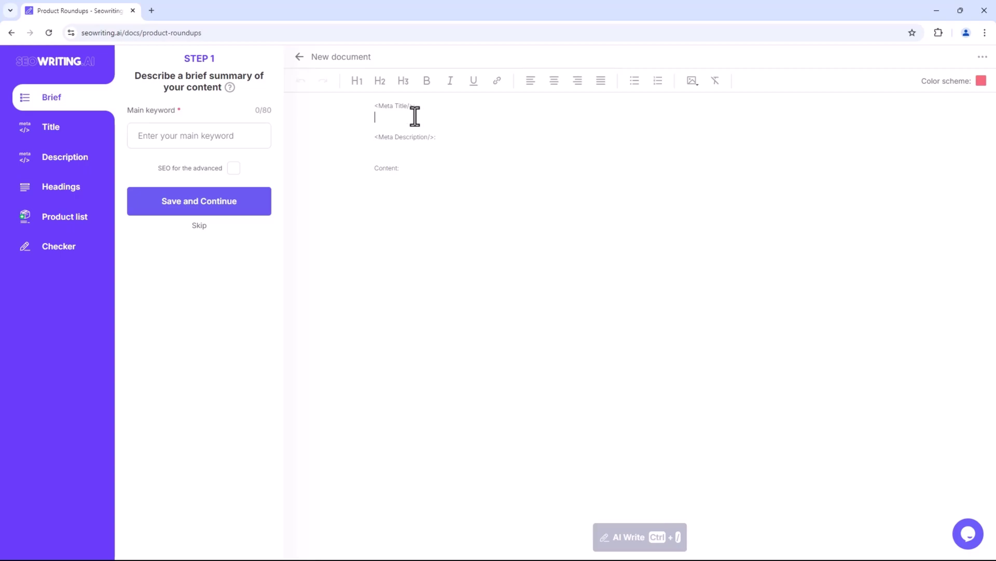
left_click(405, 178)
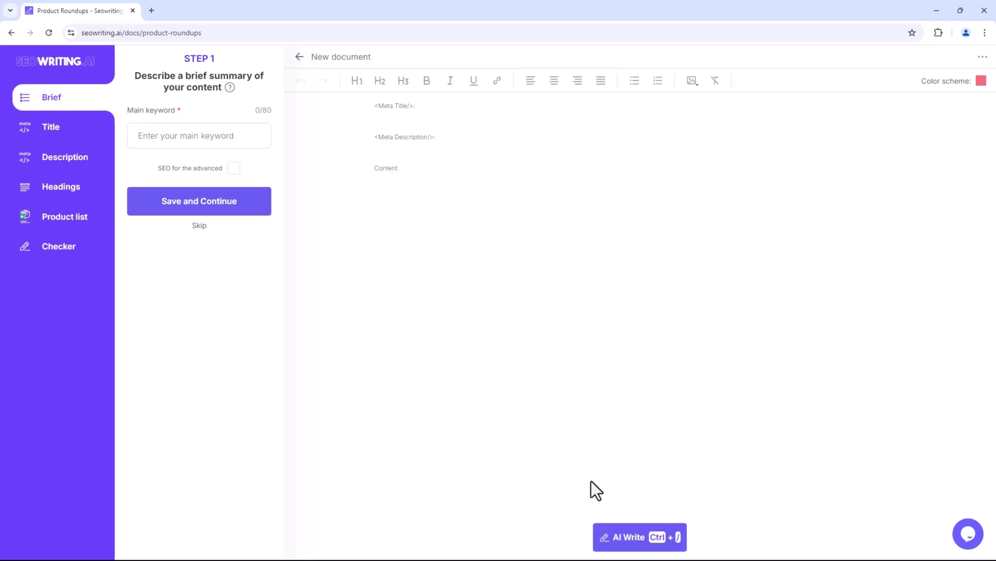